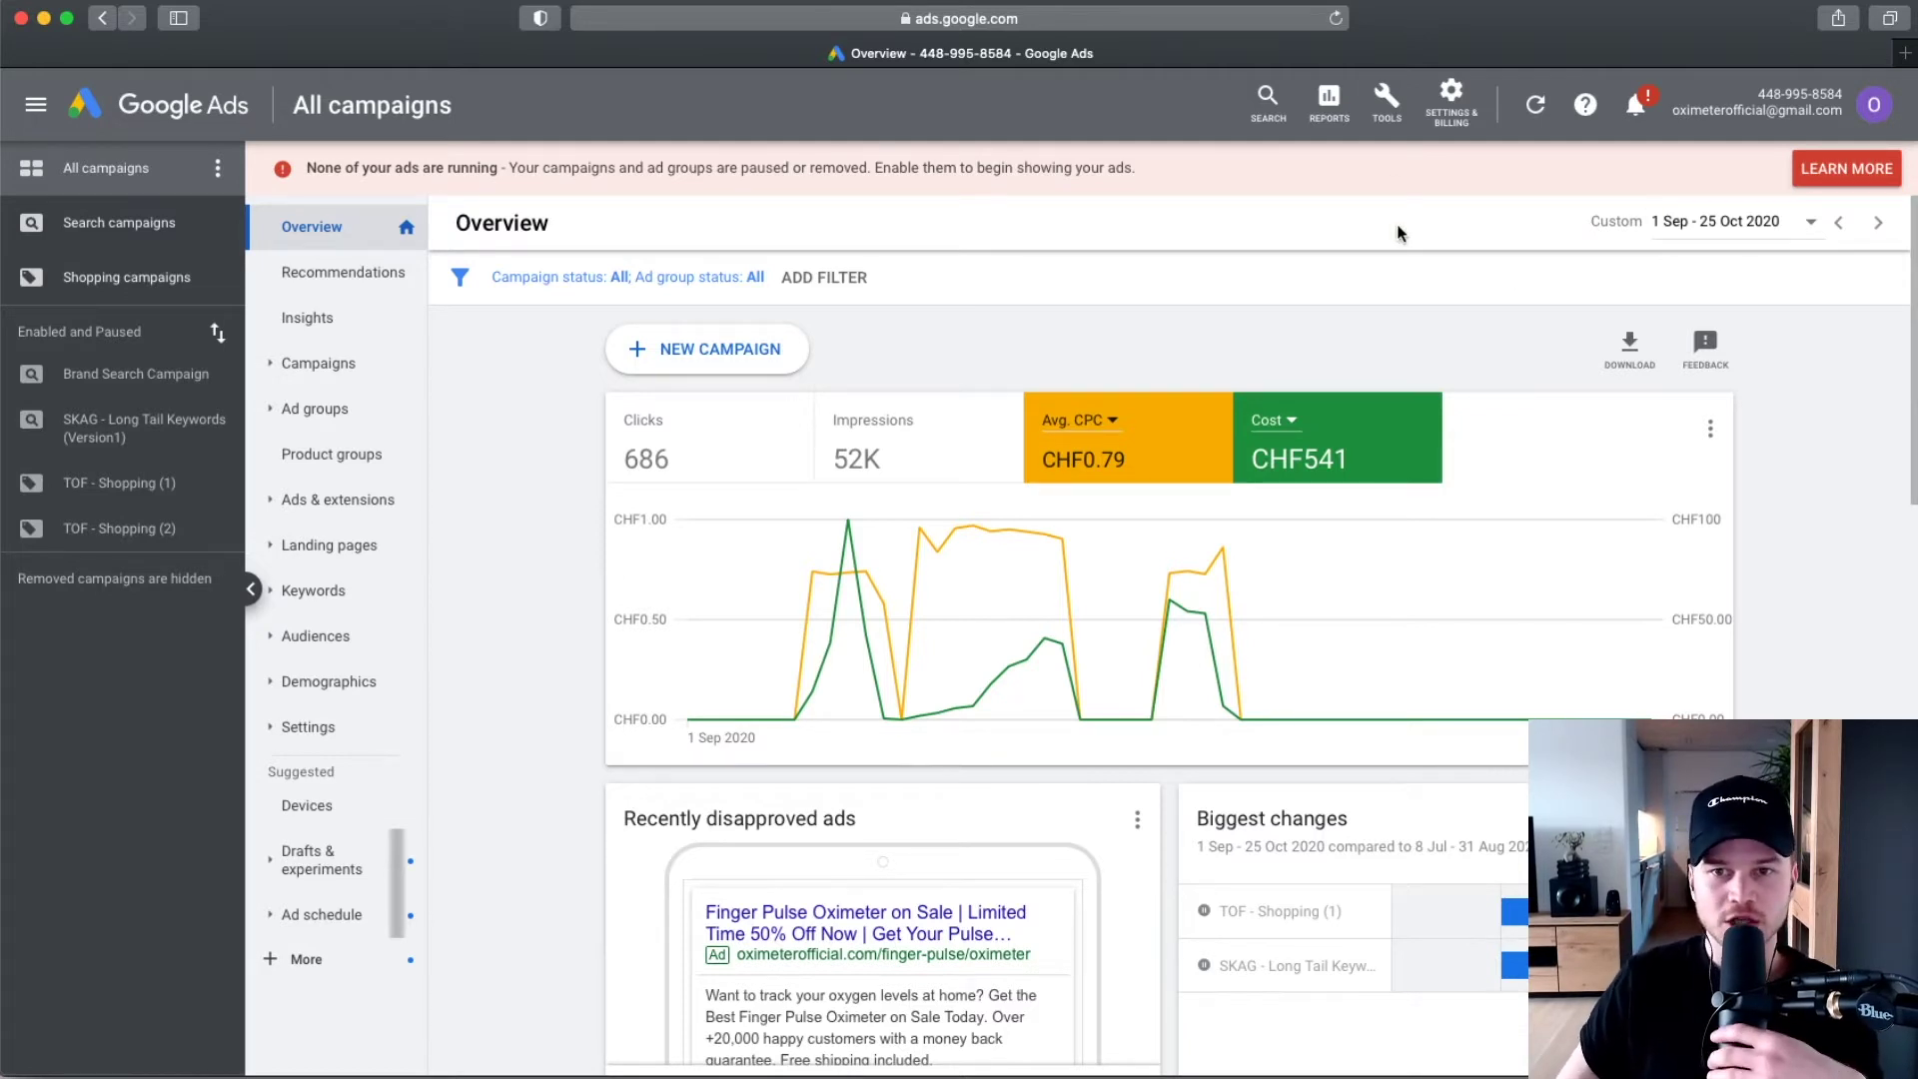
Go to Tools > Negative keyword lists, showing General List (46 keywords) and Oximeter List (32).
{"action": "left_click", "coordinate": [1384, 108]}
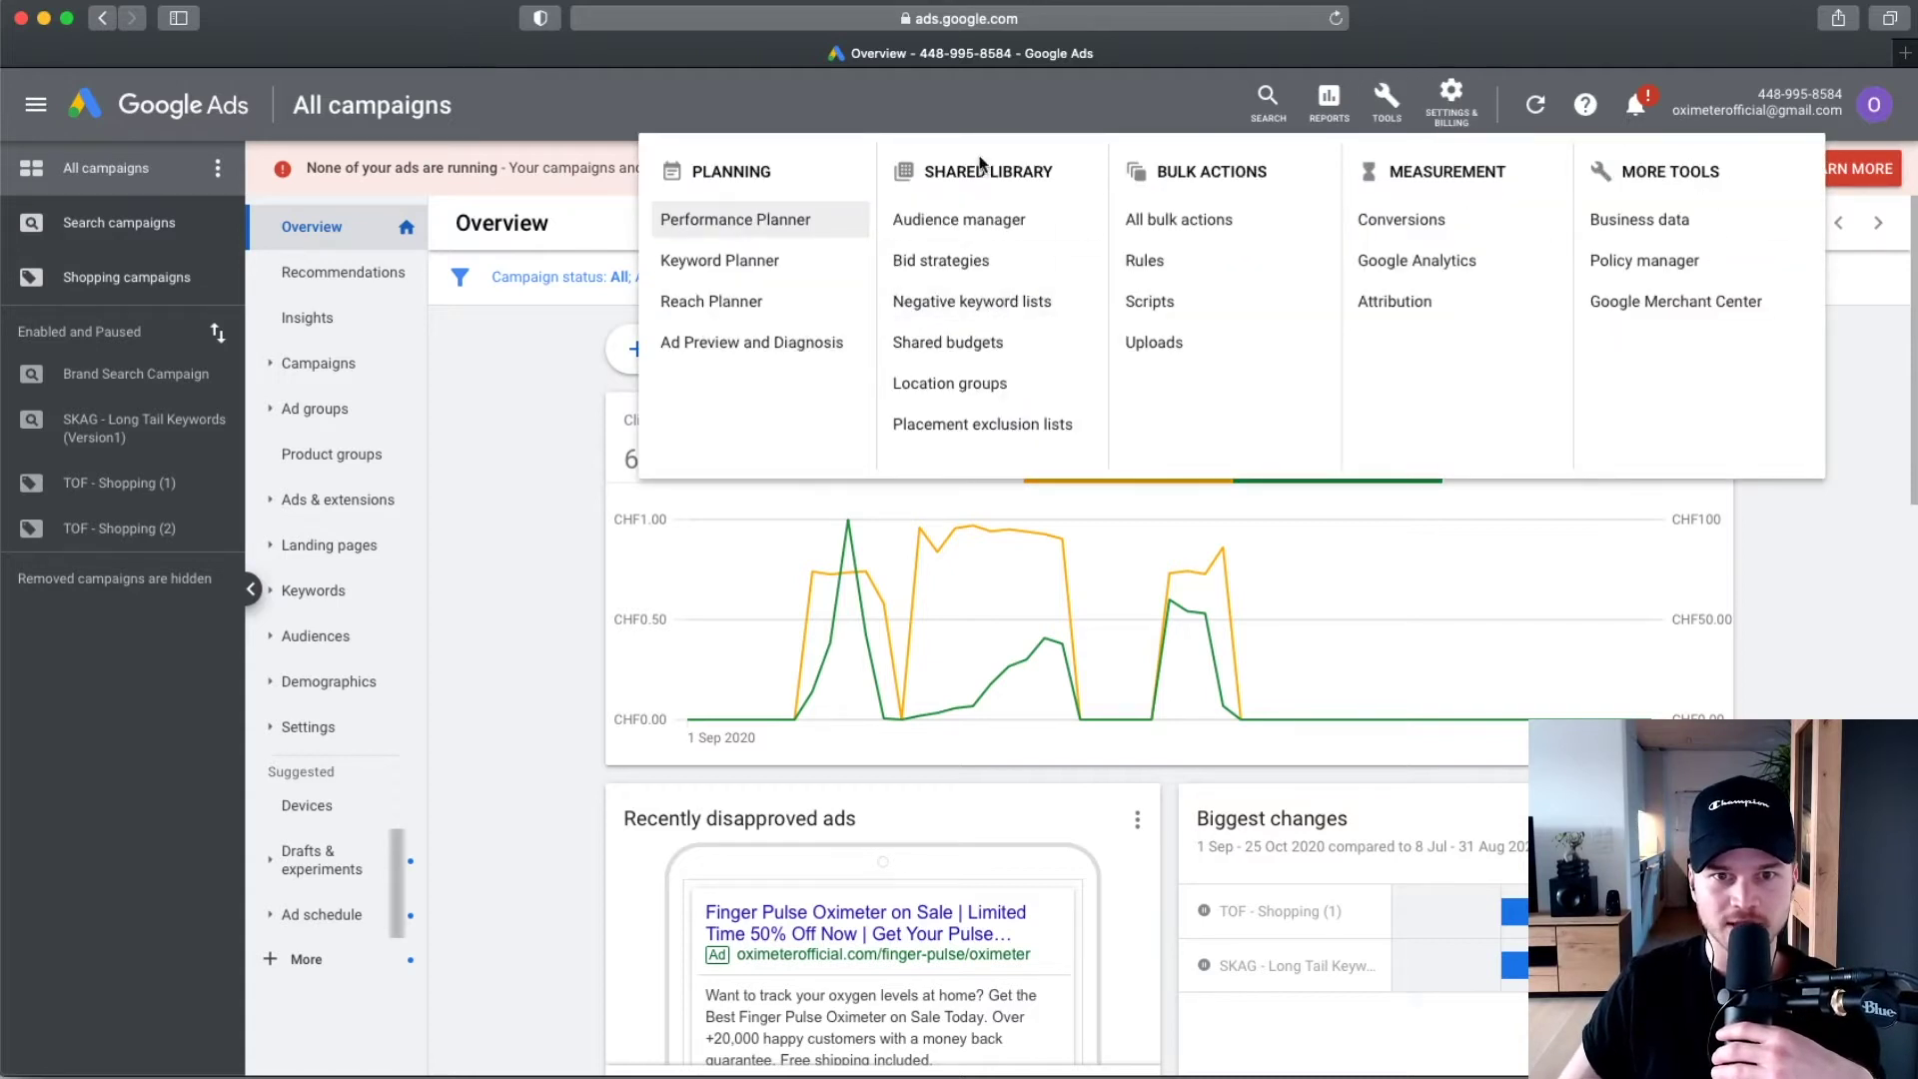
{"action": "left_click", "coordinate": [995, 300]}
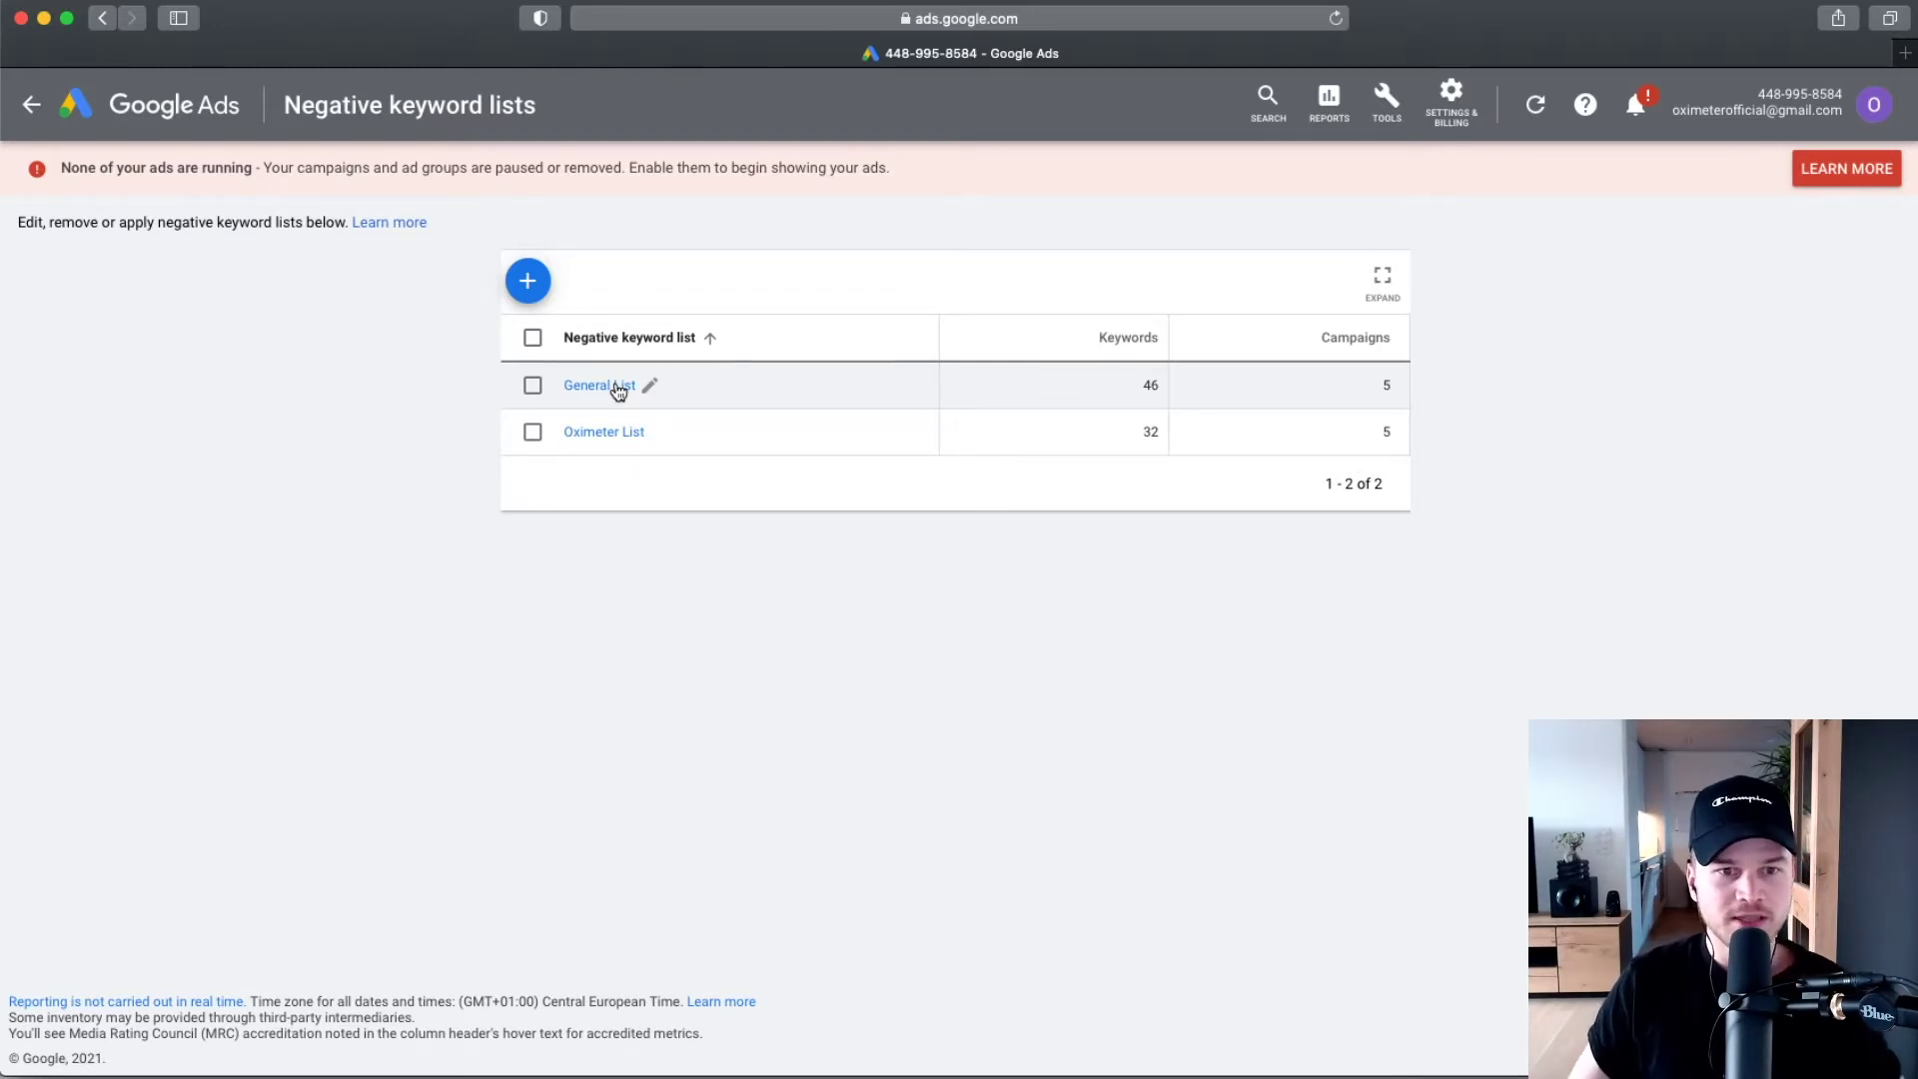
Open General List and scroll its 46 broad-match negative keywords (Amazon, Cheap, Discount, ebay…).
{"action": "left_click", "coordinate": [611, 386]}
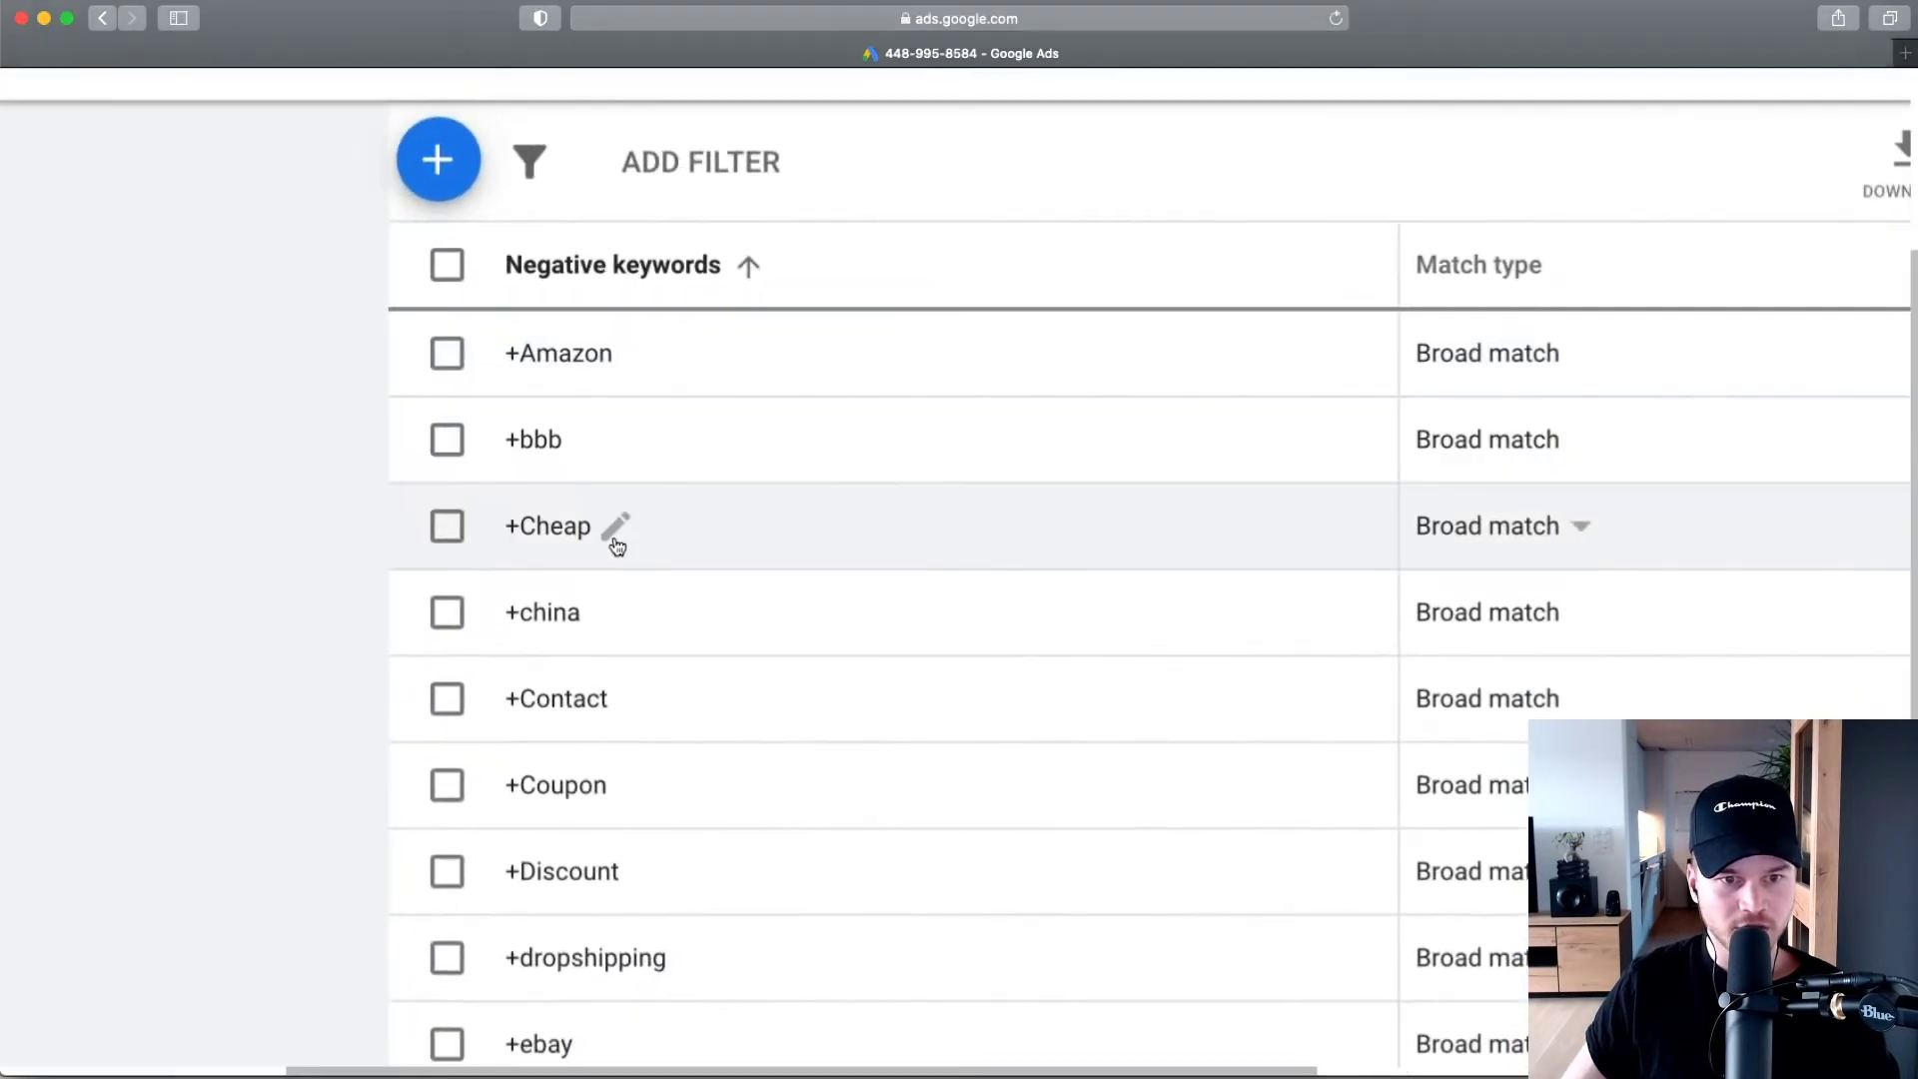
{"action": "scroll", "coordinate": [631, 629], "scroll_direction": "down", "scroll_amount": 3}
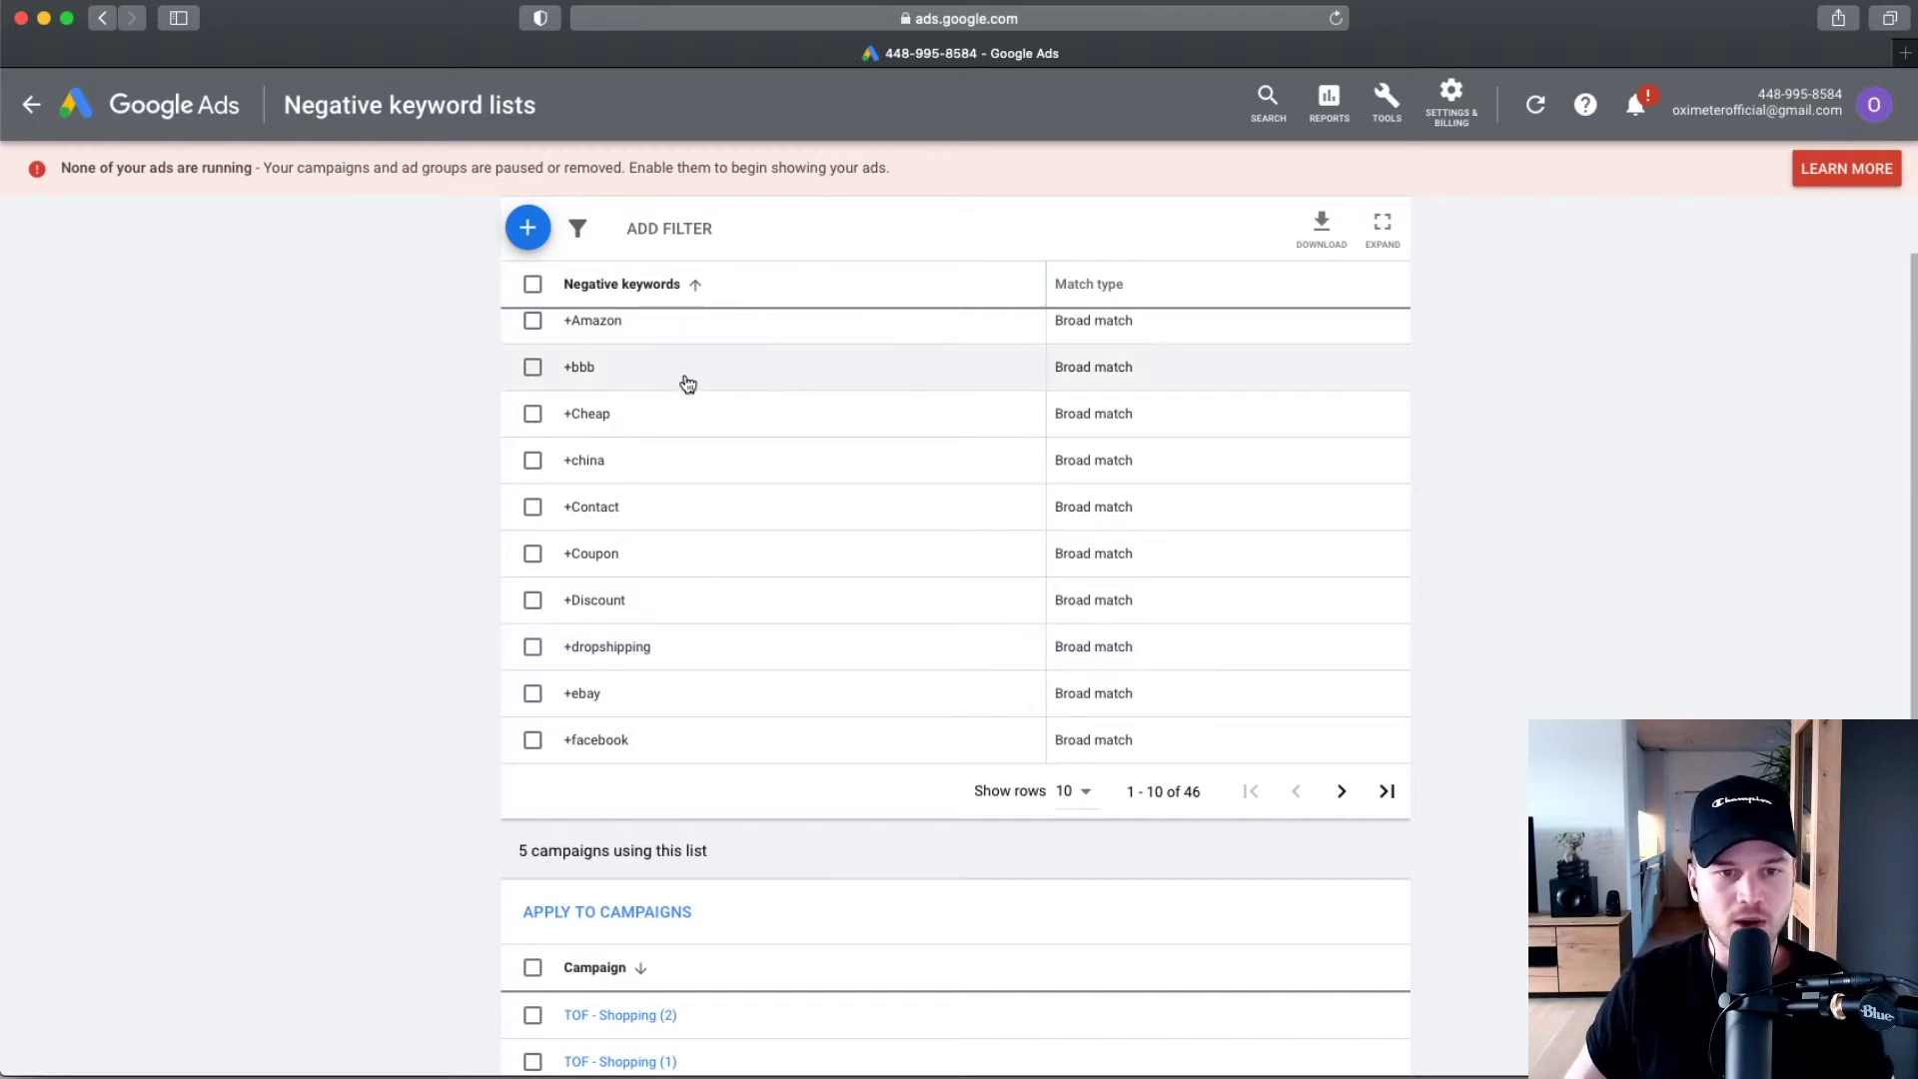
{"action": "scroll", "coordinate": [675, 503], "scroll_direction": "up", "scroll_amount": 2}
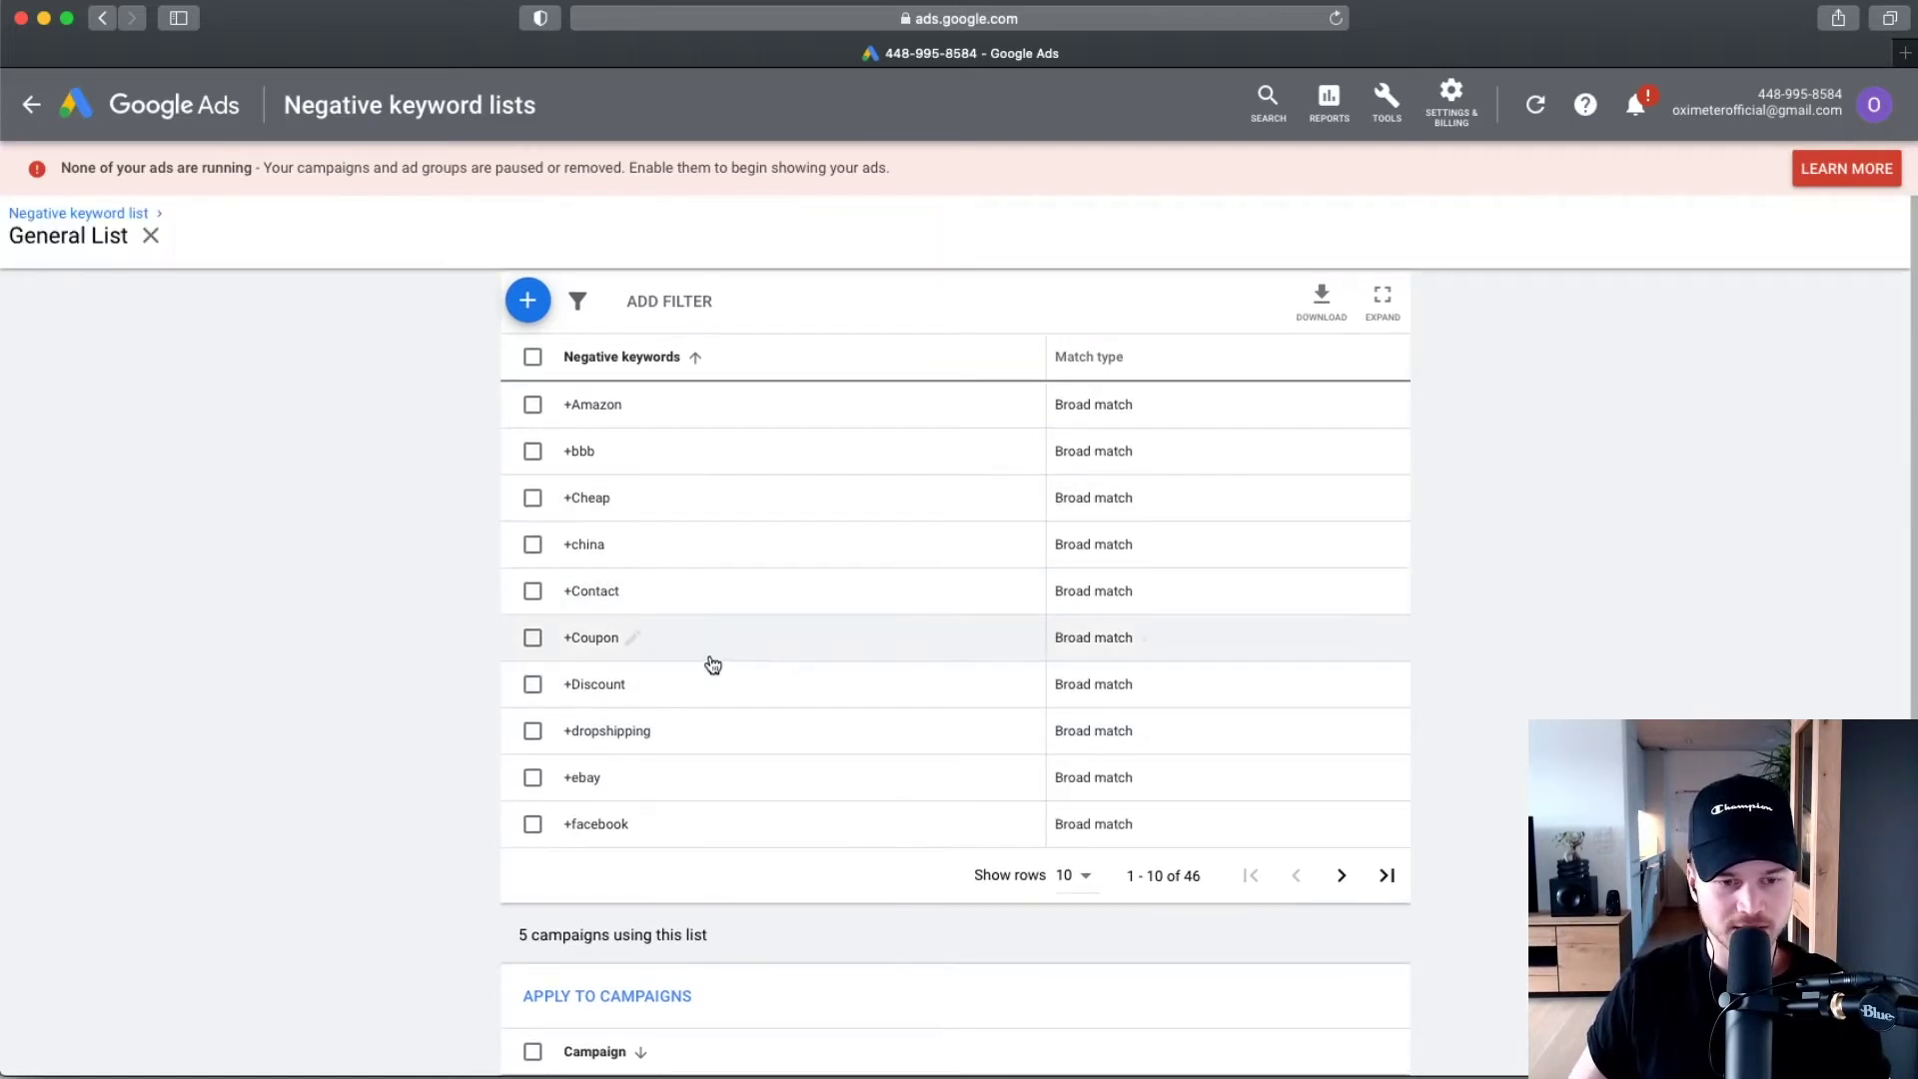
Enter '+walmart' as a new negative keyword in General List and save it.
{"action": "left_click", "coordinate": [540, 325]}
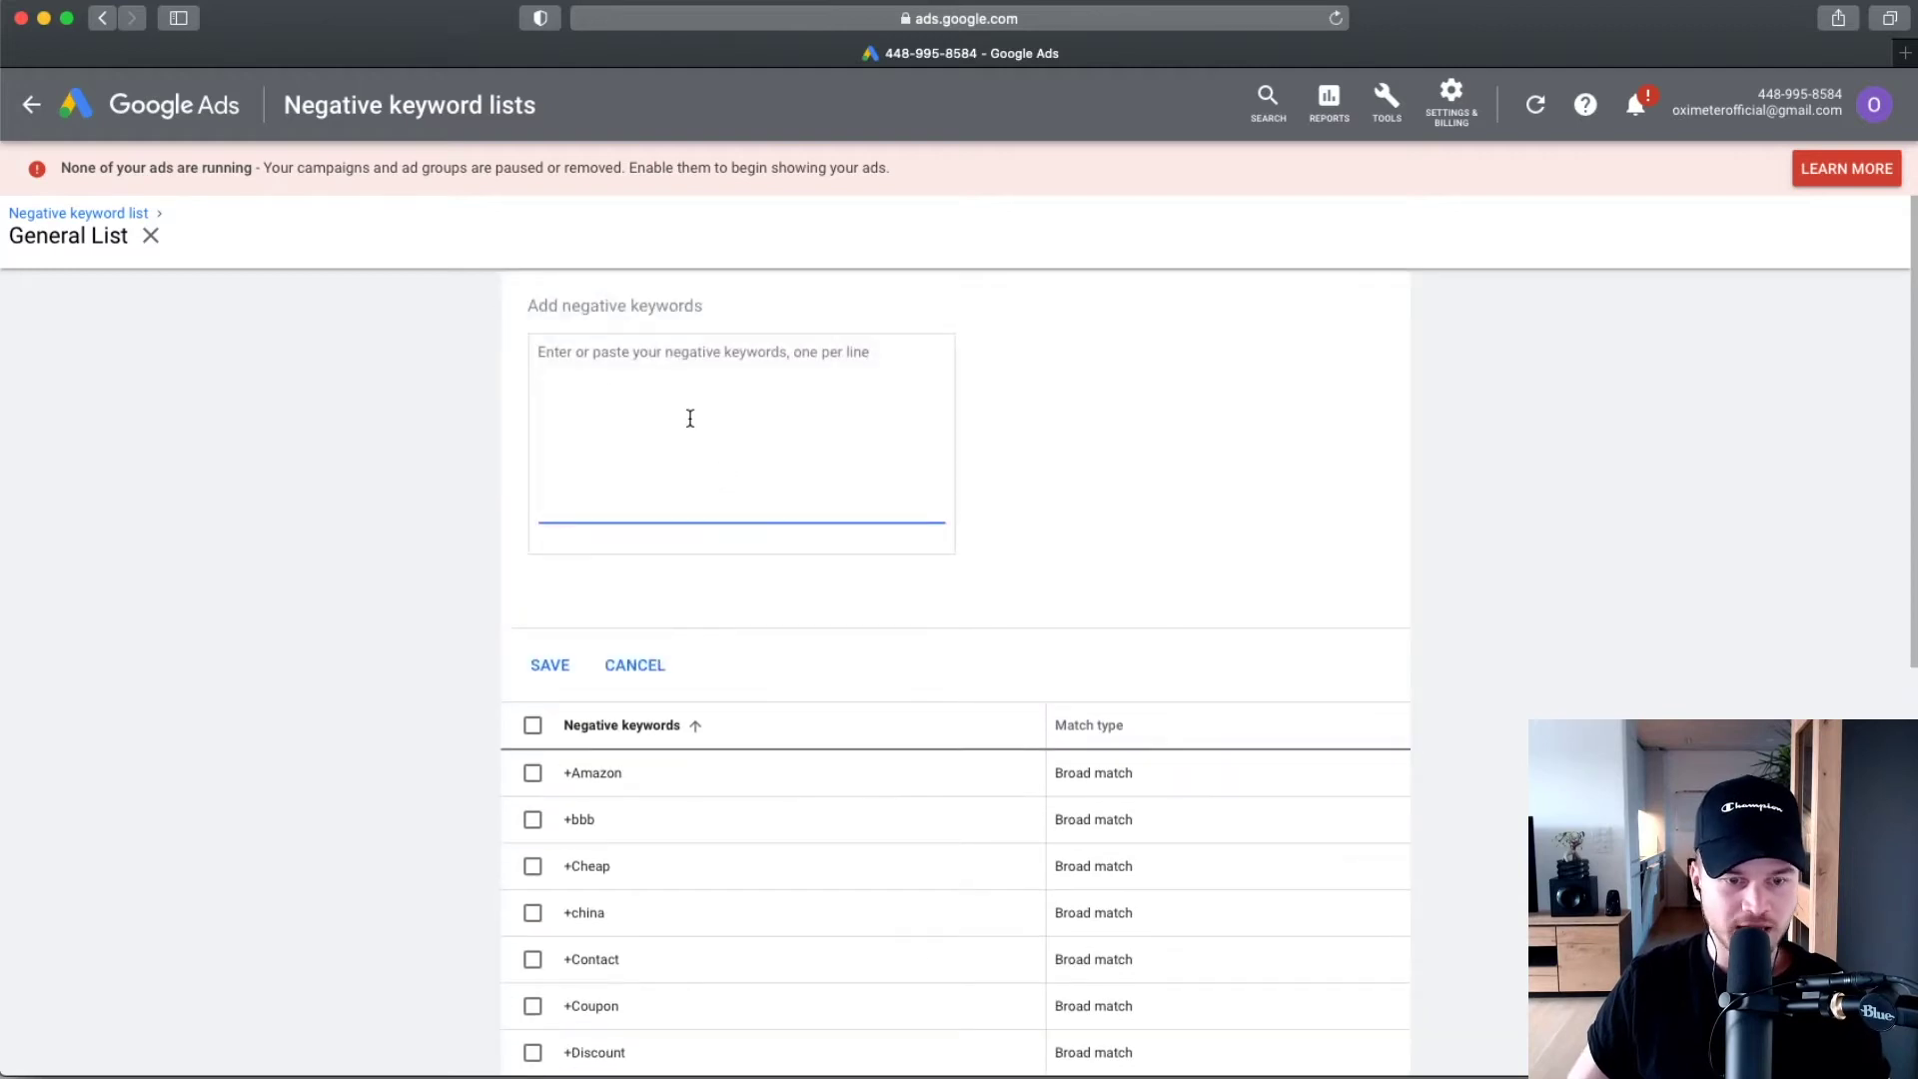
{"action": "key", "text": "super+plus"}
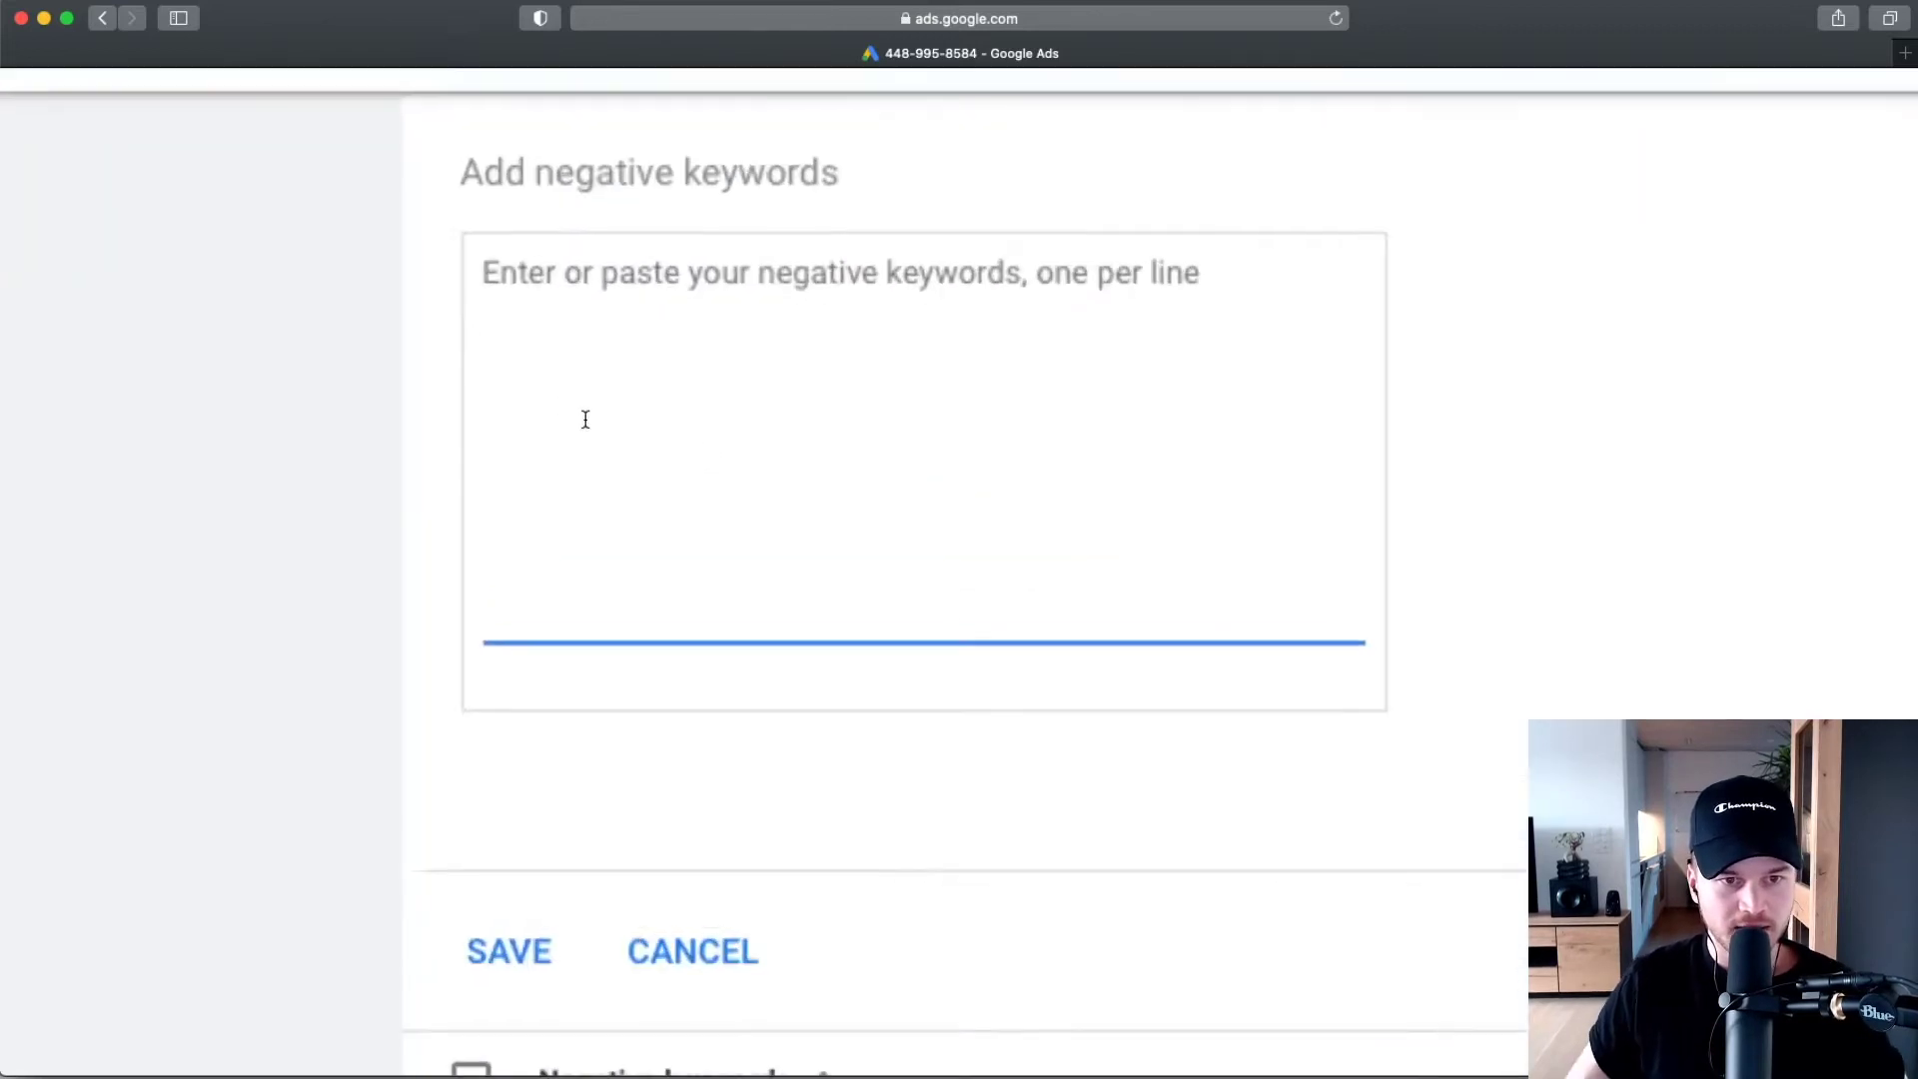
{"action": "type", "text": "+"}
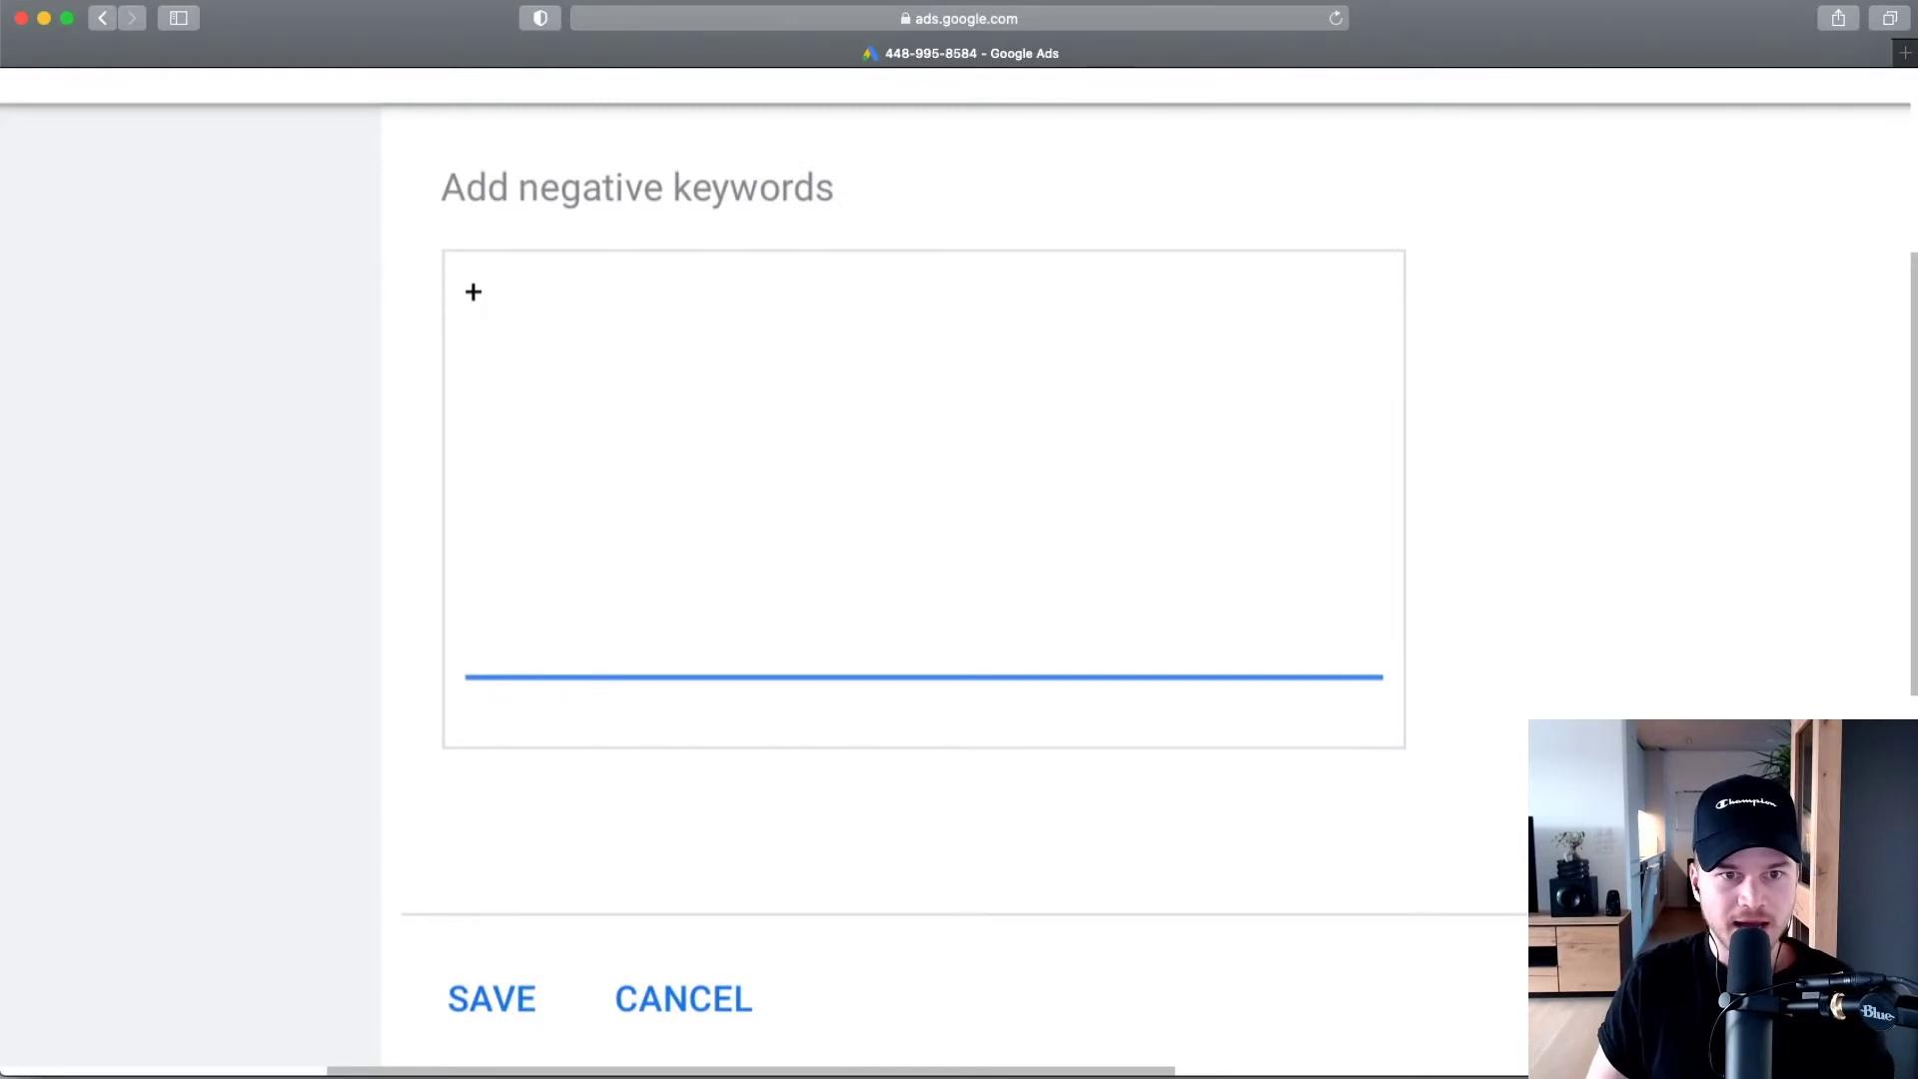
{"action": "type", "text": "wakn"}
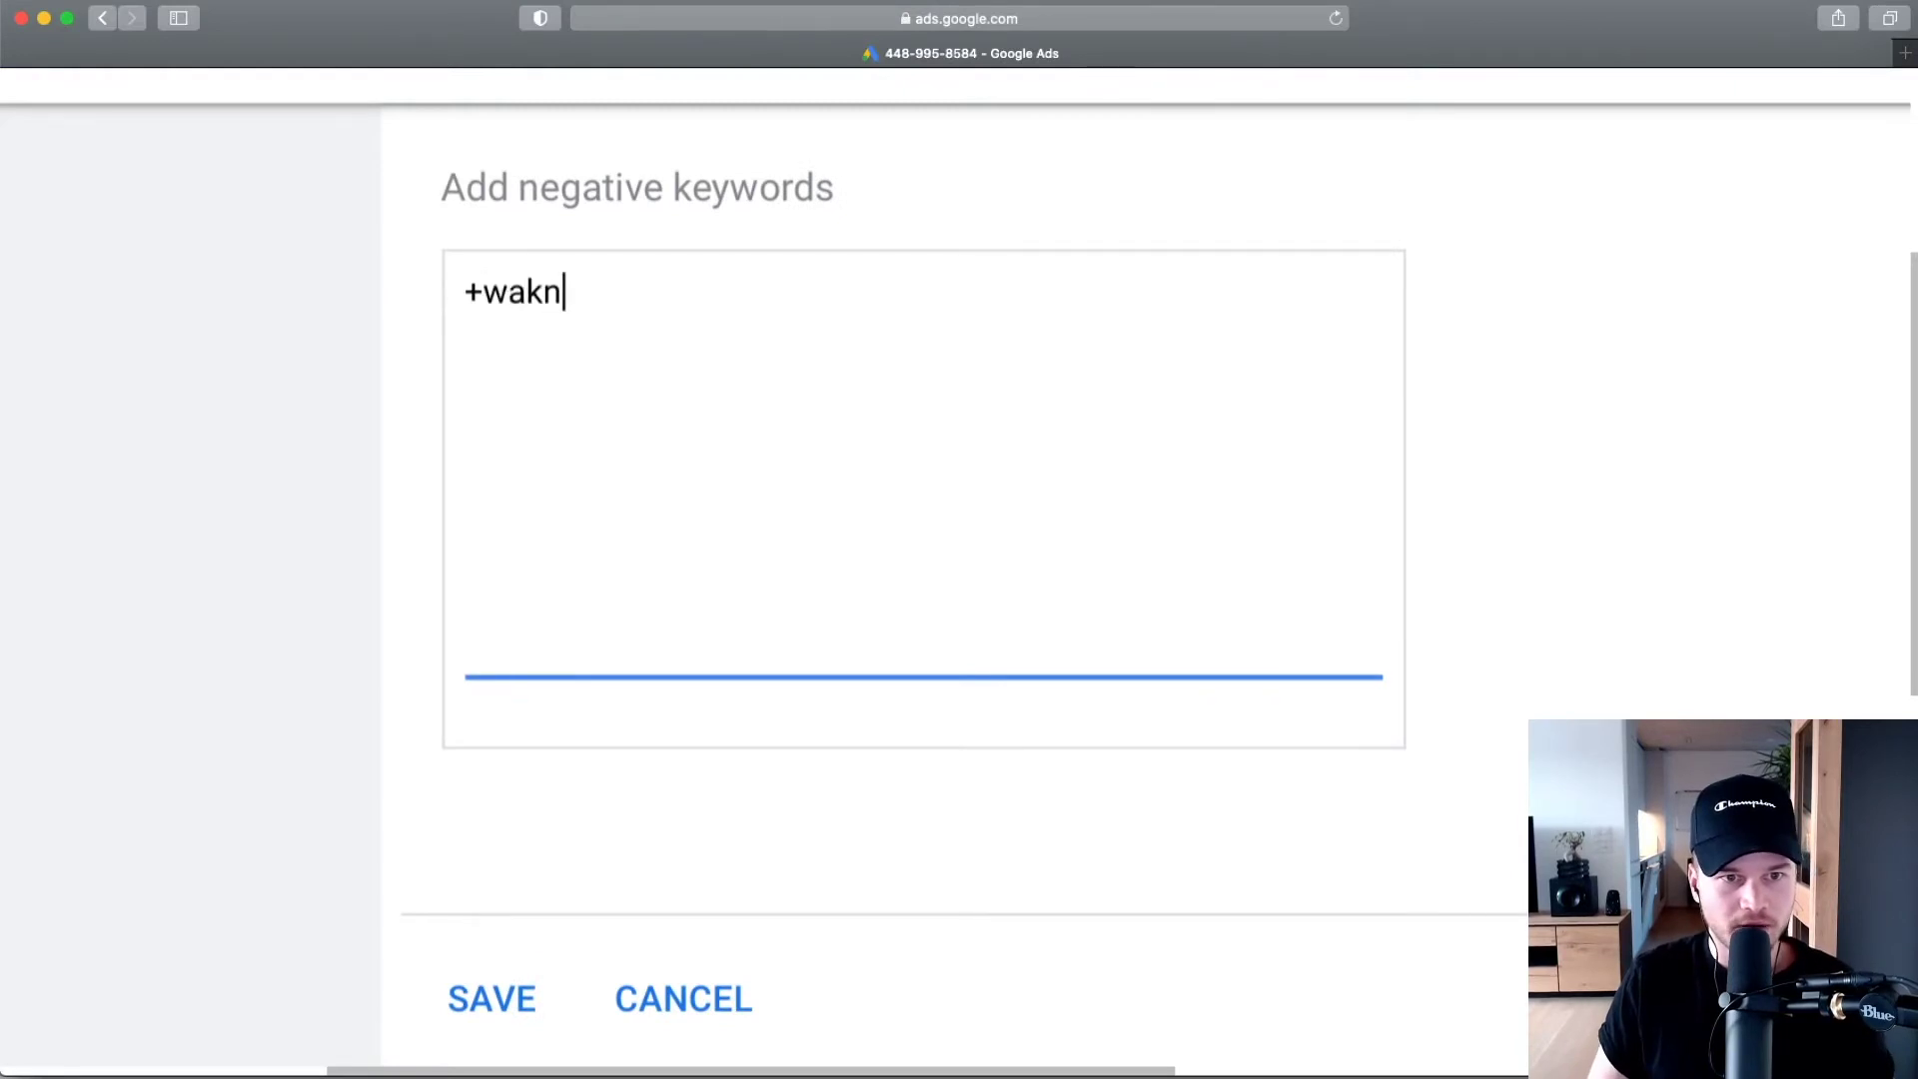
{"action": "key", "text": "BackSpace"}
{"action": "key", "text": "BackSpace"}
{"action": "type", "text": "lmart"}
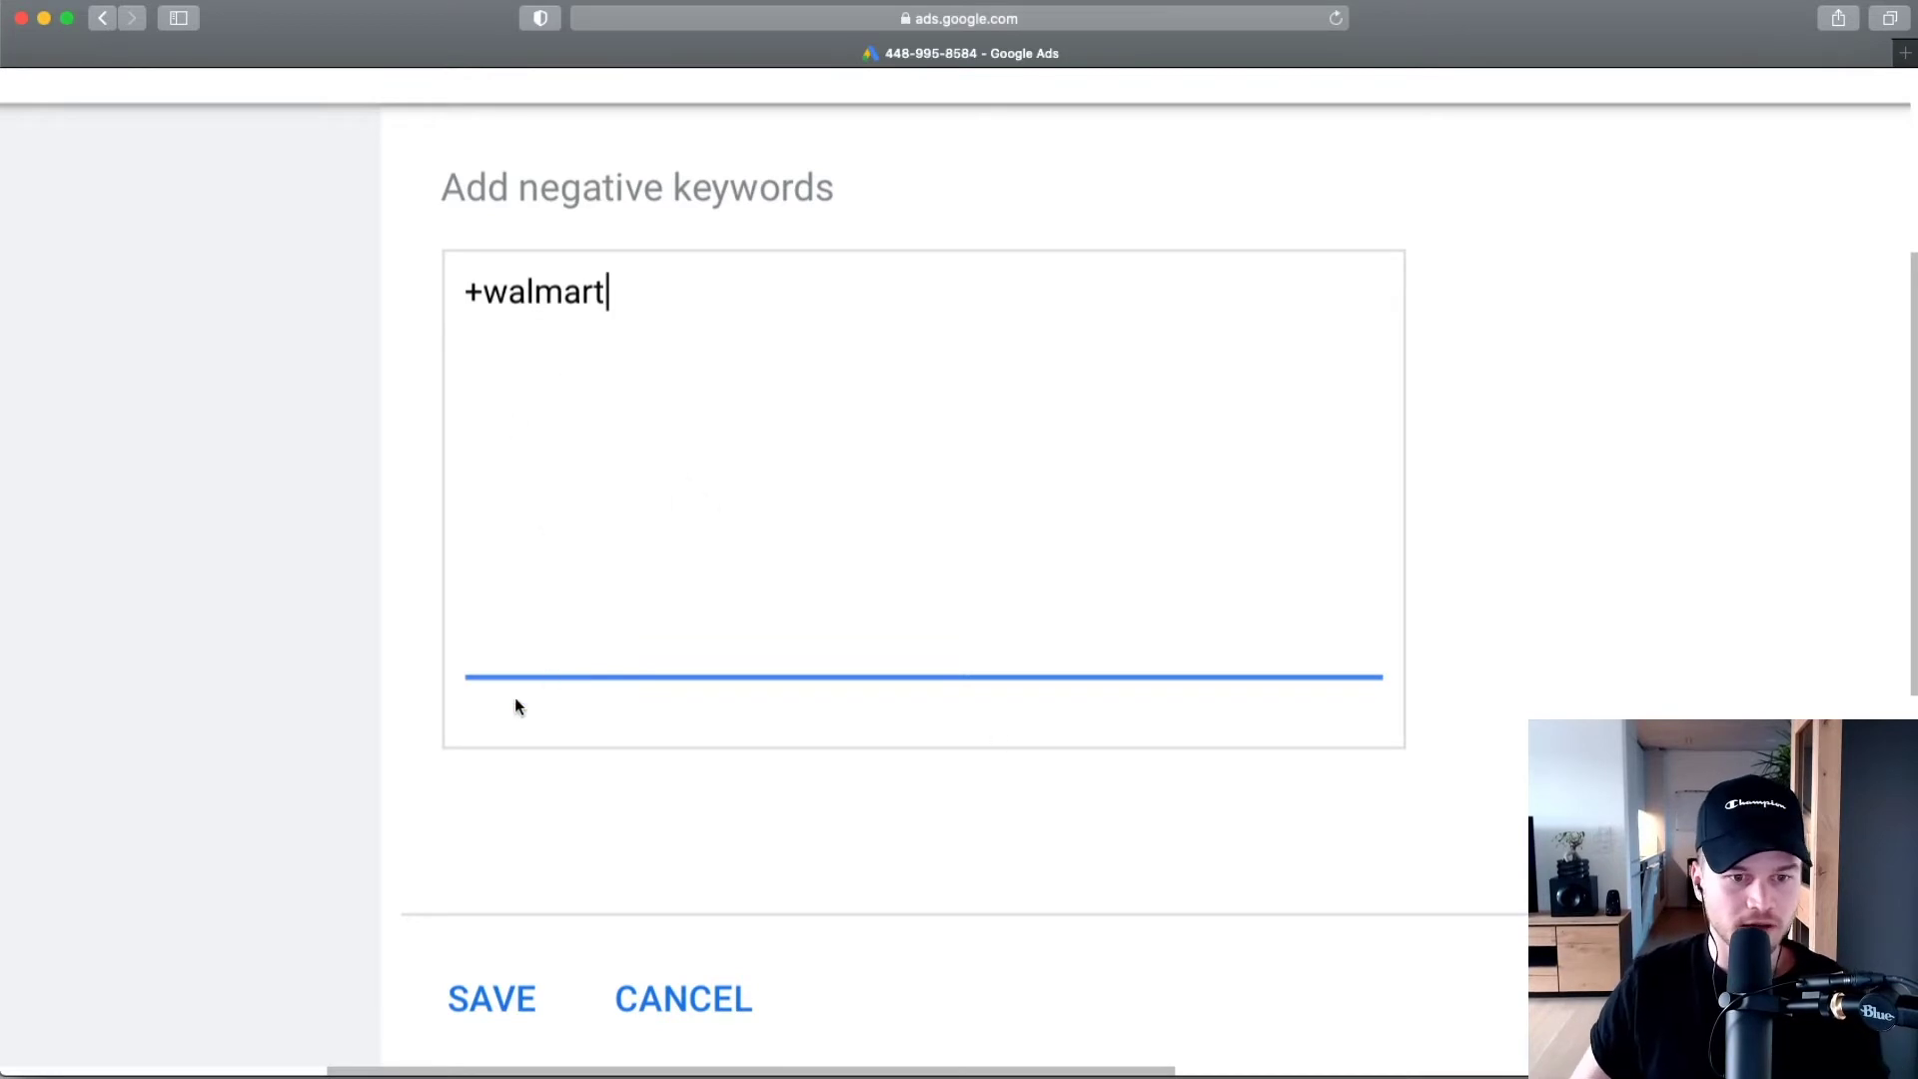
{"action": "scroll", "coordinate": [513, 759], "scroll_direction": "down", "scroll_amount": 2}
{"action": "left_click", "coordinate": [472, 896]}
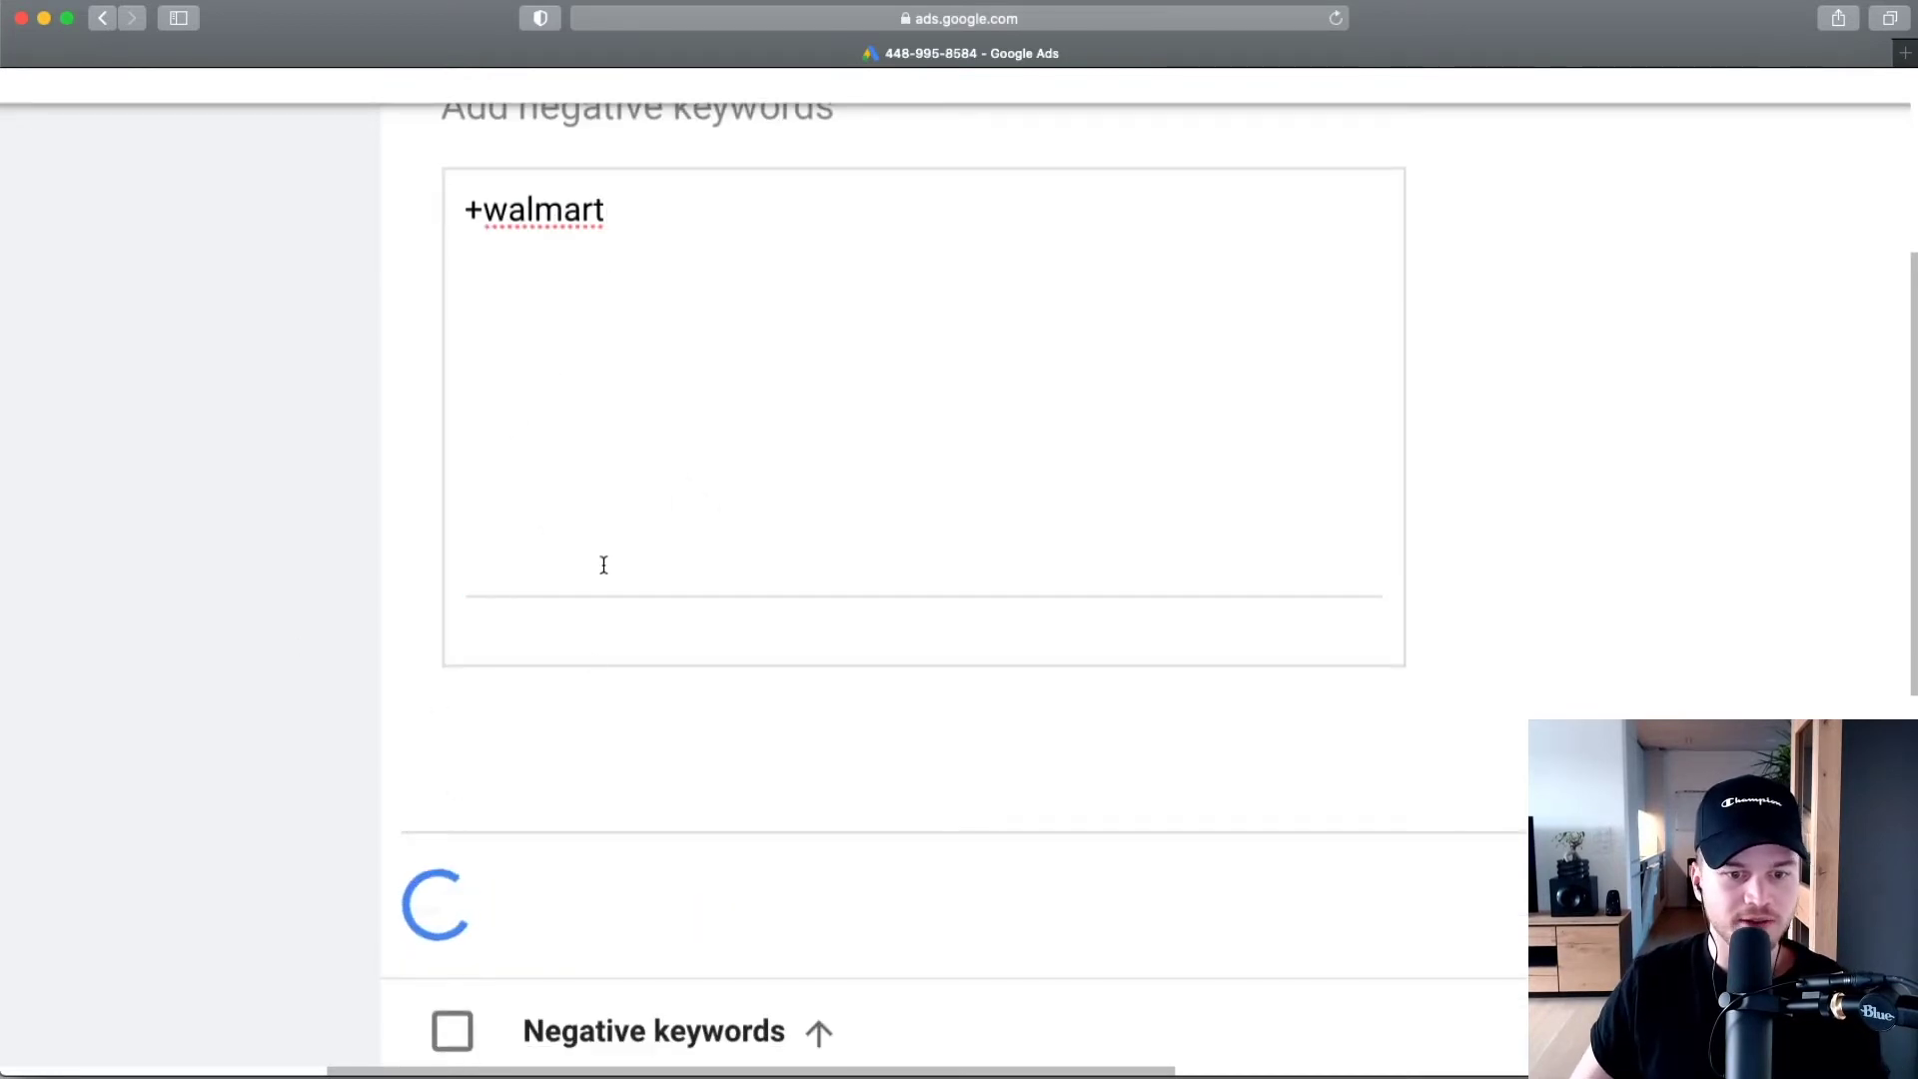
{"action": "scroll", "coordinate": [651, 287], "scroll_direction": "down", "scroll_amount": 5}
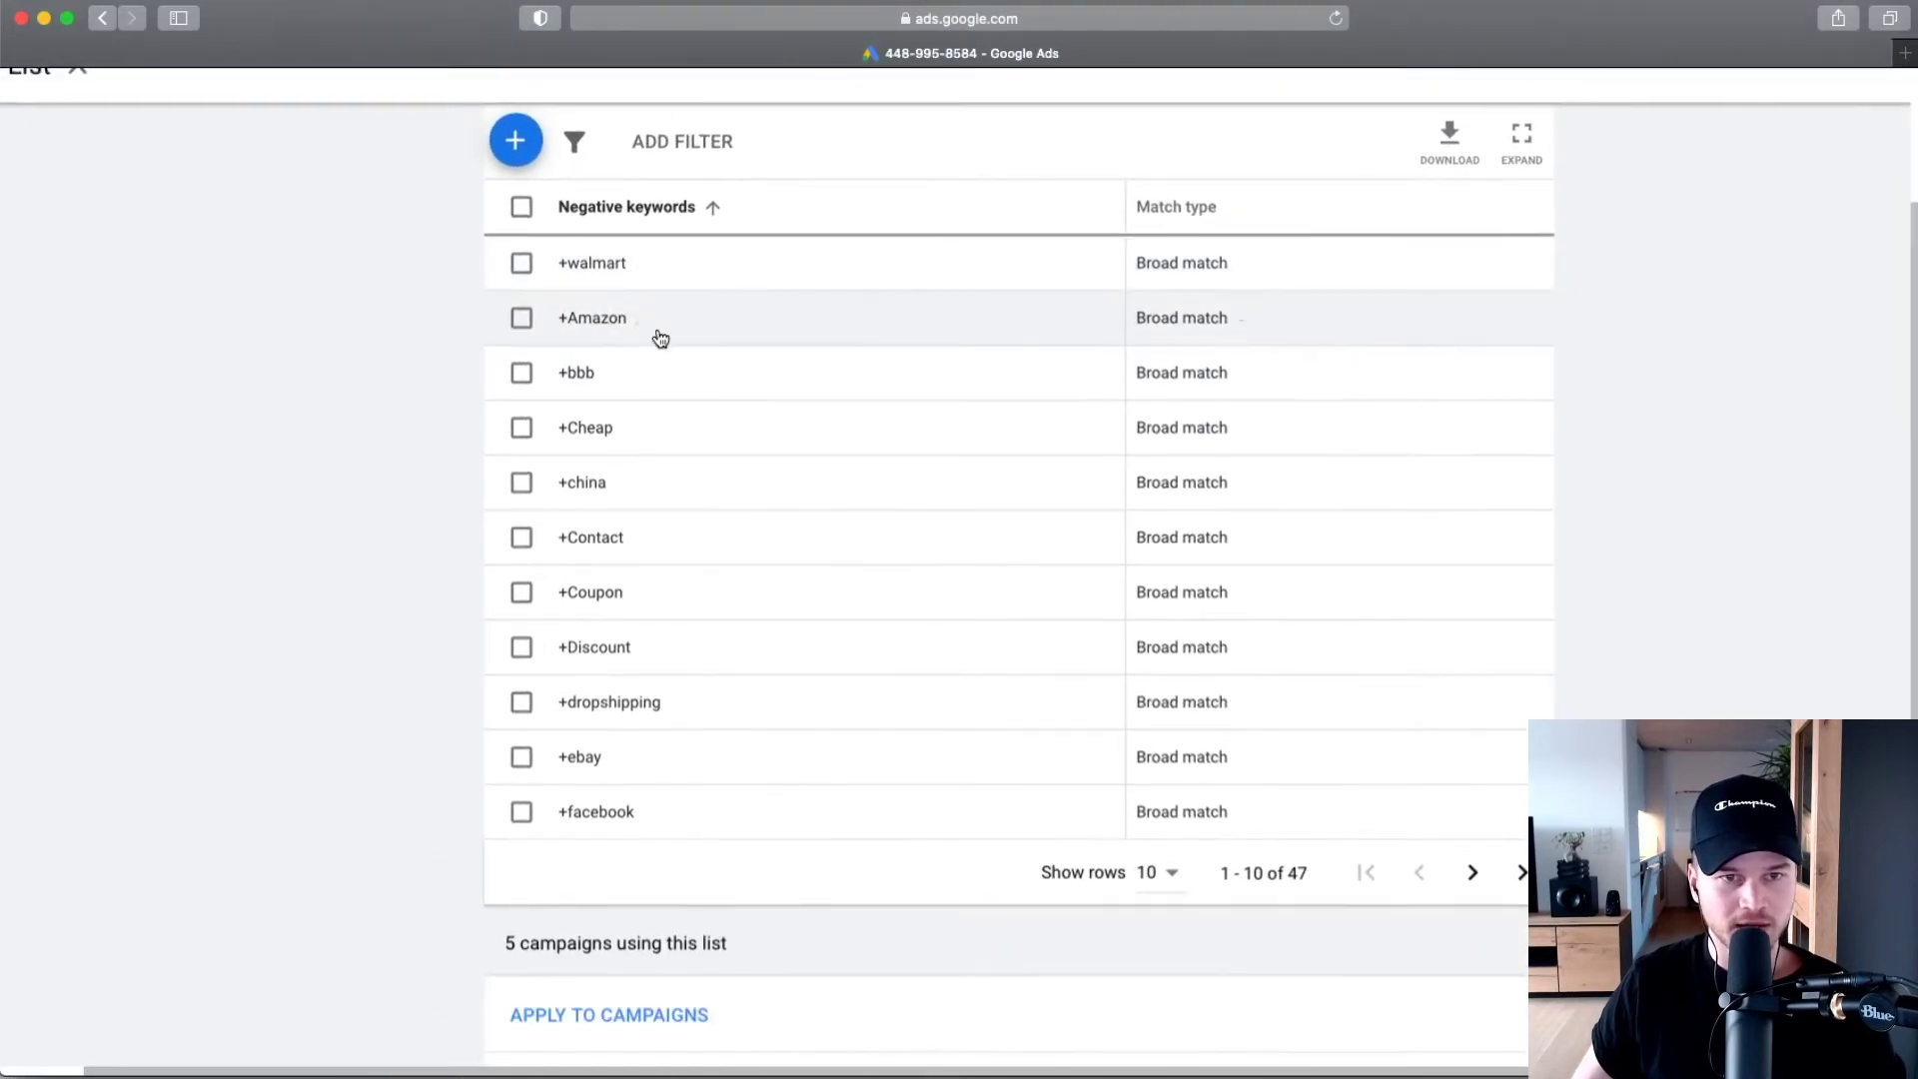
{"action": "scroll", "coordinate": [754, 400], "scroll_direction": "up", "scroll_amount": 3}
{"action": "scroll", "coordinate": [706, 527], "scroll_direction": "down", "scroll_amount": 5}
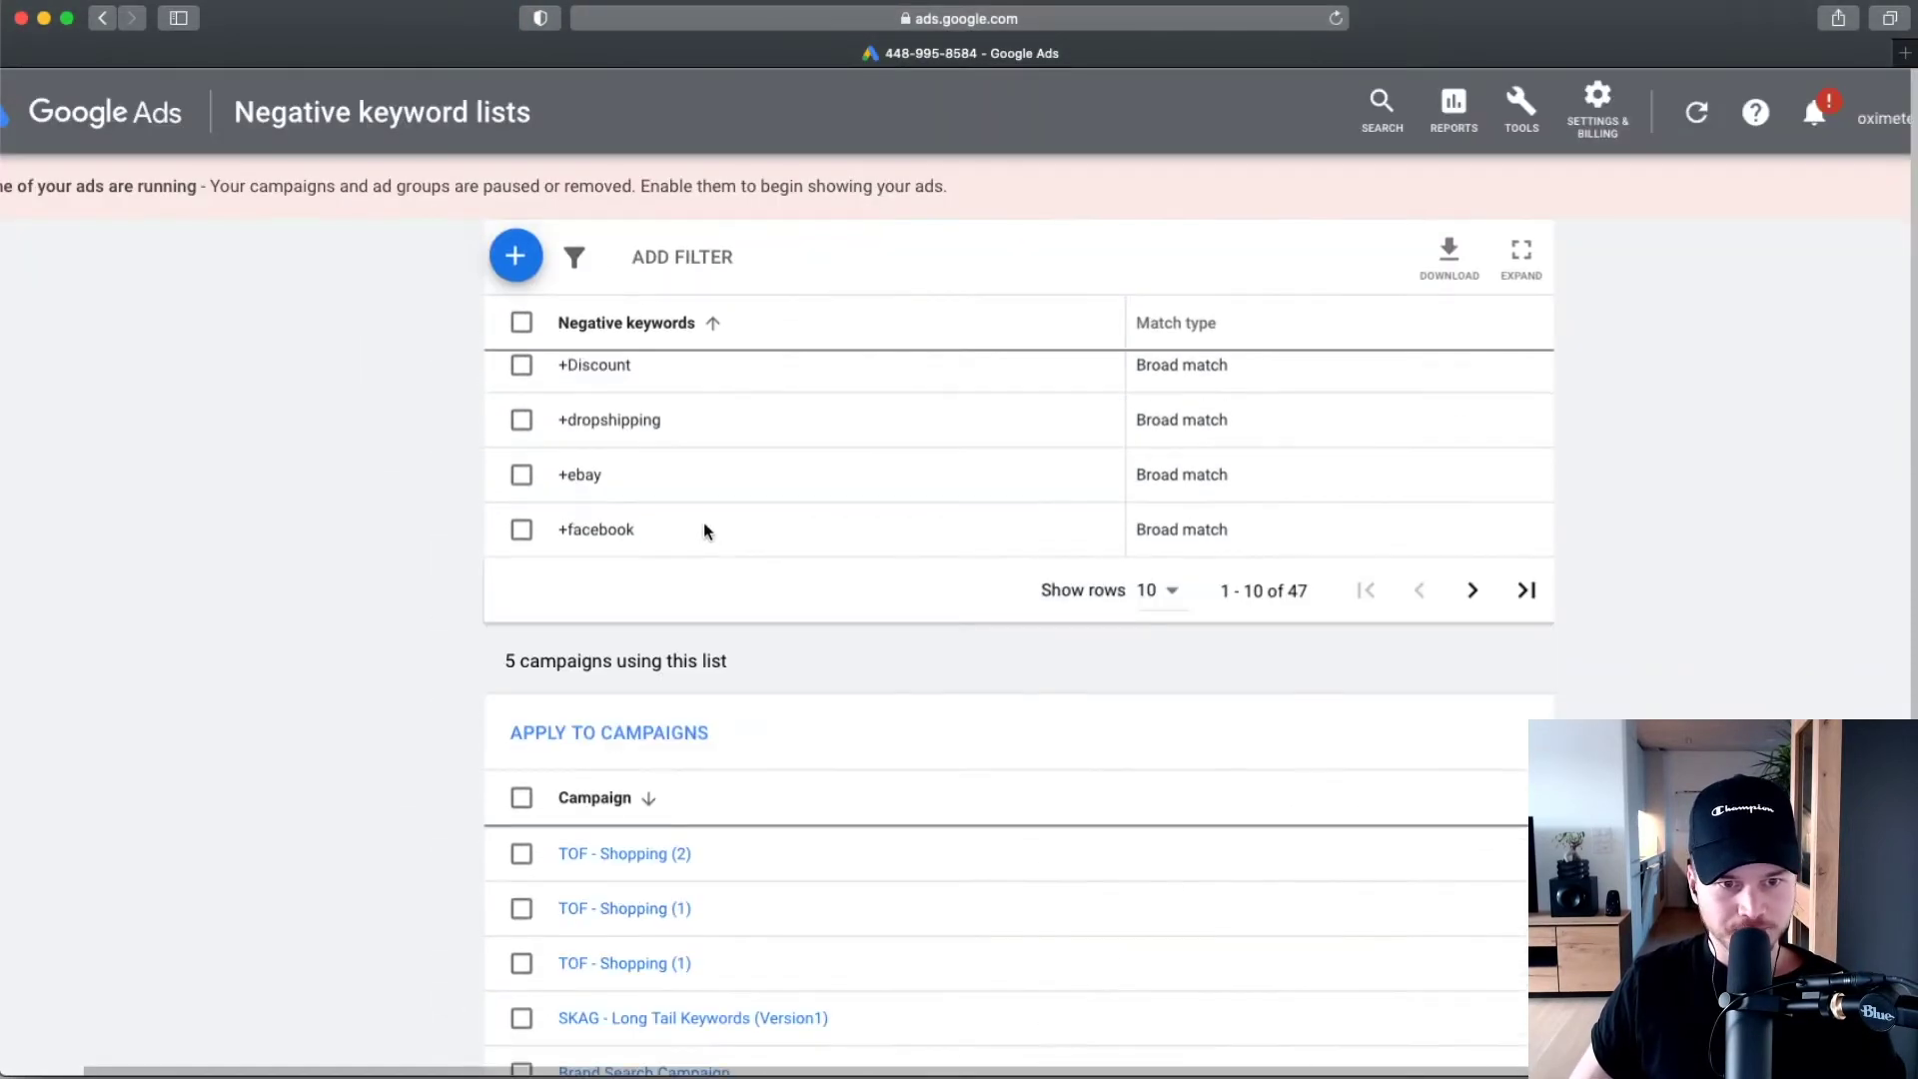
{"action": "scroll", "coordinate": [629, 410], "scroll_direction": "up", "scroll_amount": 5}
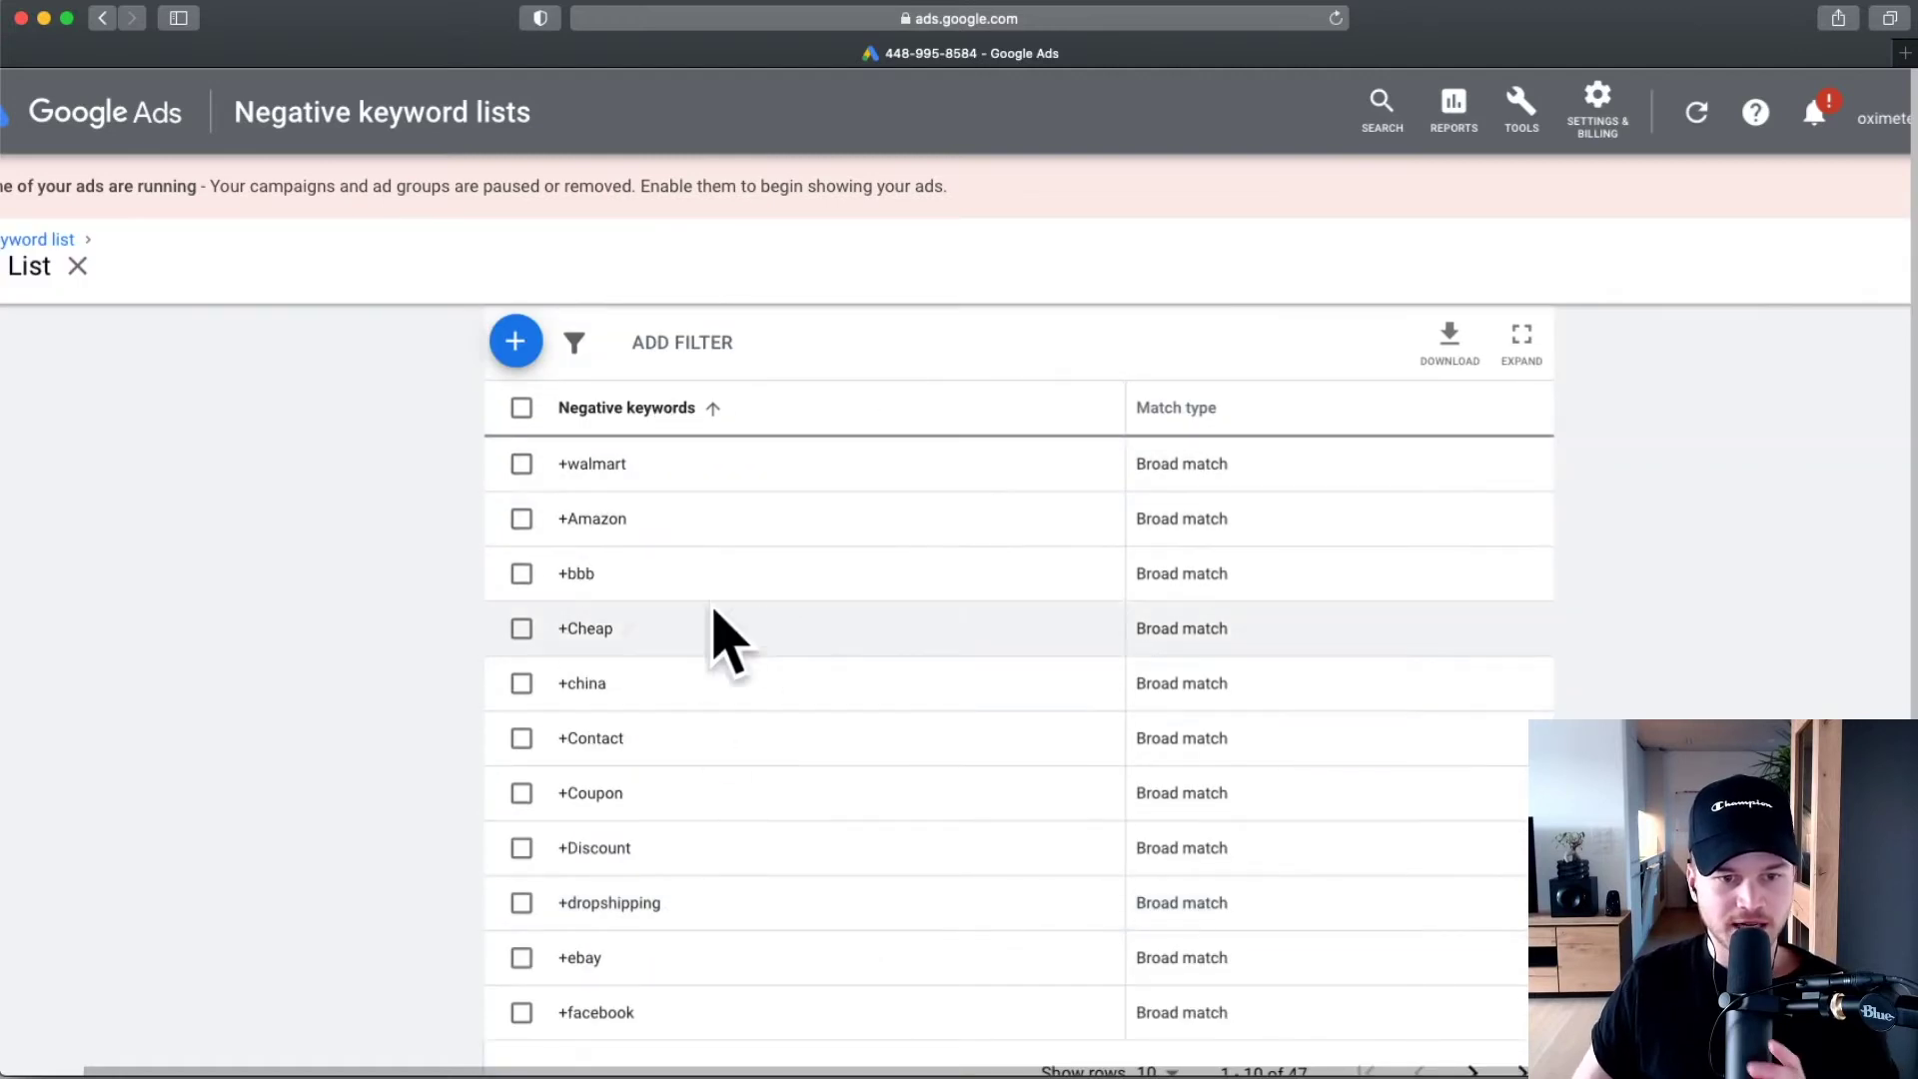
{"action": "scroll", "coordinate": [599, 624], "scroll_direction": "down", "scroll_amount": 4}
{"action": "scroll", "coordinate": [549, 579], "scroll_direction": "down", "scroll_amount": 5}
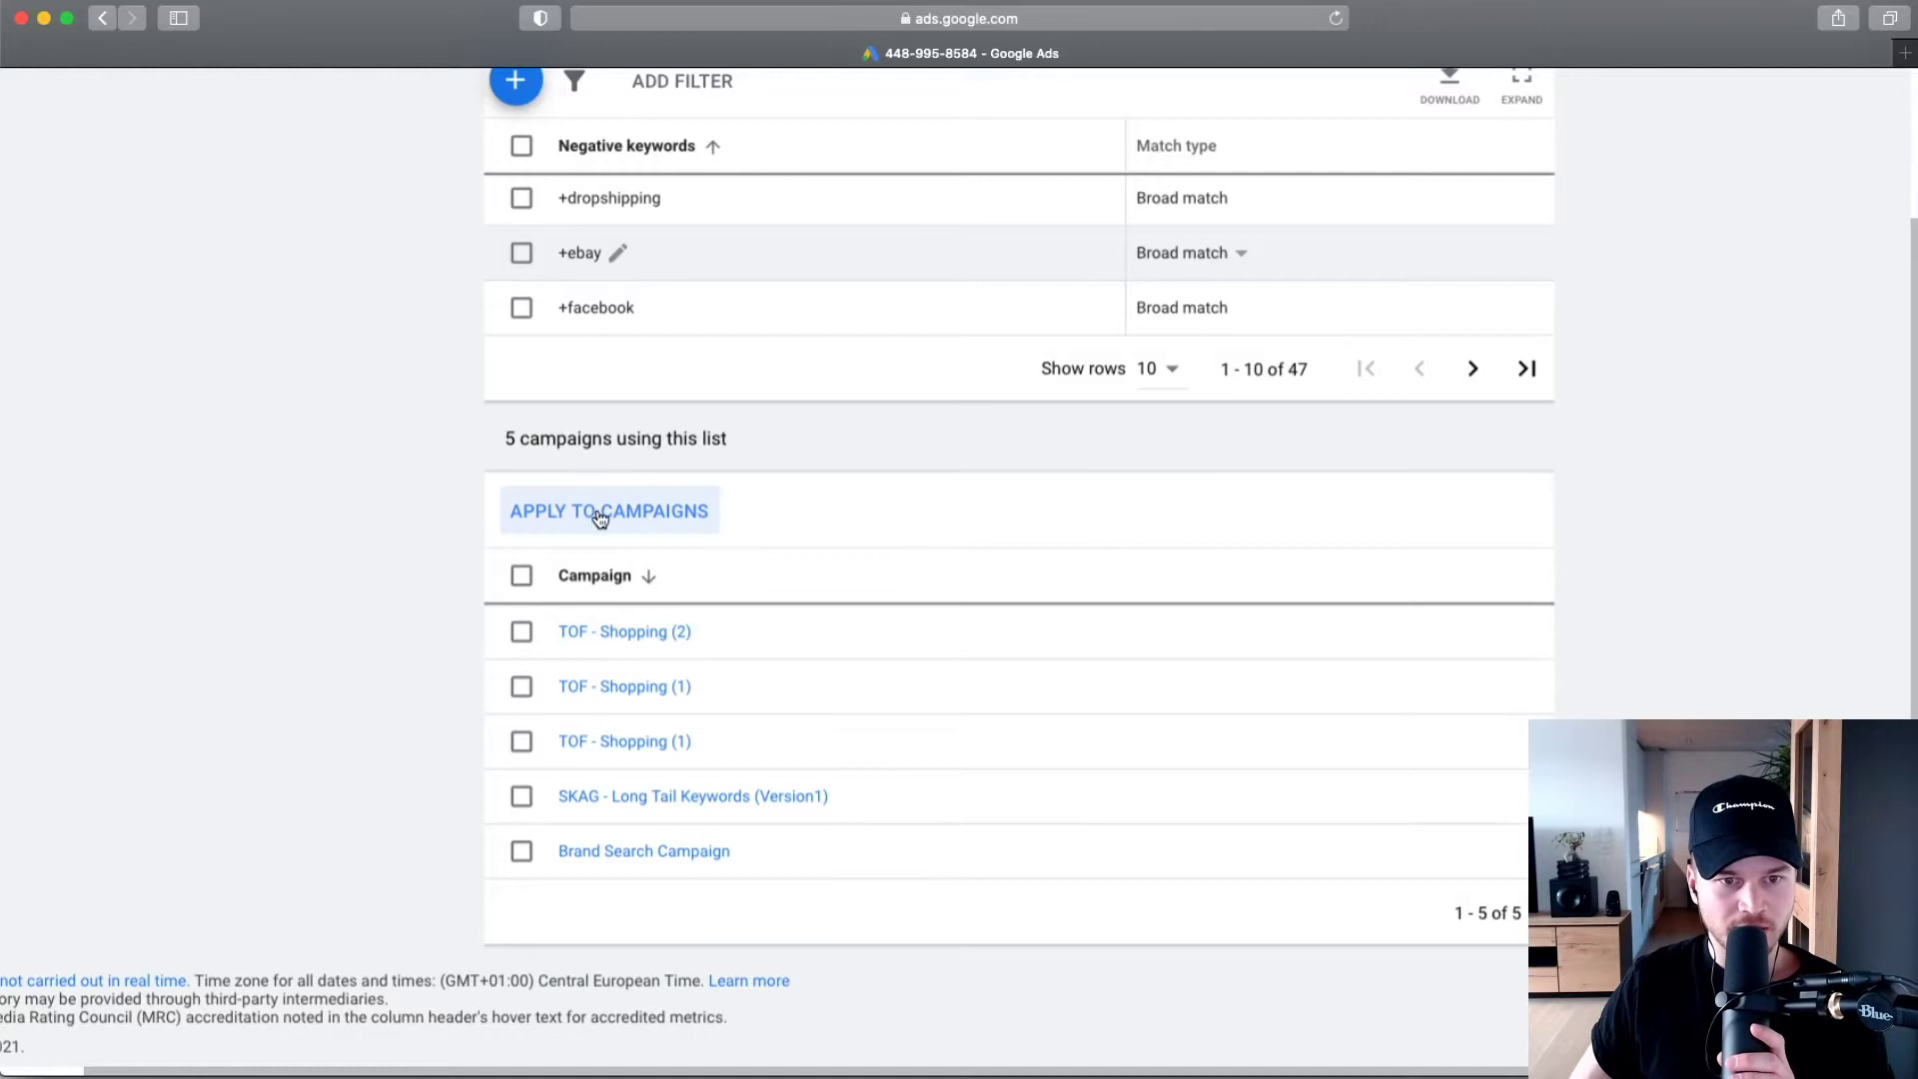
{"action": "left_click", "coordinate": [601, 518]}
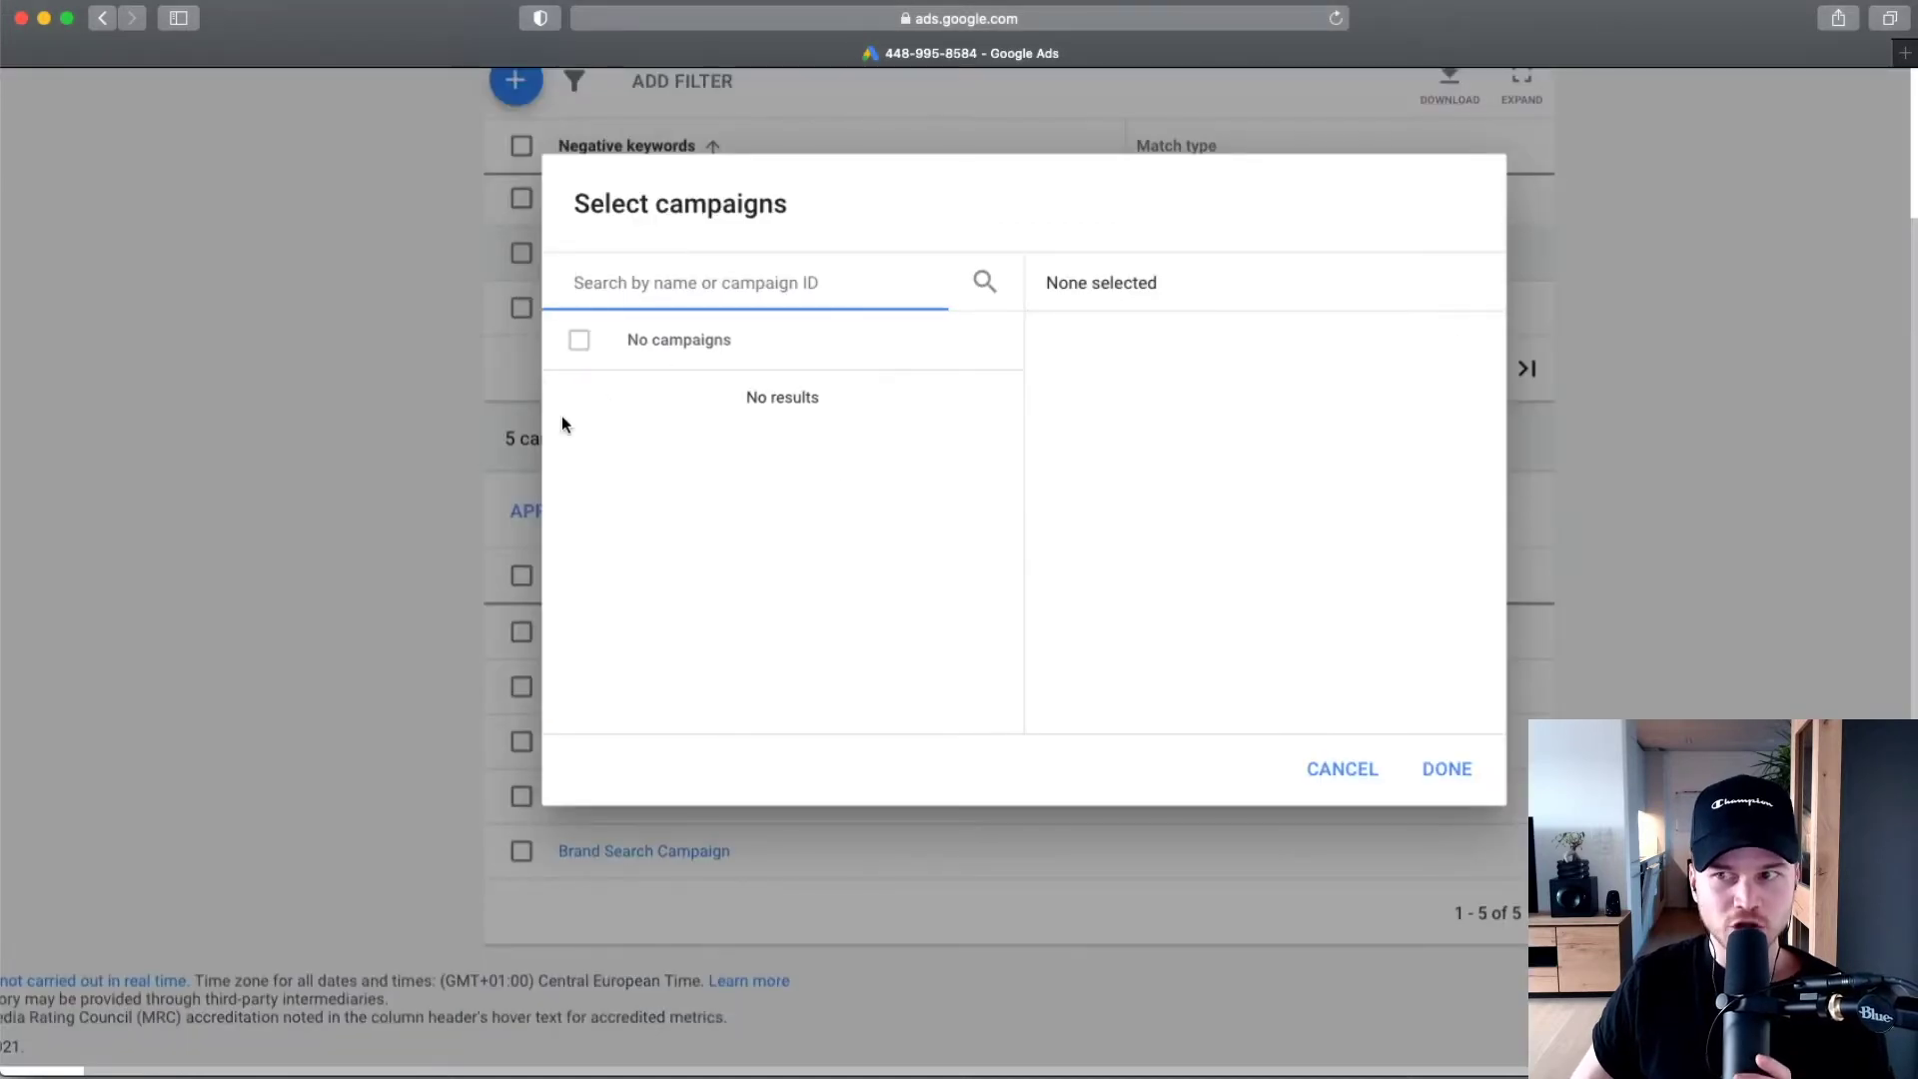
{"action": "left_click", "coordinate": [1447, 777]}
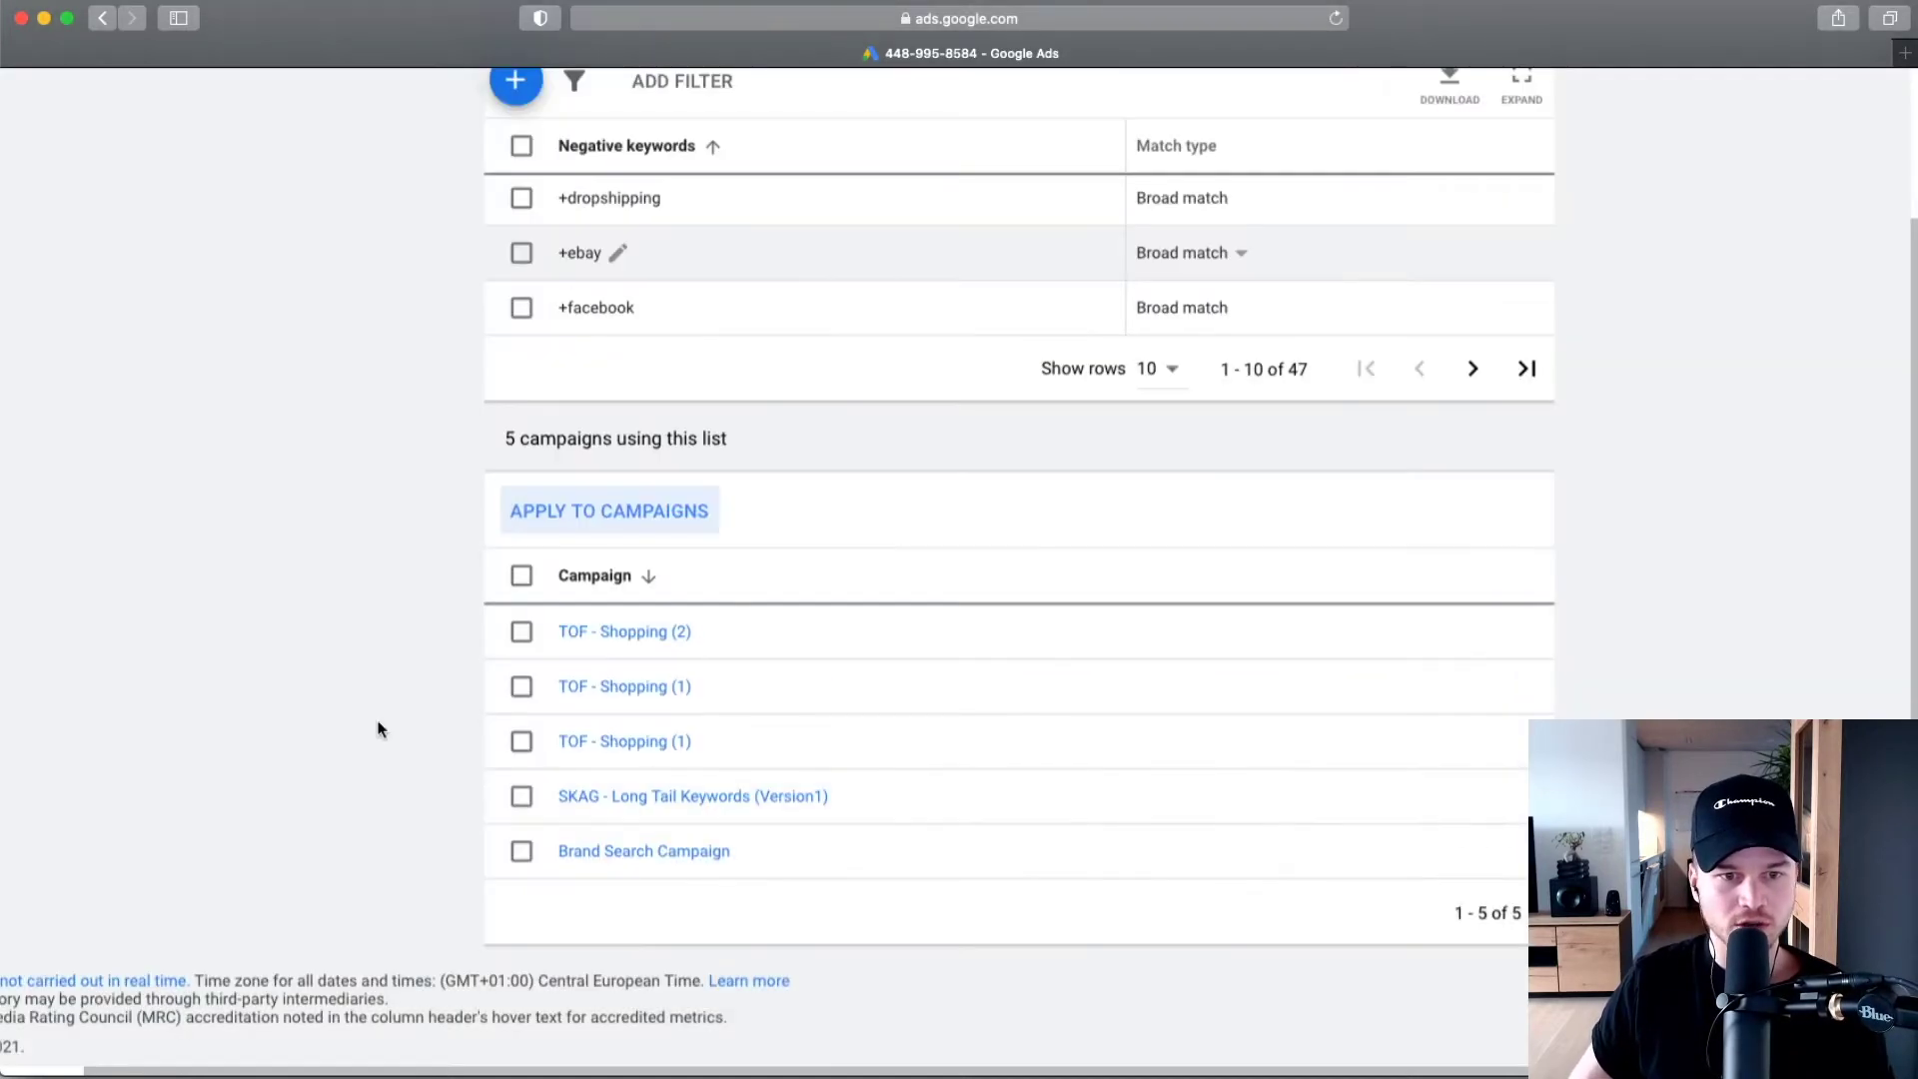
{"action": "left_click", "coordinate": [588, 521]}
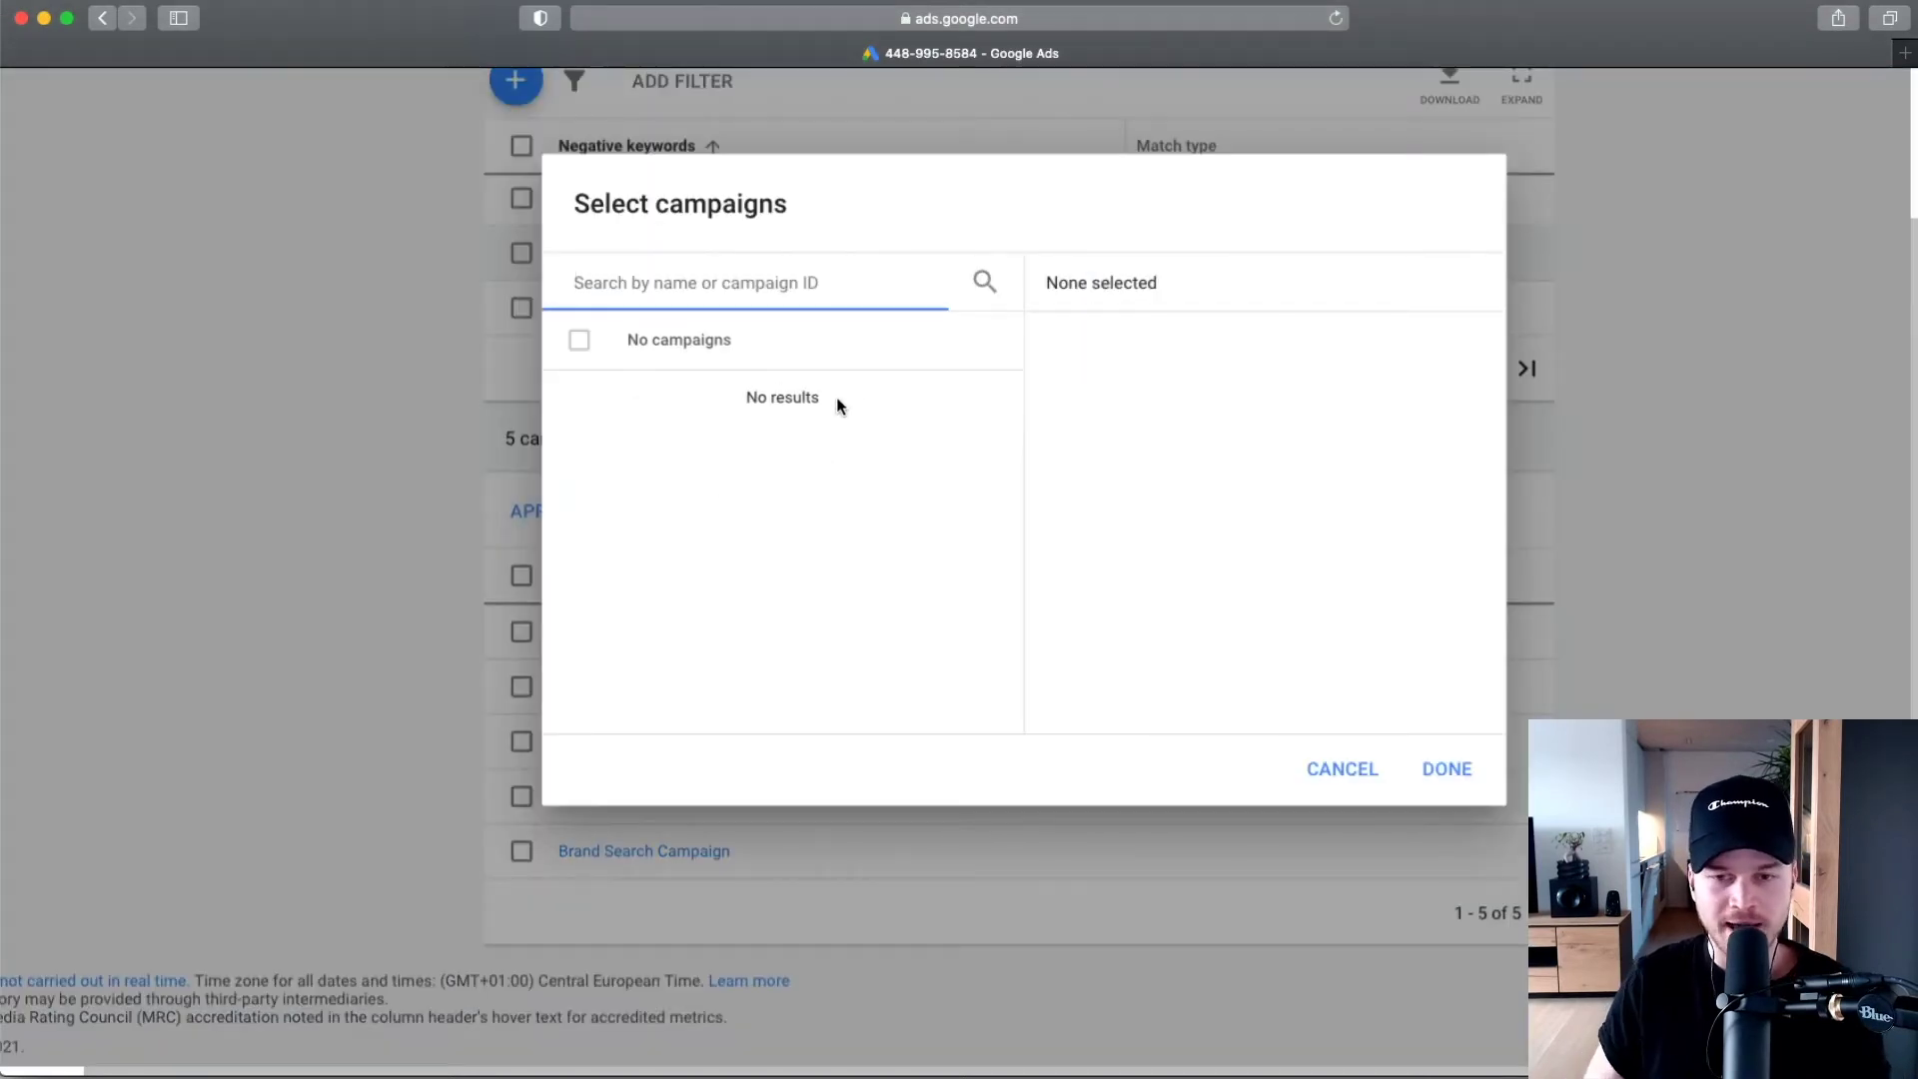
{"action": "left_click", "coordinate": [1450, 785]}
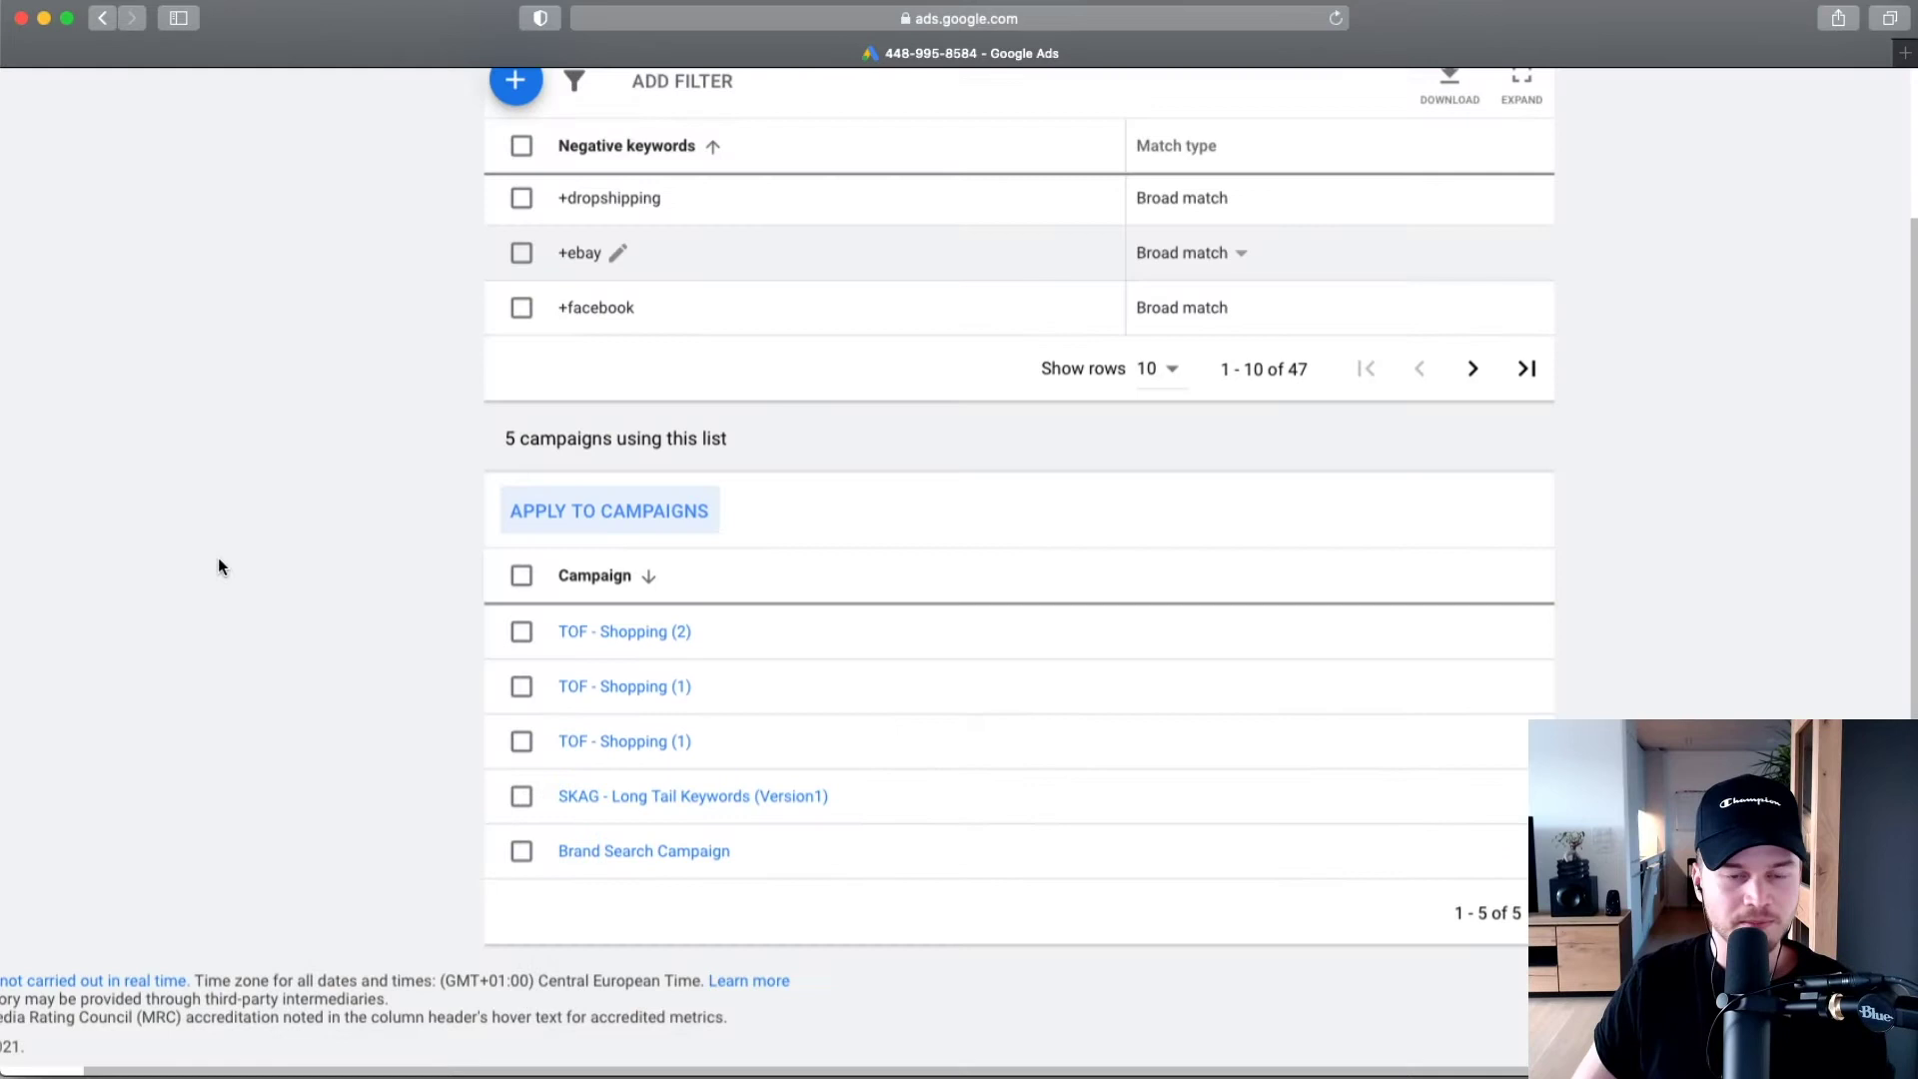
{"action": "scroll", "coordinate": [445, 520], "scroll_direction": "up", "scroll_amount": 7}
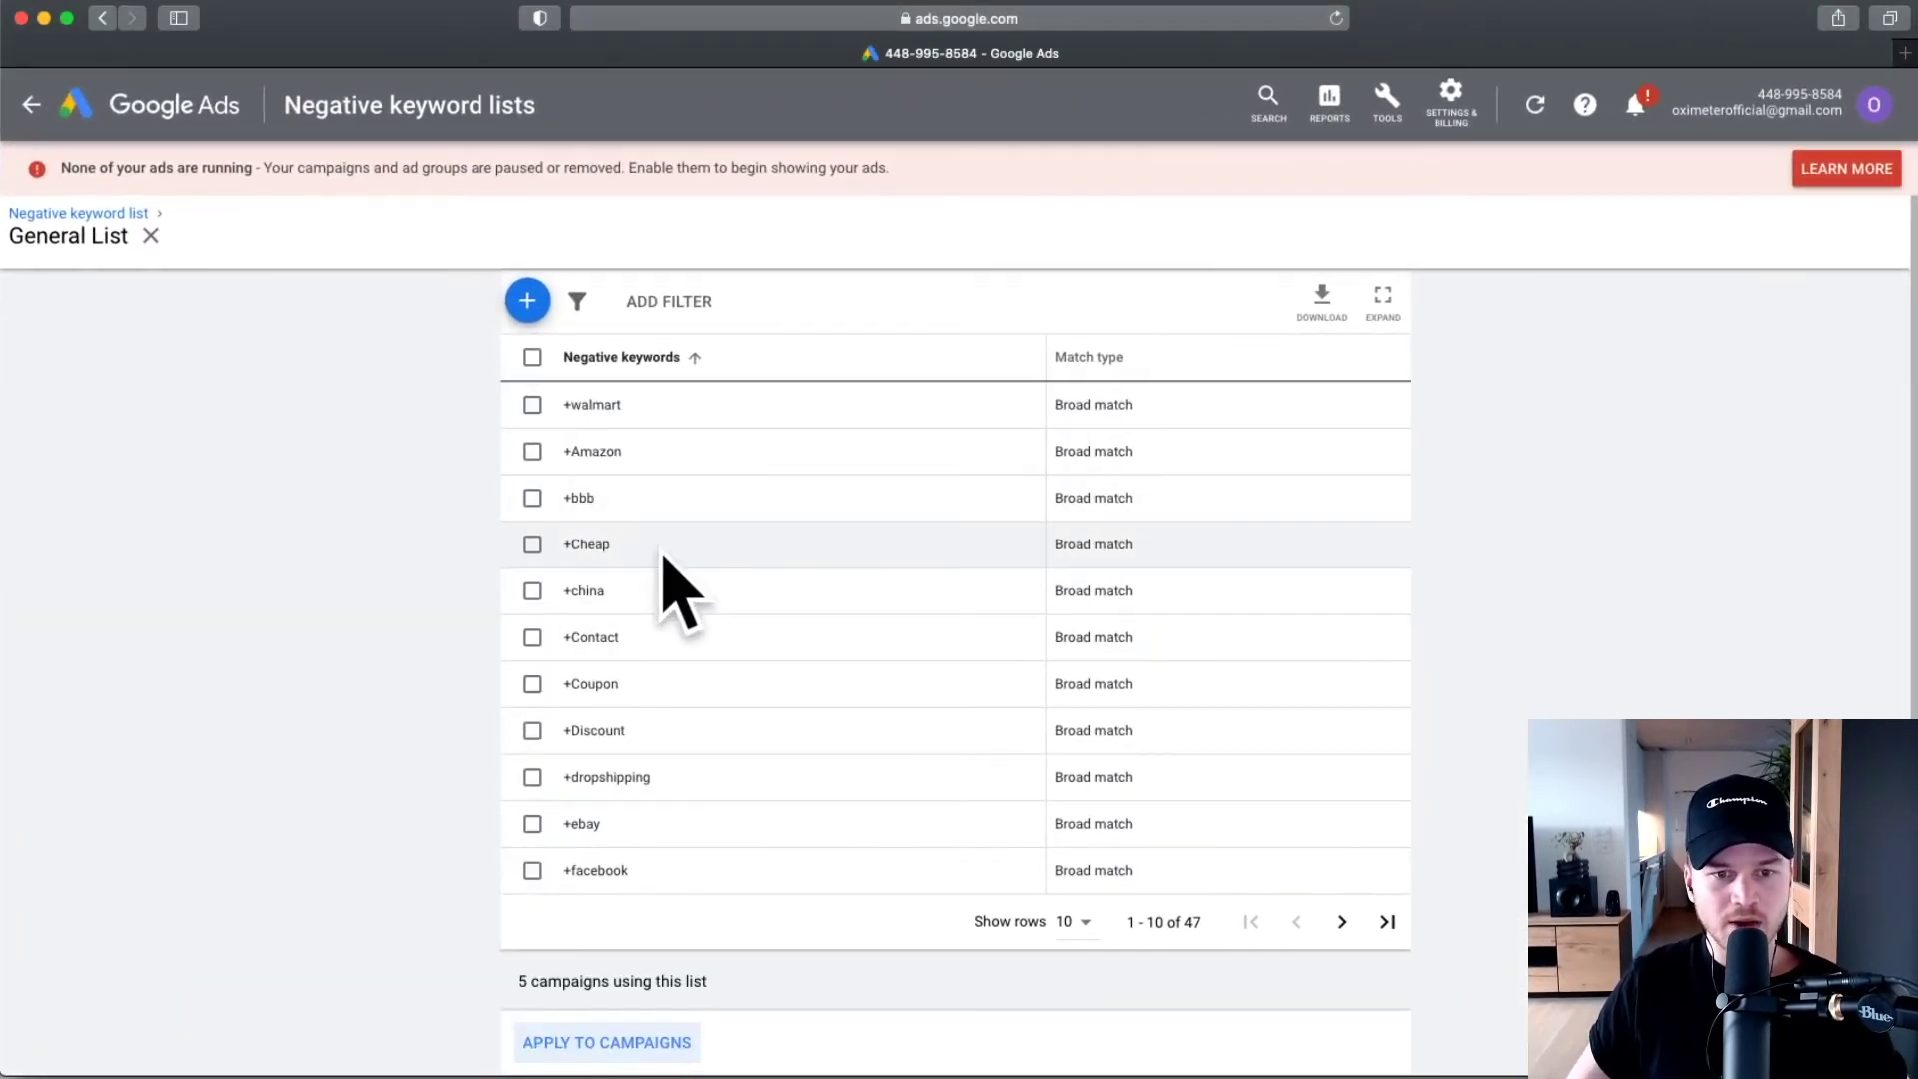
{"action": "left_click", "coordinate": [1340, 921]}
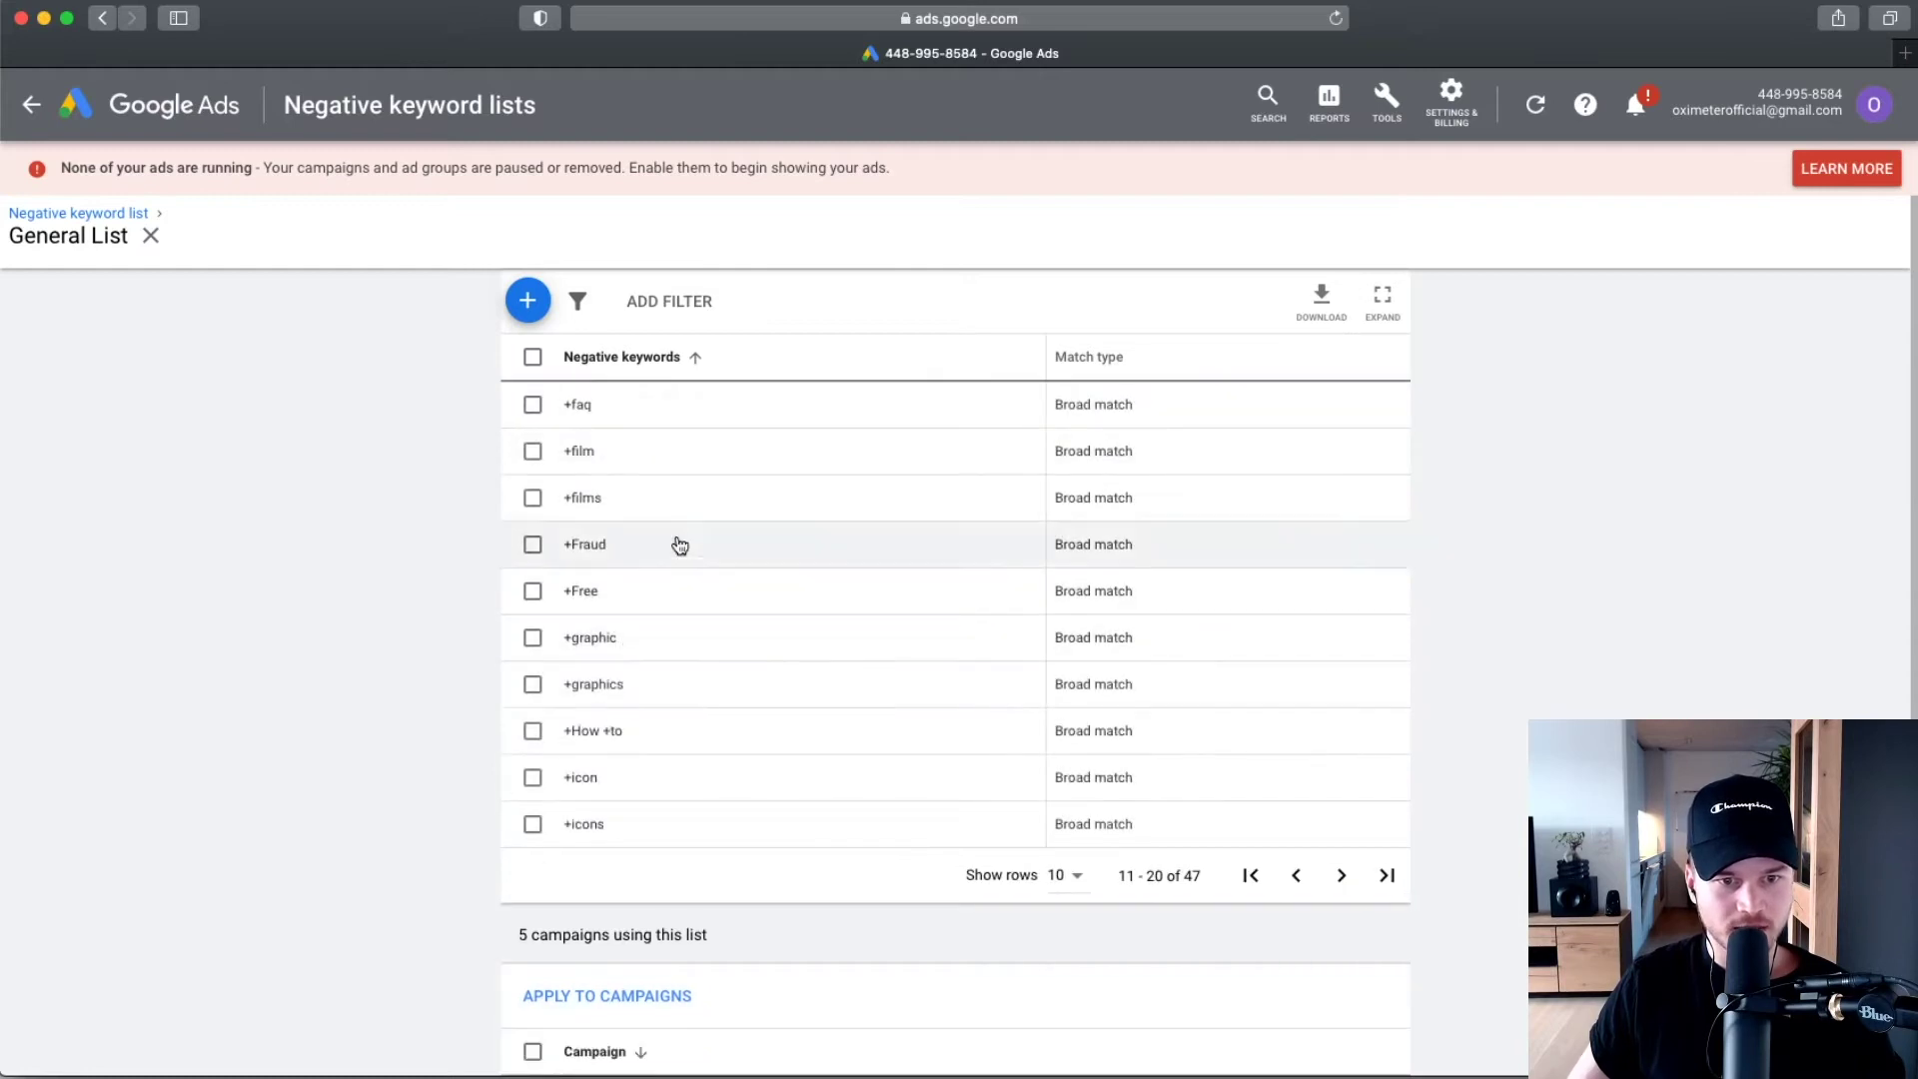
{"action": "left_click", "coordinate": [1341, 877]}
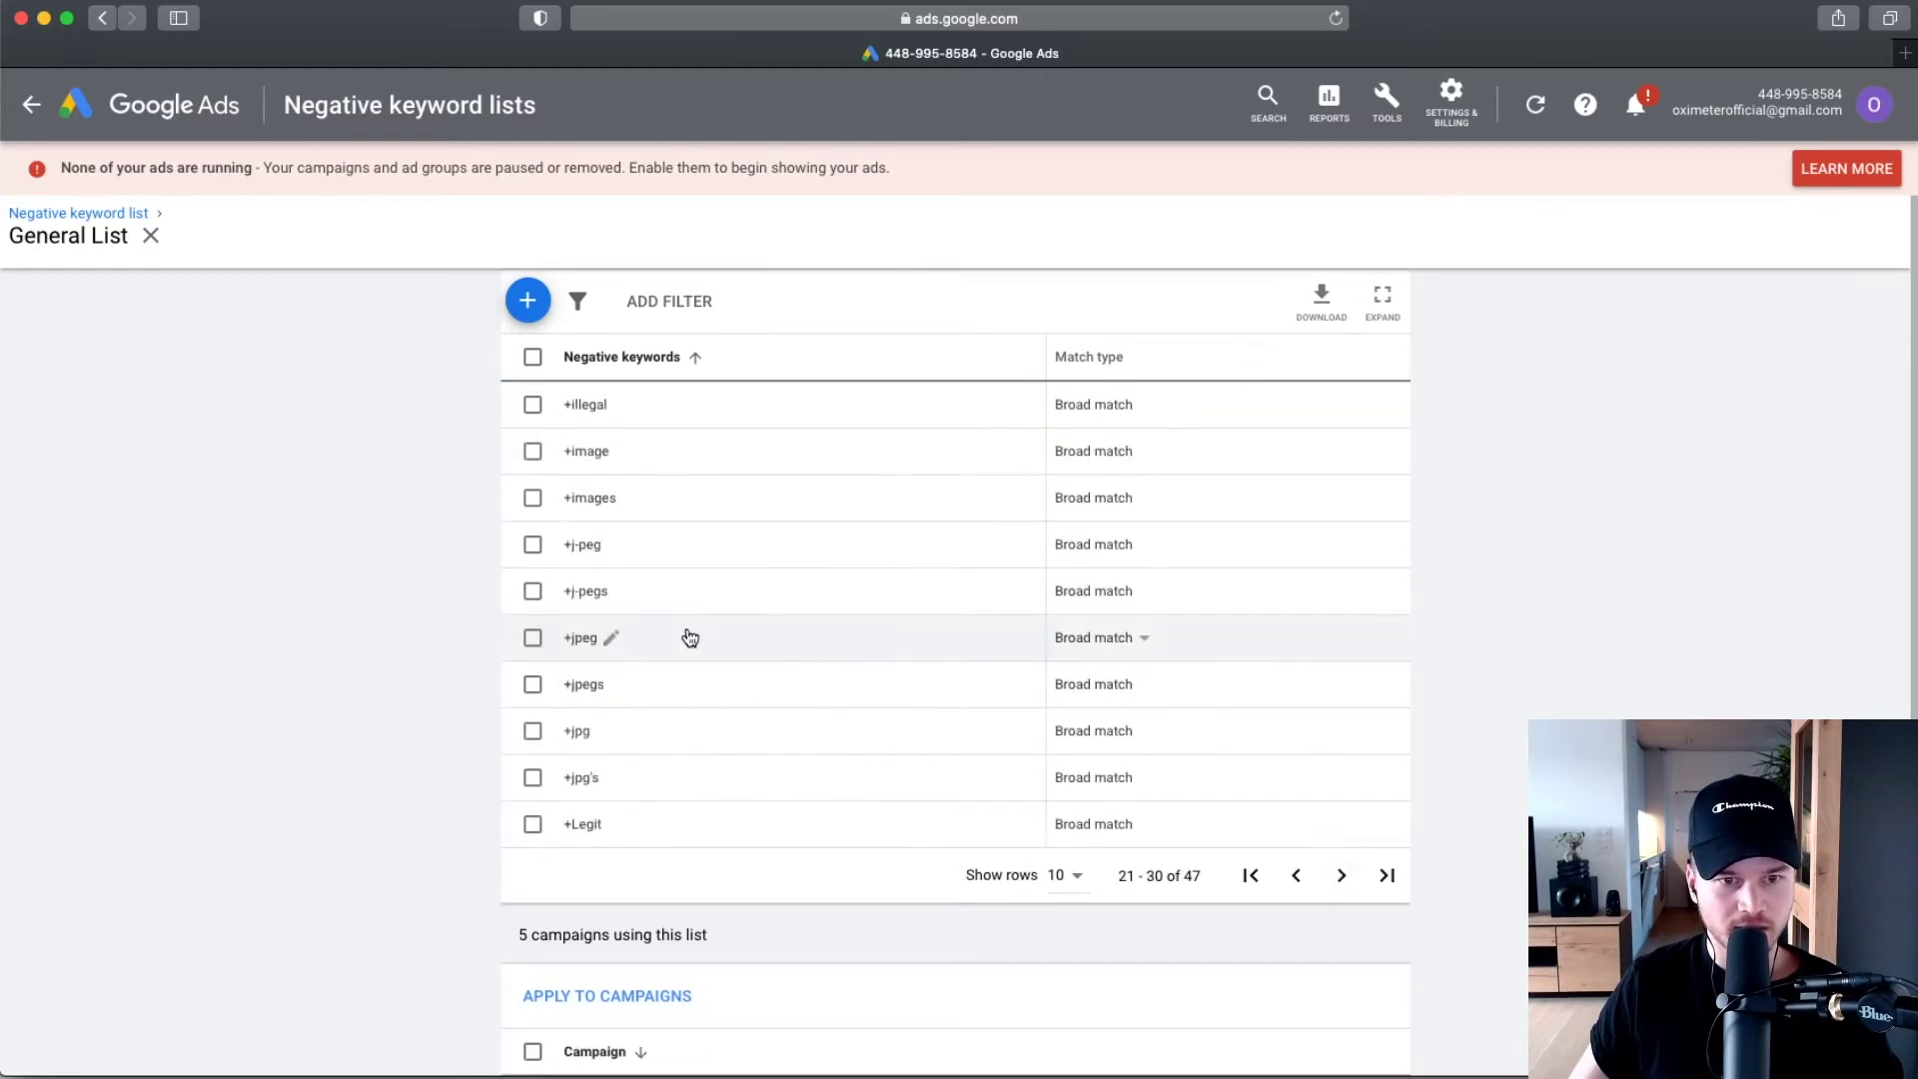
{"action": "left_click", "coordinate": [1335, 887]}
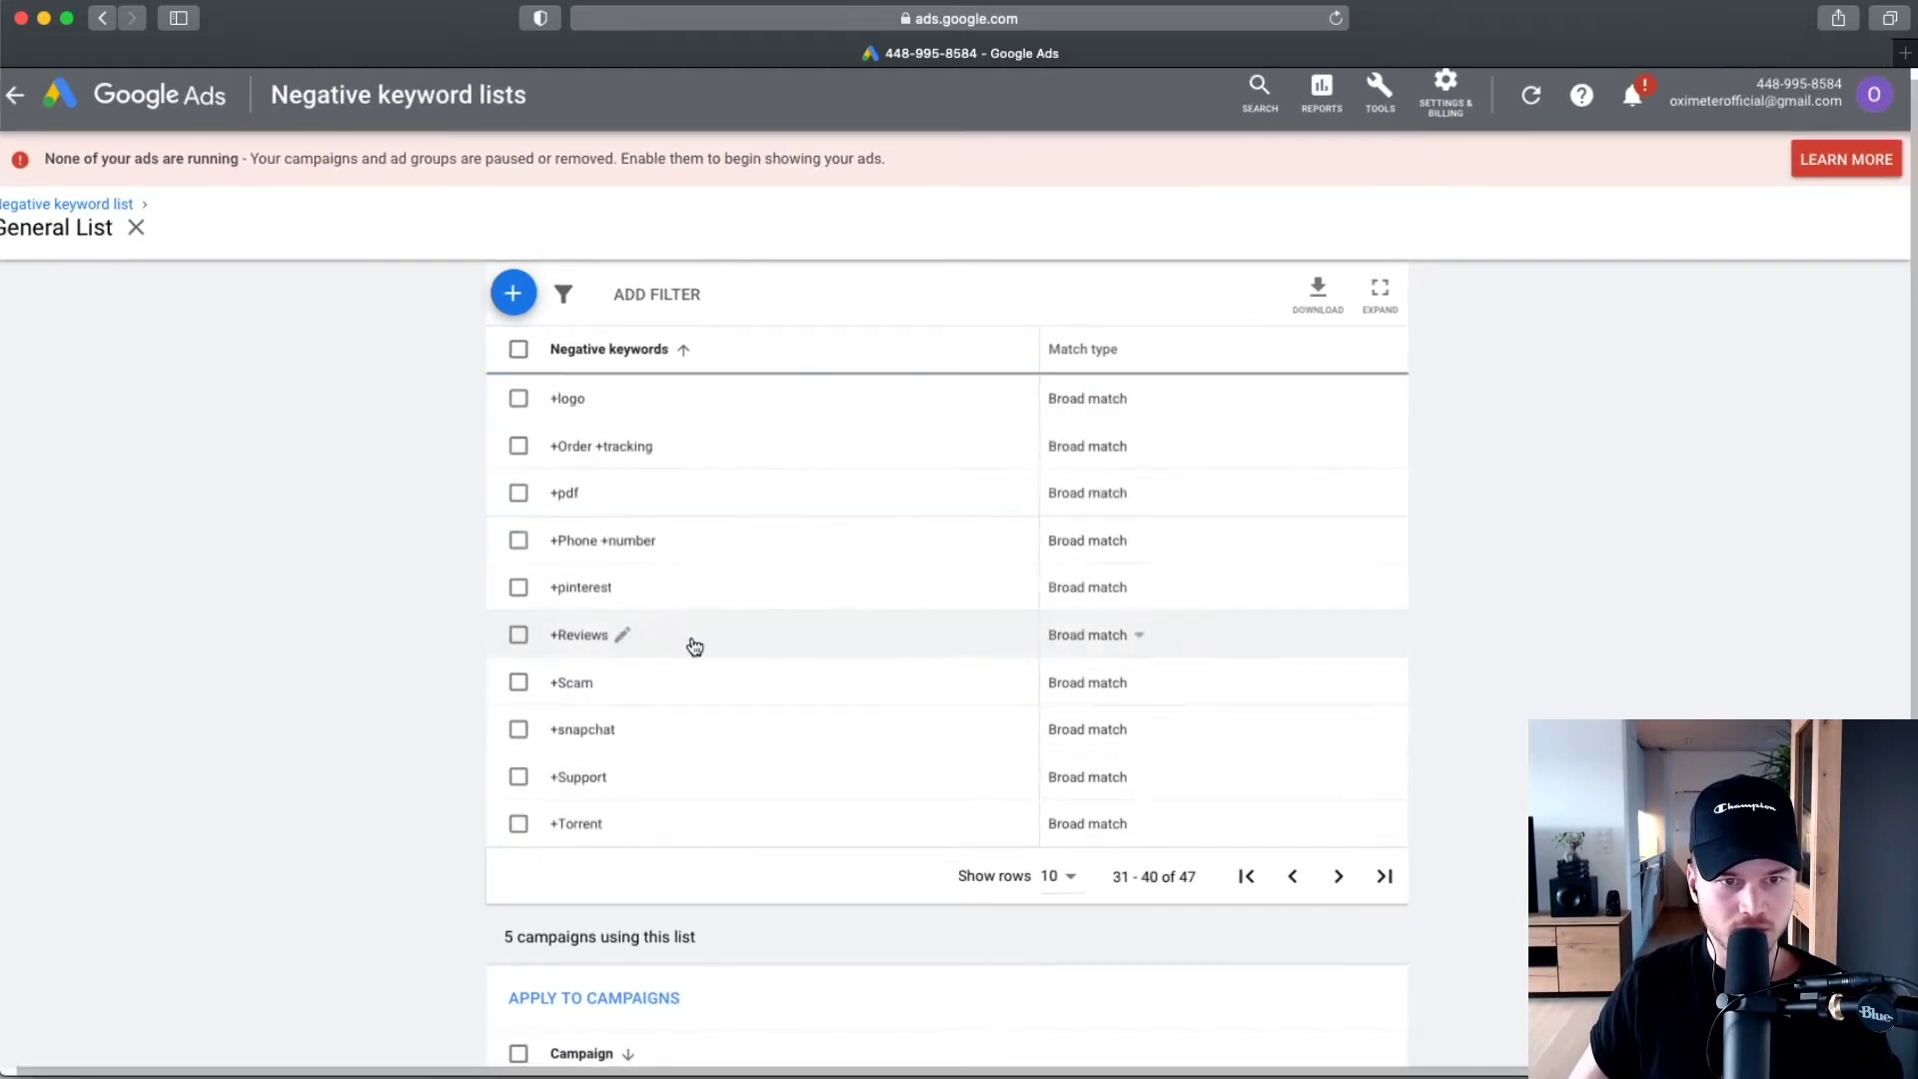
{"action": "scroll", "coordinate": [1338, 887], "scroll_direction": "up", "scroll_amount": 2}
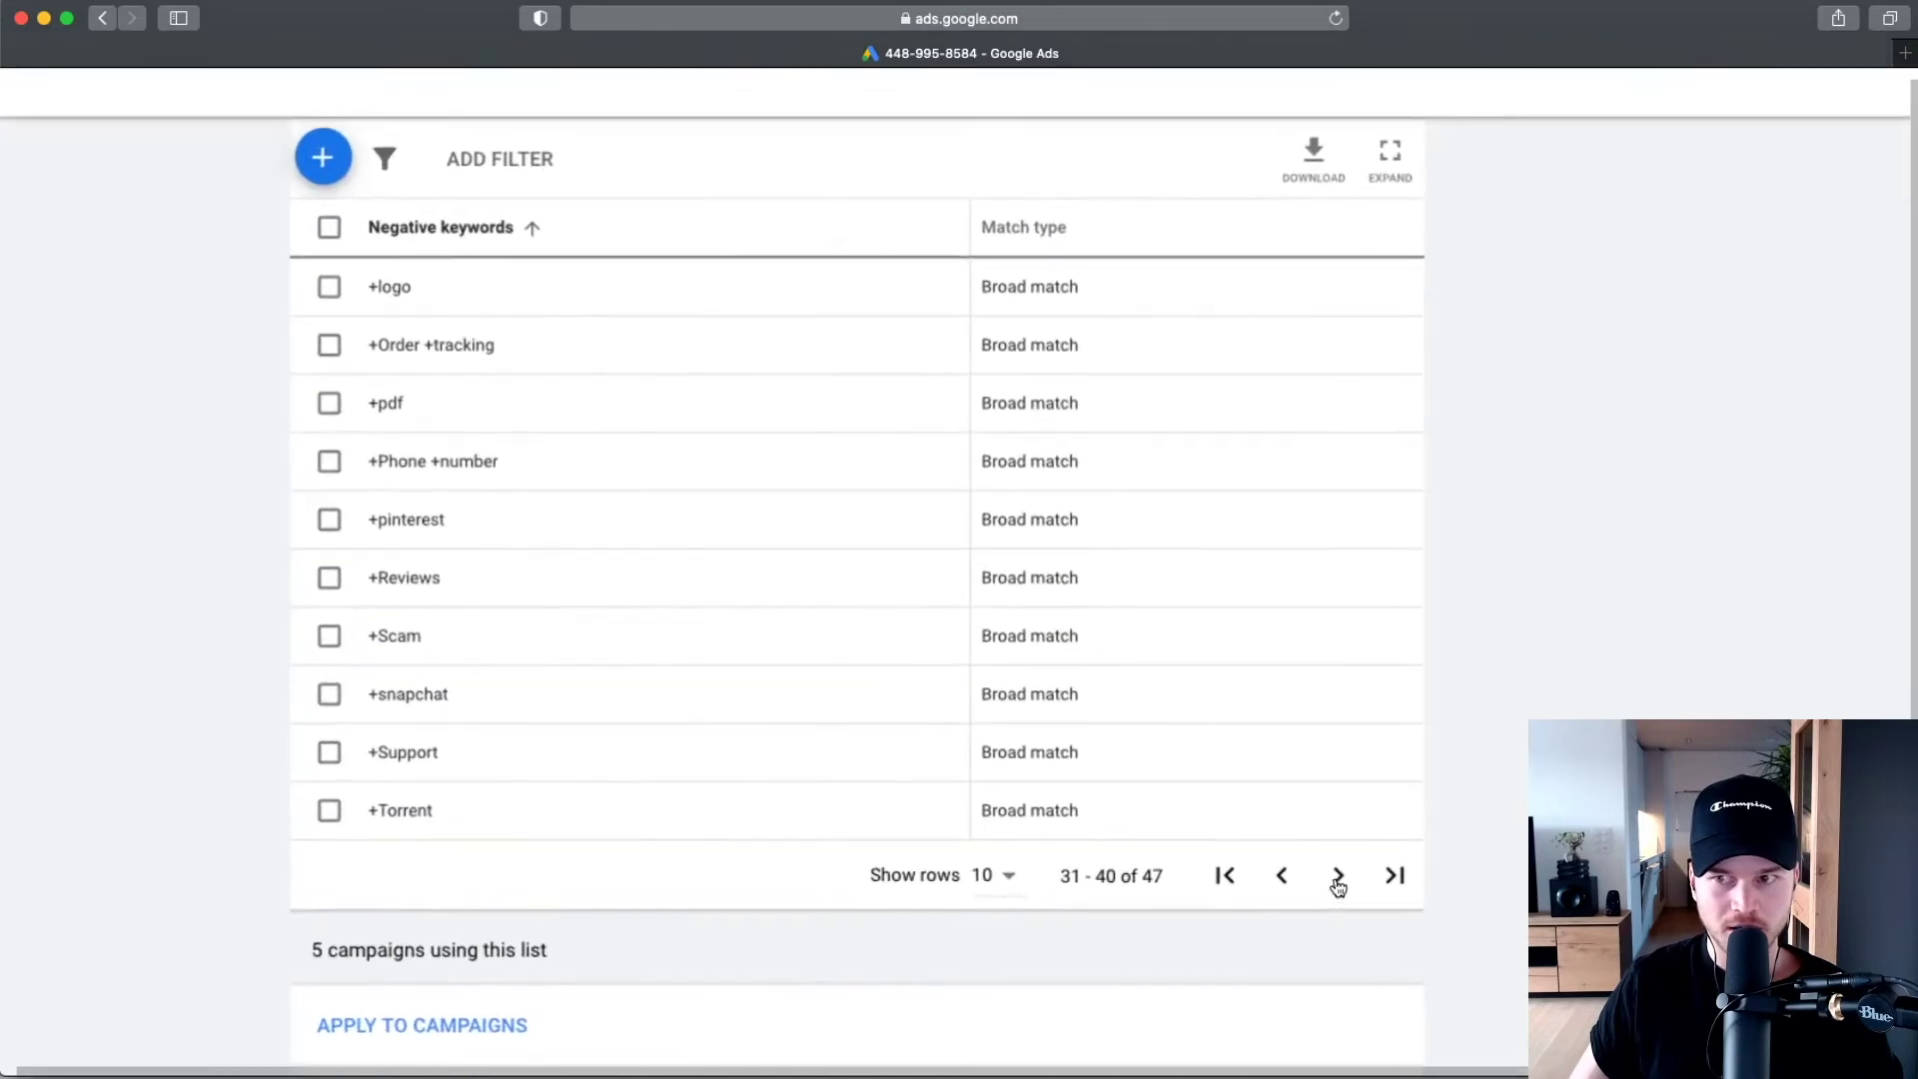
{"action": "left_click", "coordinate": [1336, 881]}
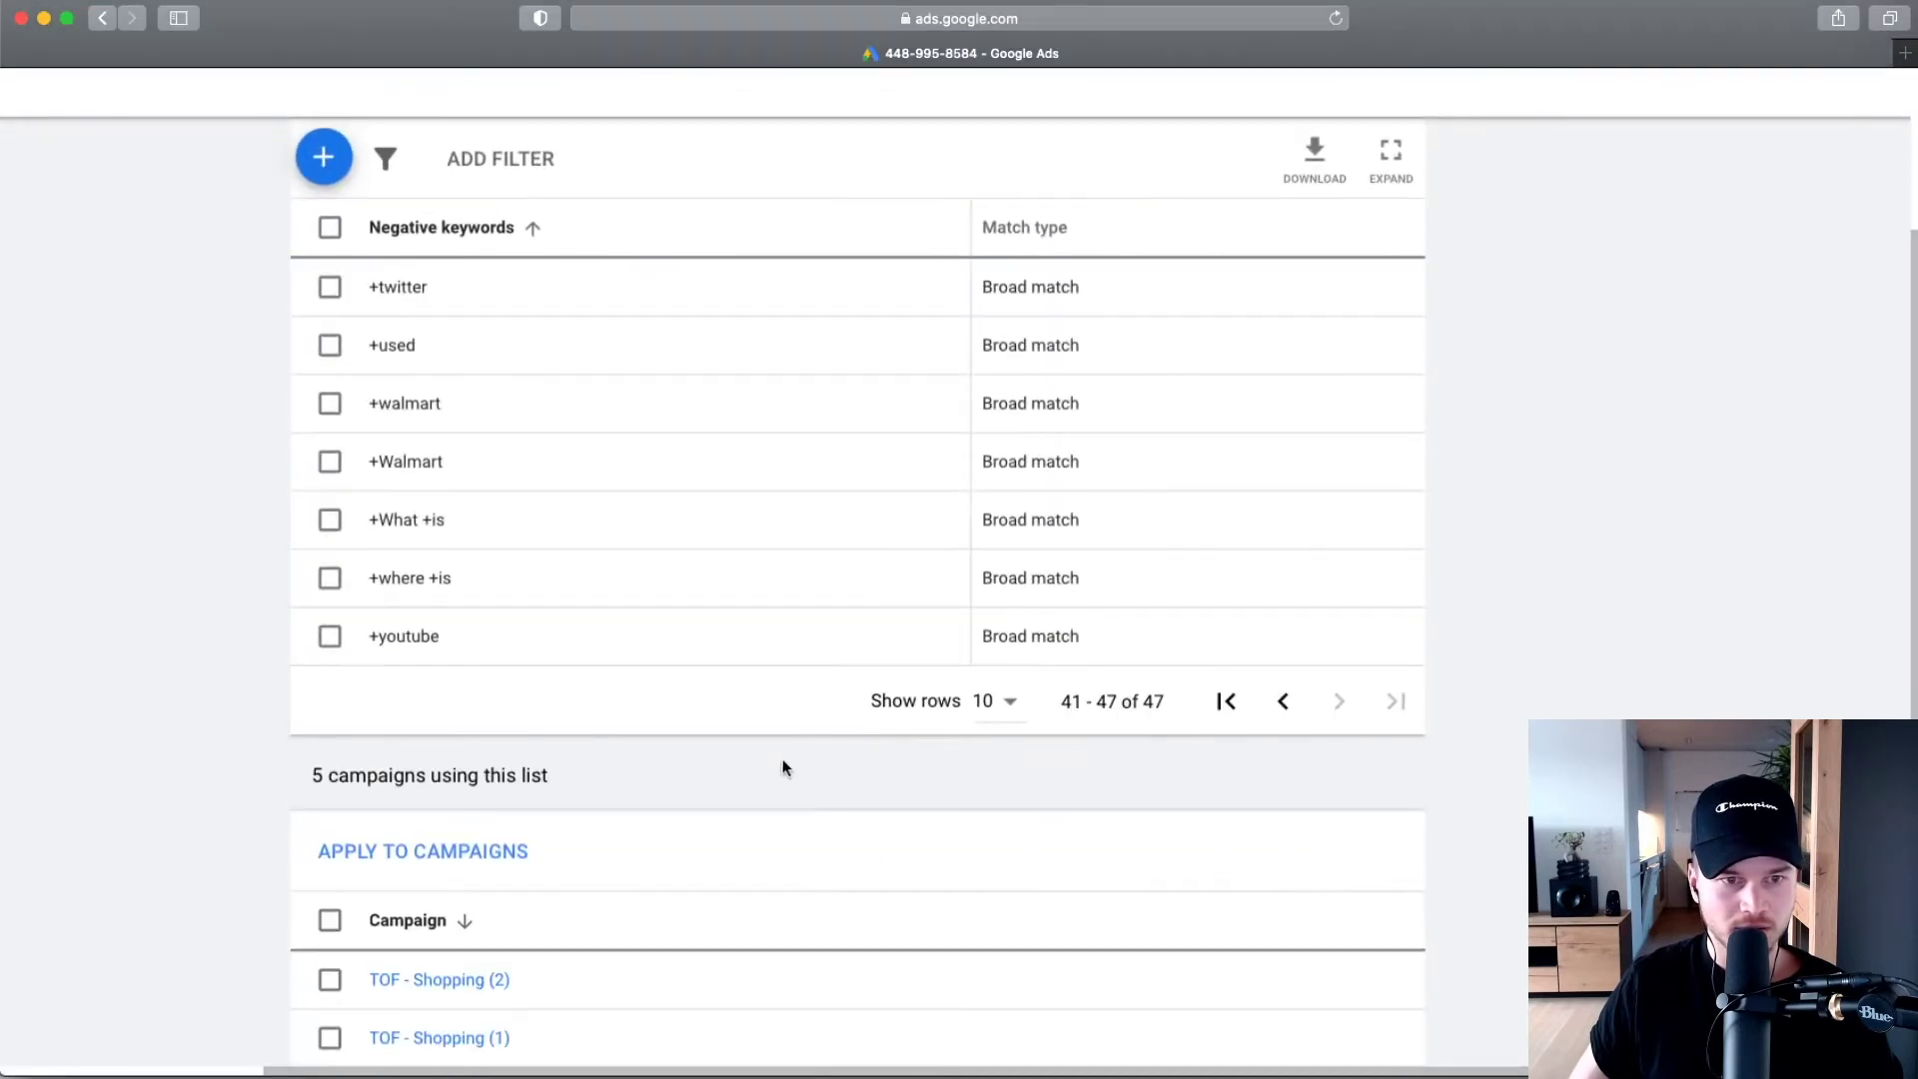
{"action": "left_click", "coordinate": [1282, 709]}
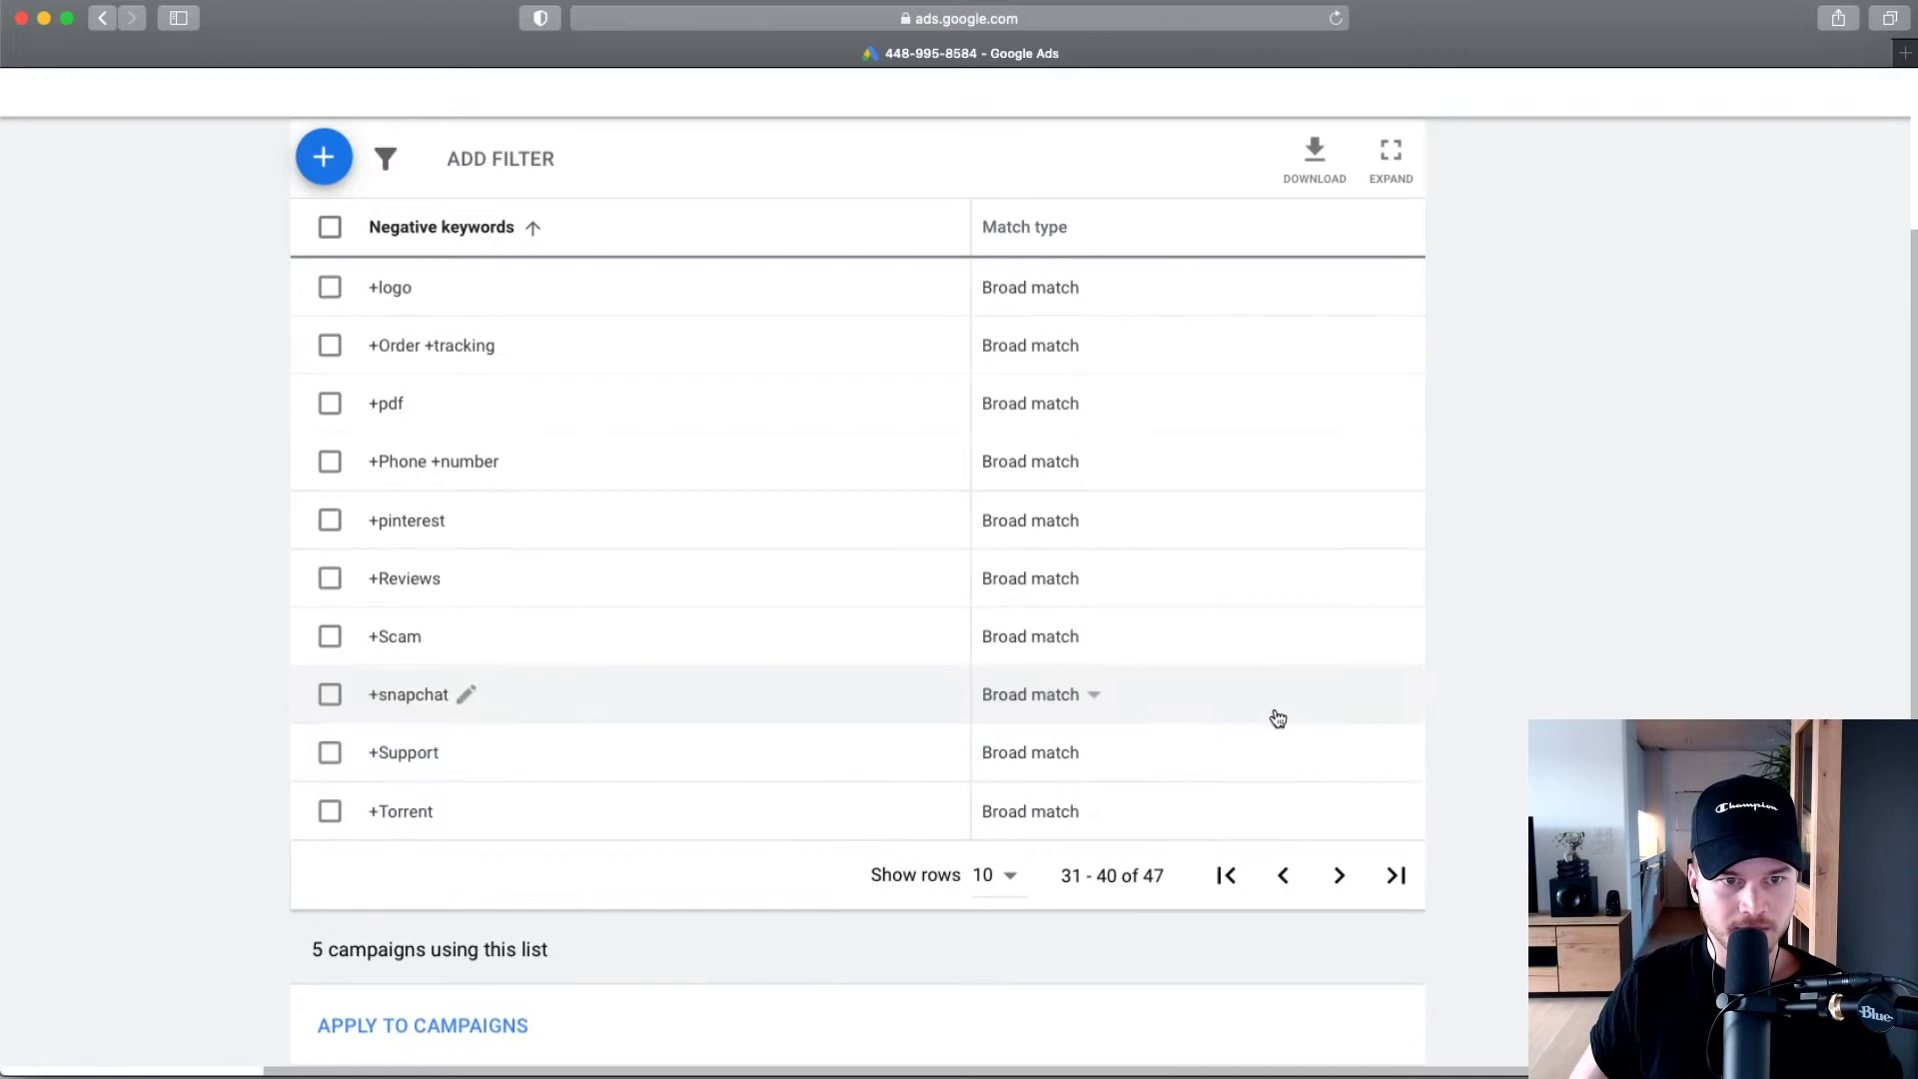
{"action": "left_click", "coordinate": [1284, 878]}
{"action": "left_click", "coordinate": [1284, 879]}
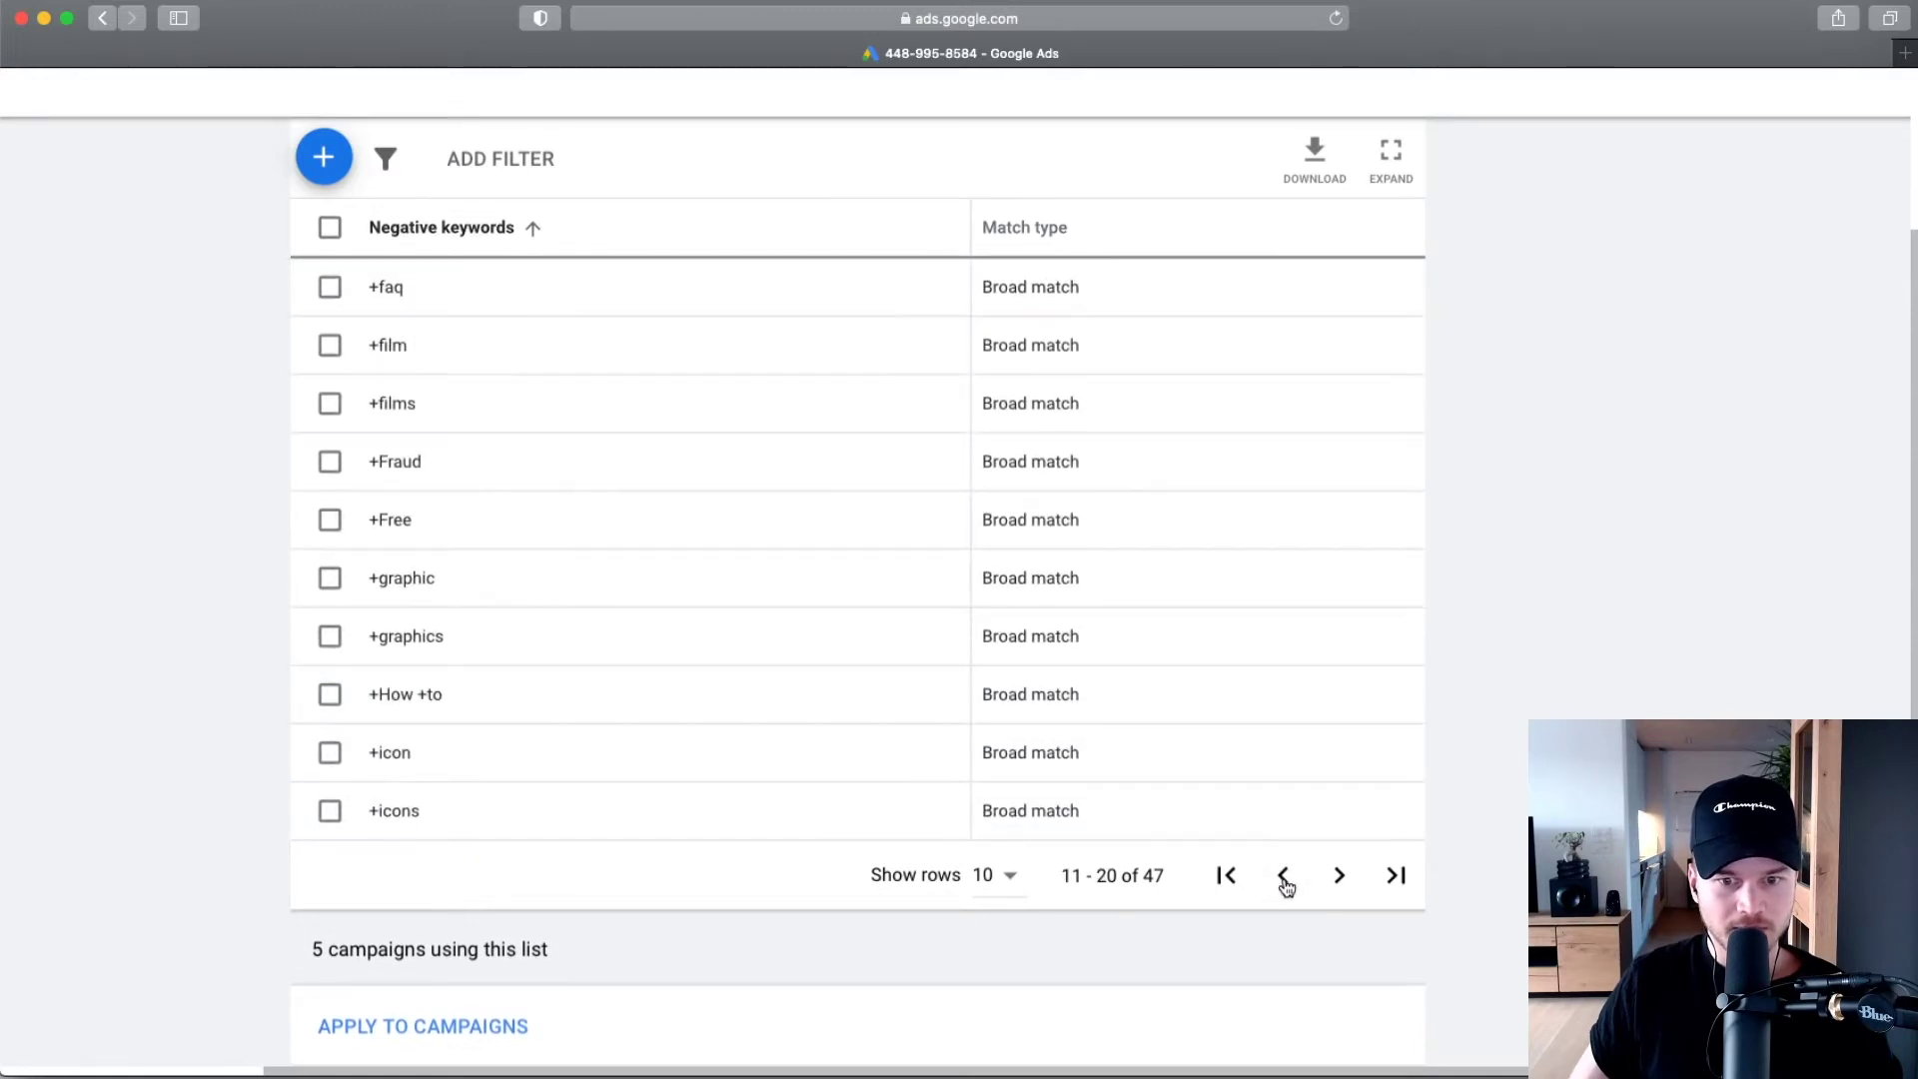
{"action": "left_click", "coordinate": [1284, 879]}
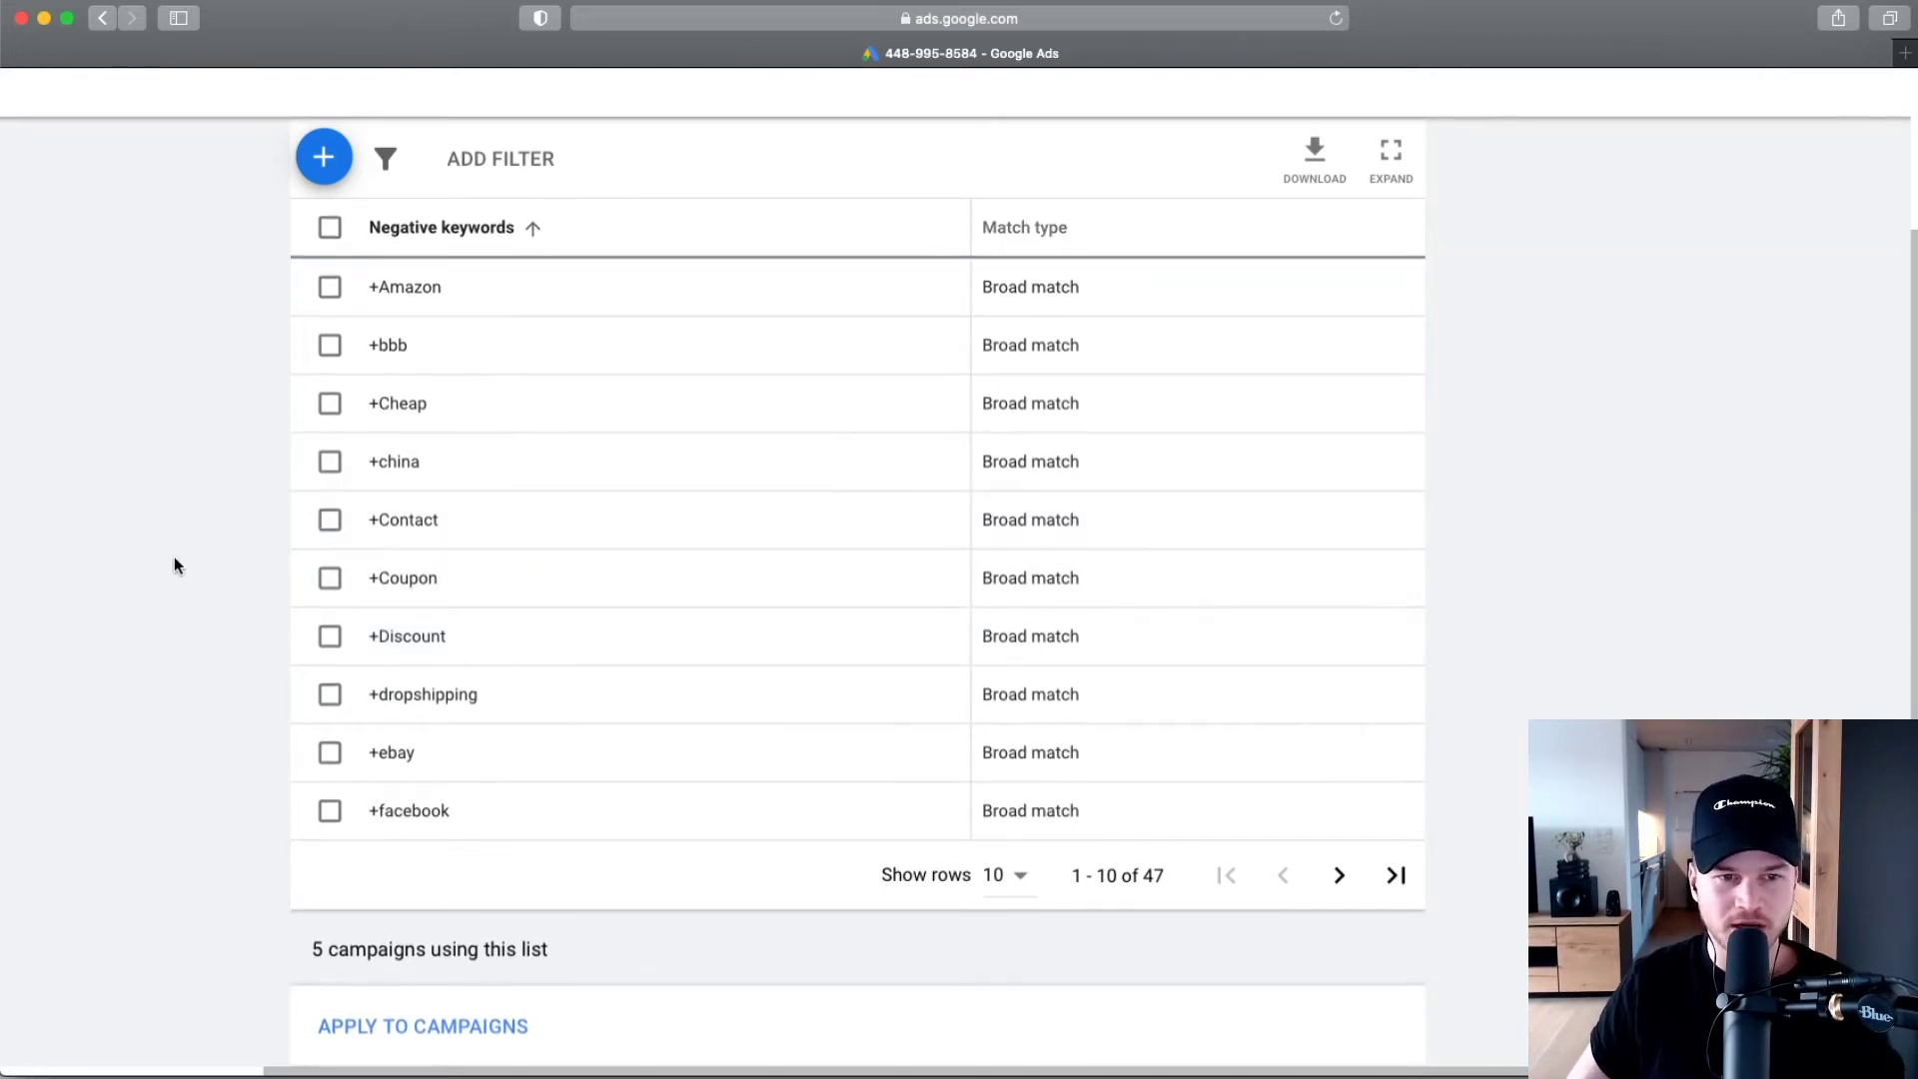
{"action": "scroll", "coordinate": [175, 563], "scroll_direction": "down", "scroll_amount": 1}
{"action": "scroll", "coordinate": [175, 561], "scroll_direction": "down", "scroll_amount": 3}
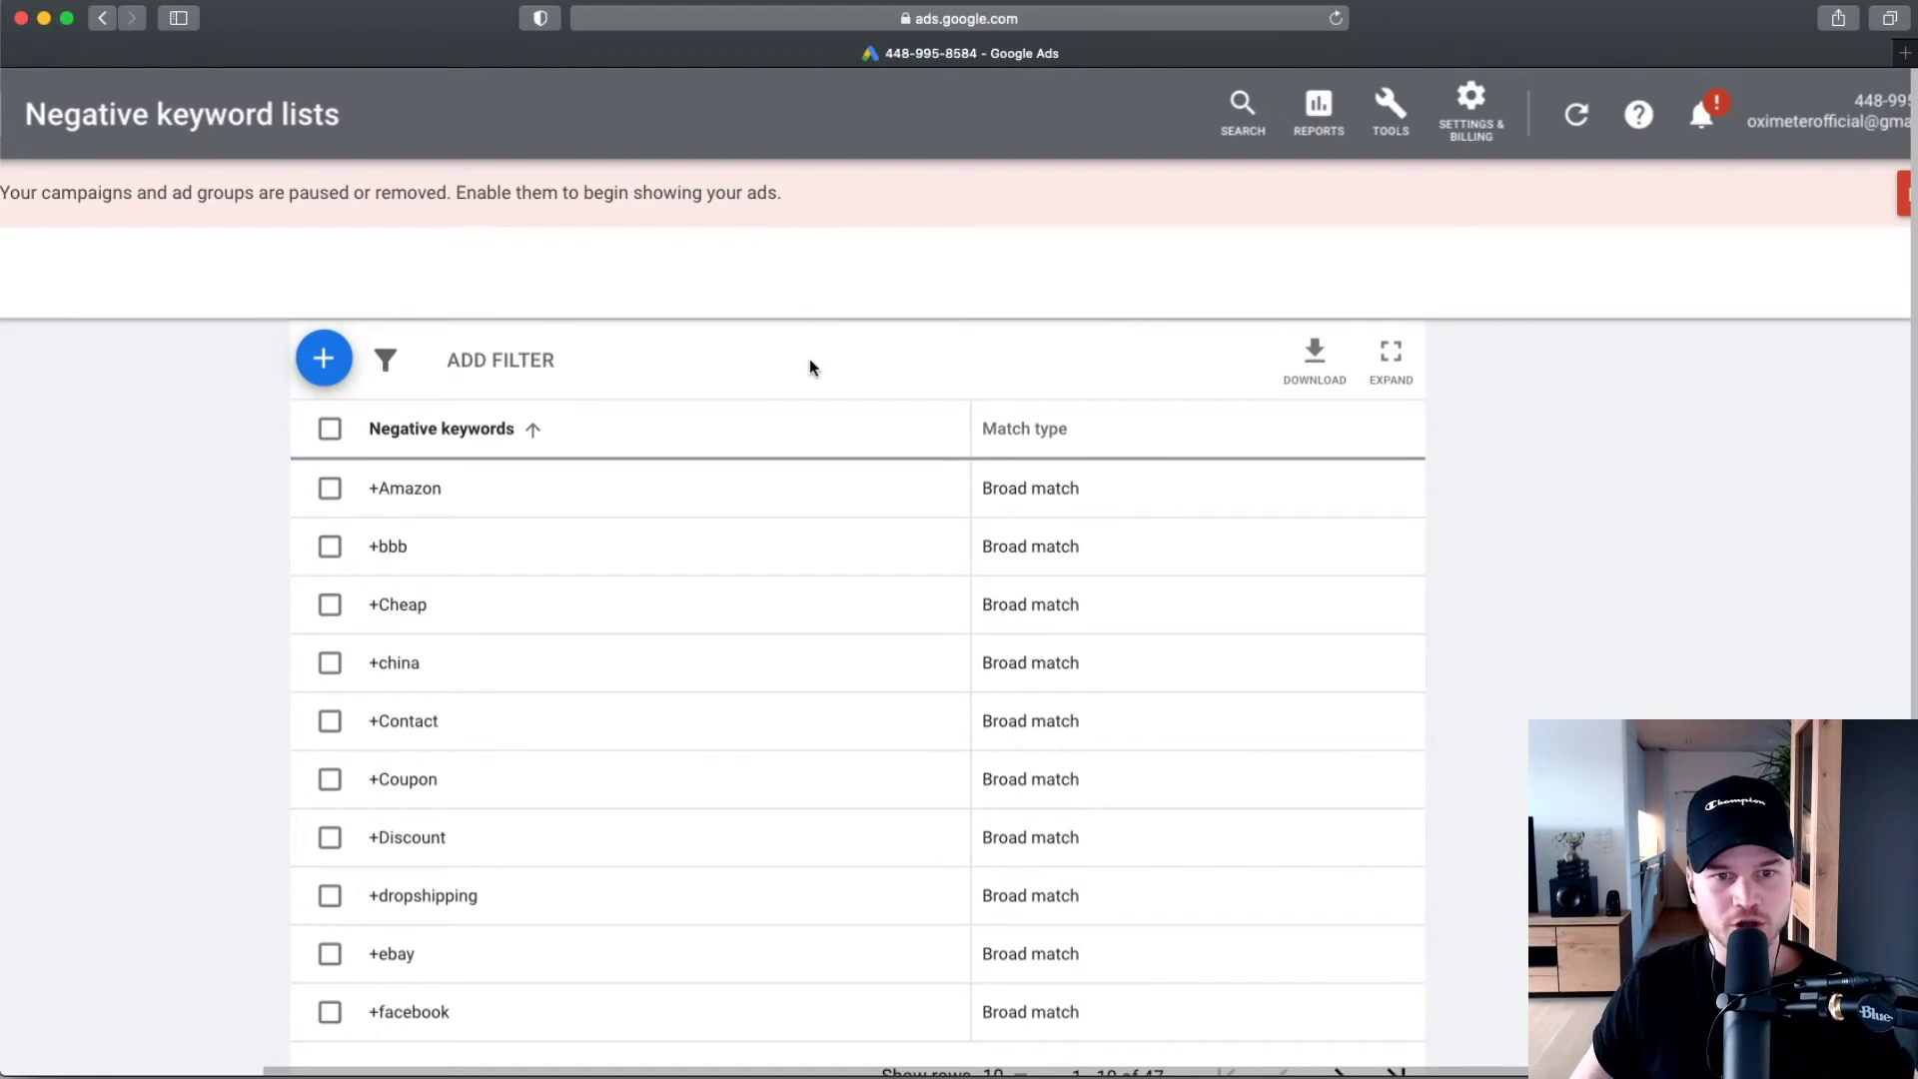
{"action": "scroll", "coordinate": [809, 357], "scroll_direction": "up", "scroll_amount": 3}
{"action": "scroll", "coordinate": [789, 396], "scroll_direction": "down", "scroll_amount": 5}
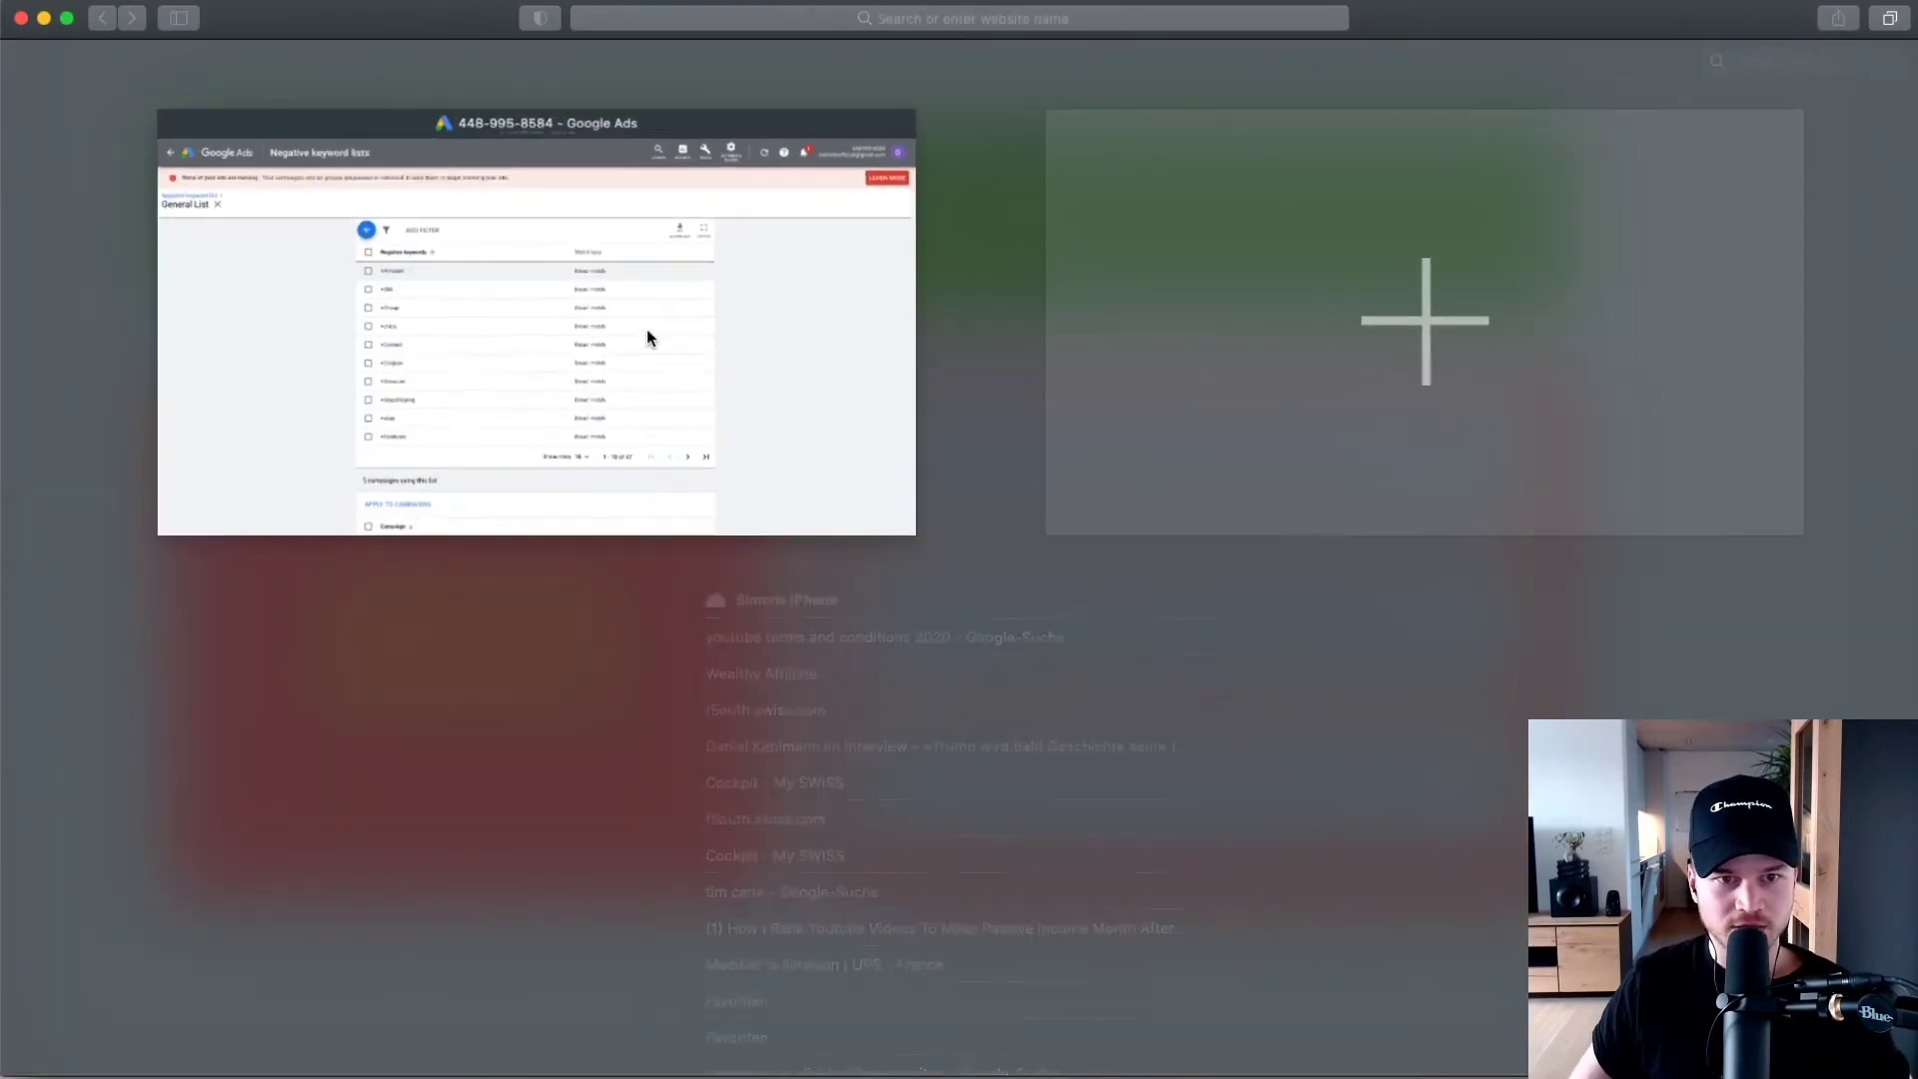
{"action": "left_click", "coordinate": [646, 328]}
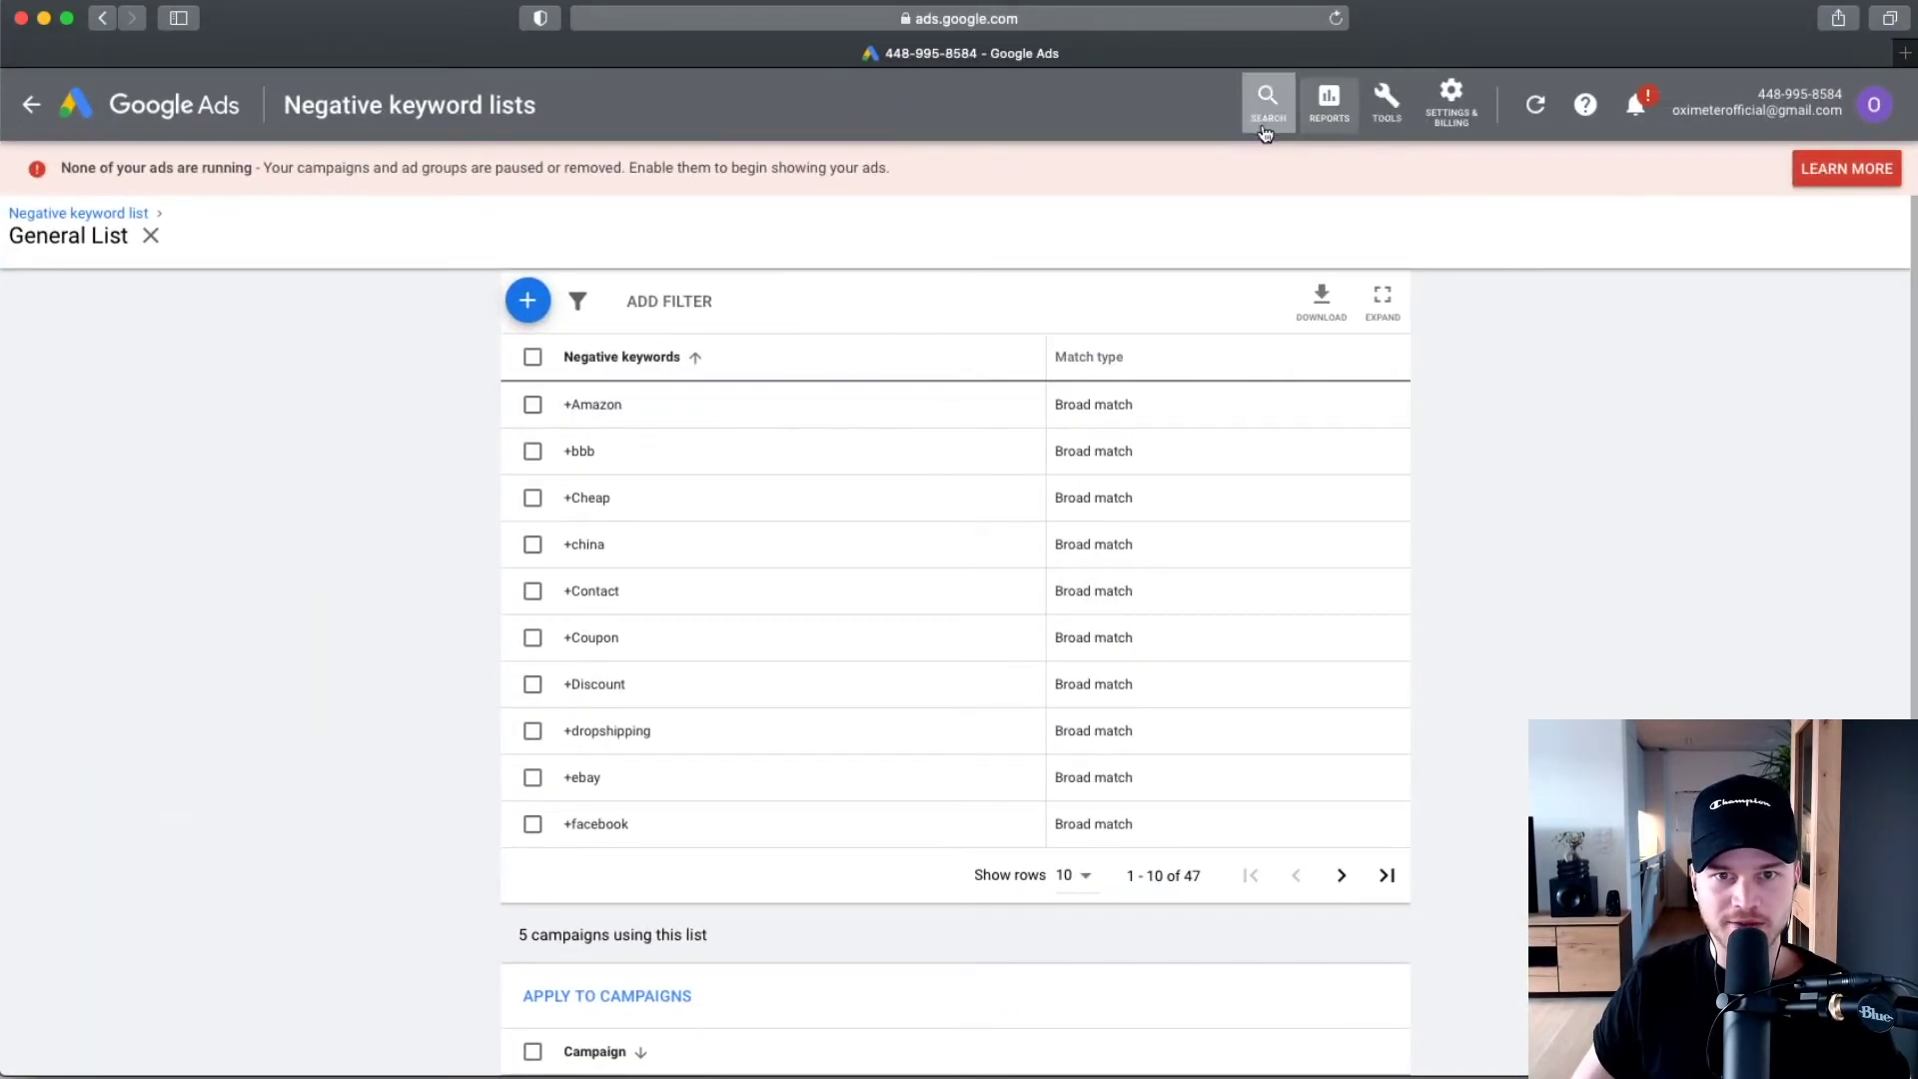
Return to the Negative keyword lists page via Tools, after a brief detour to Keyword Planner.
{"action": "left_click", "coordinate": [1382, 107]}
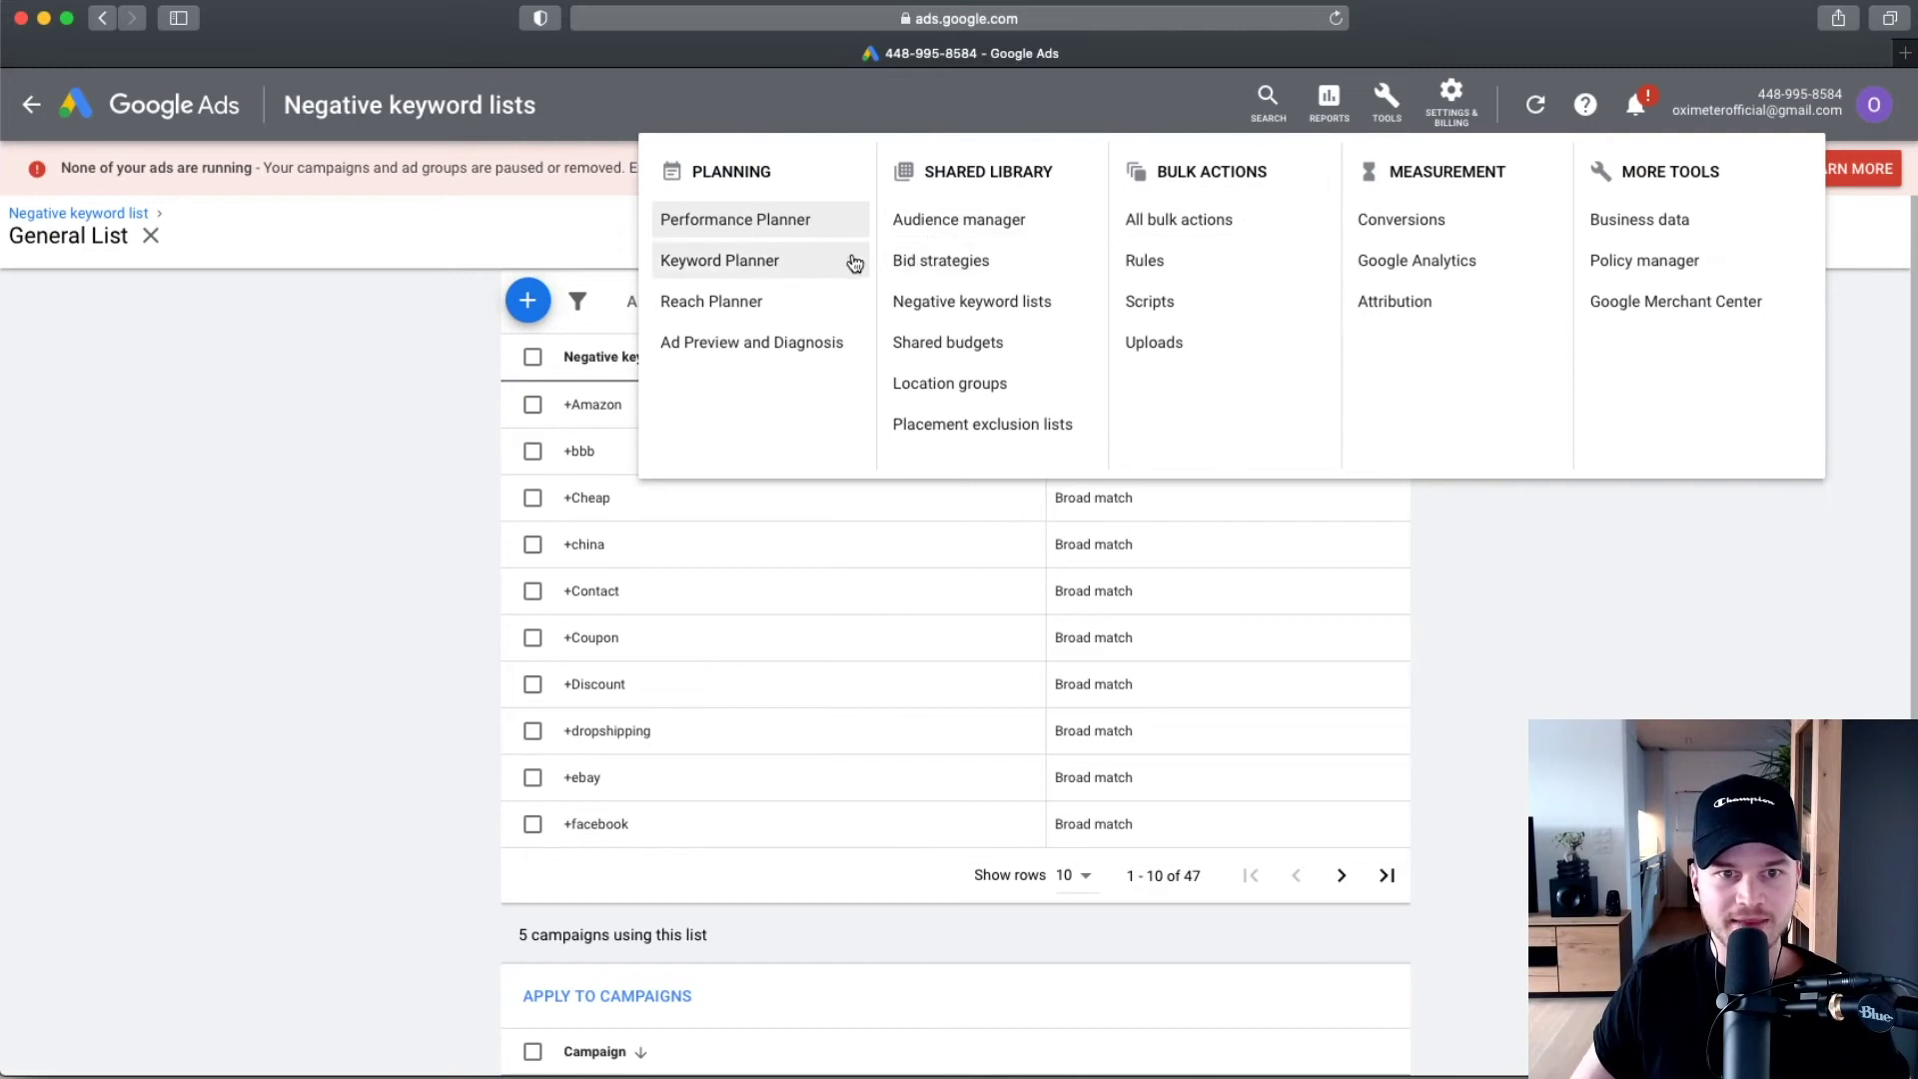
{"action": "left_click", "coordinate": [794, 260]}
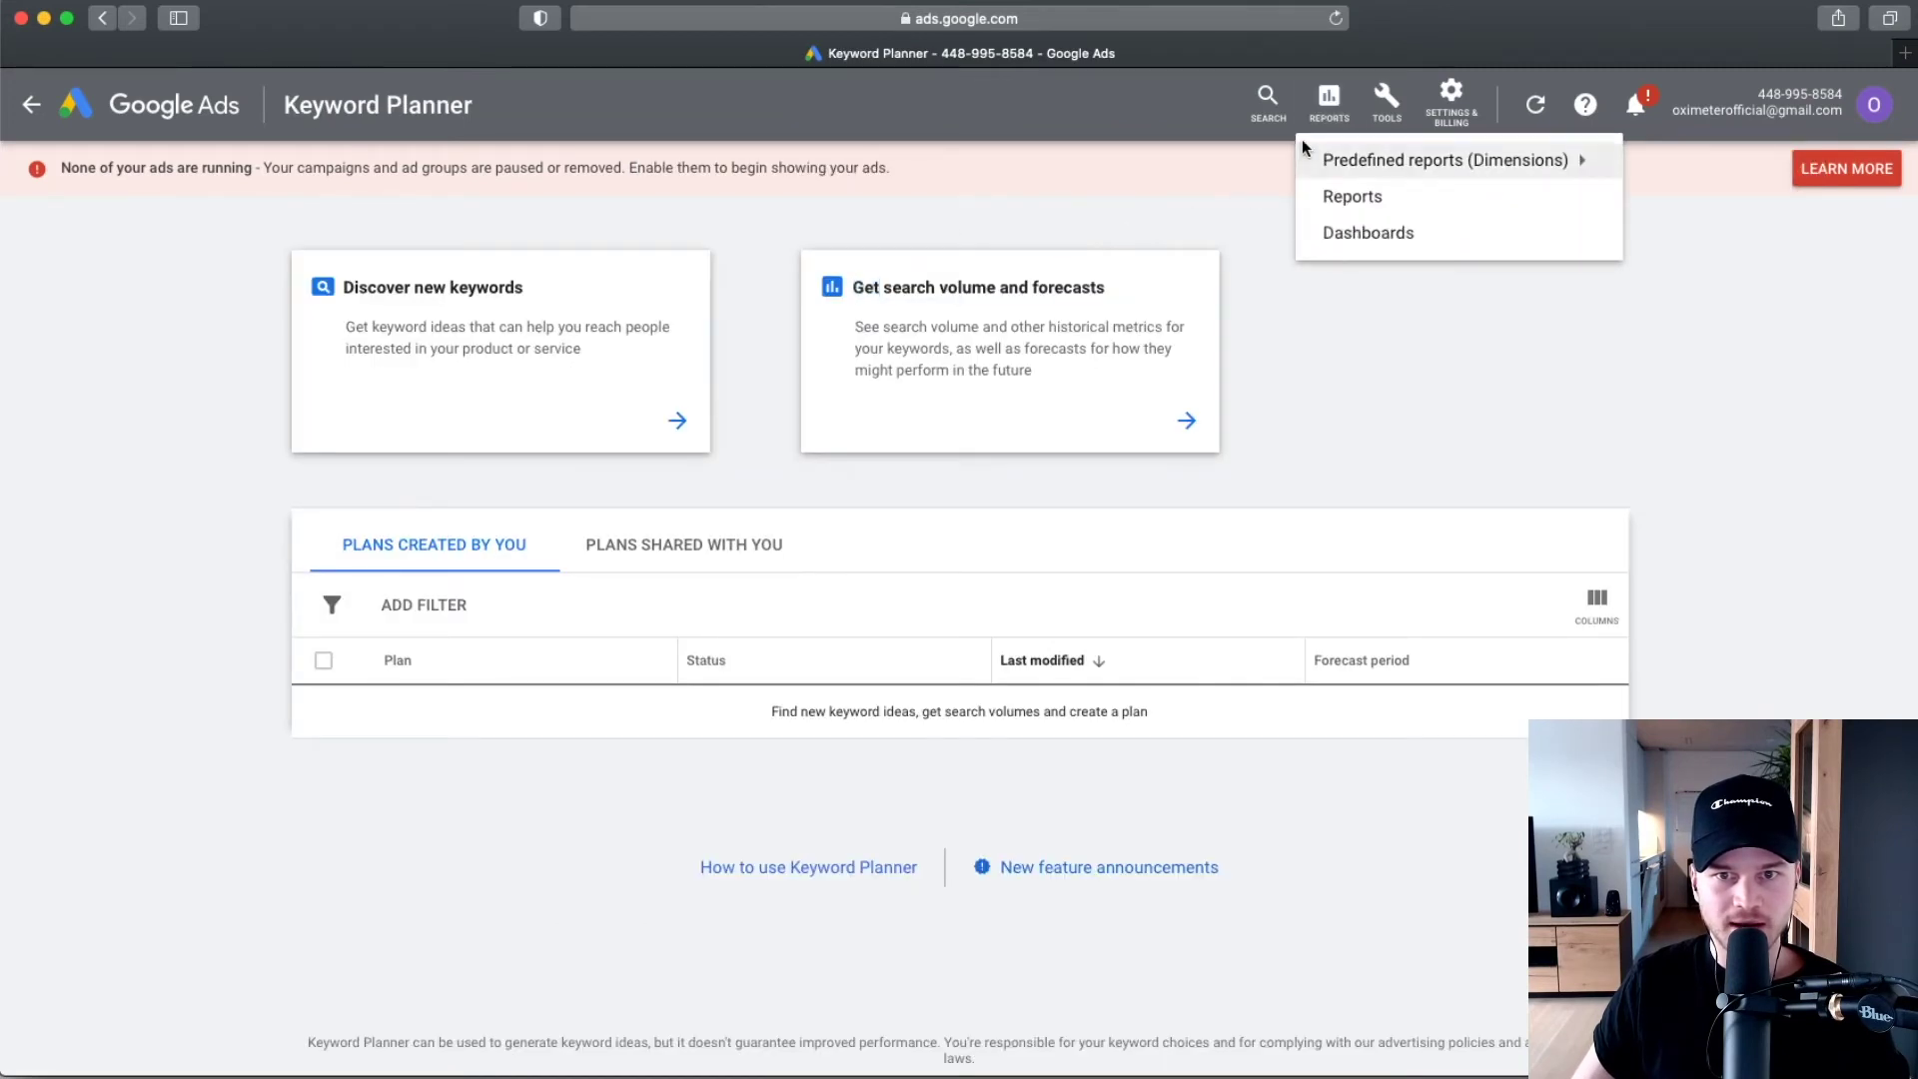
{"action": "left_click", "coordinate": [1396, 104]}
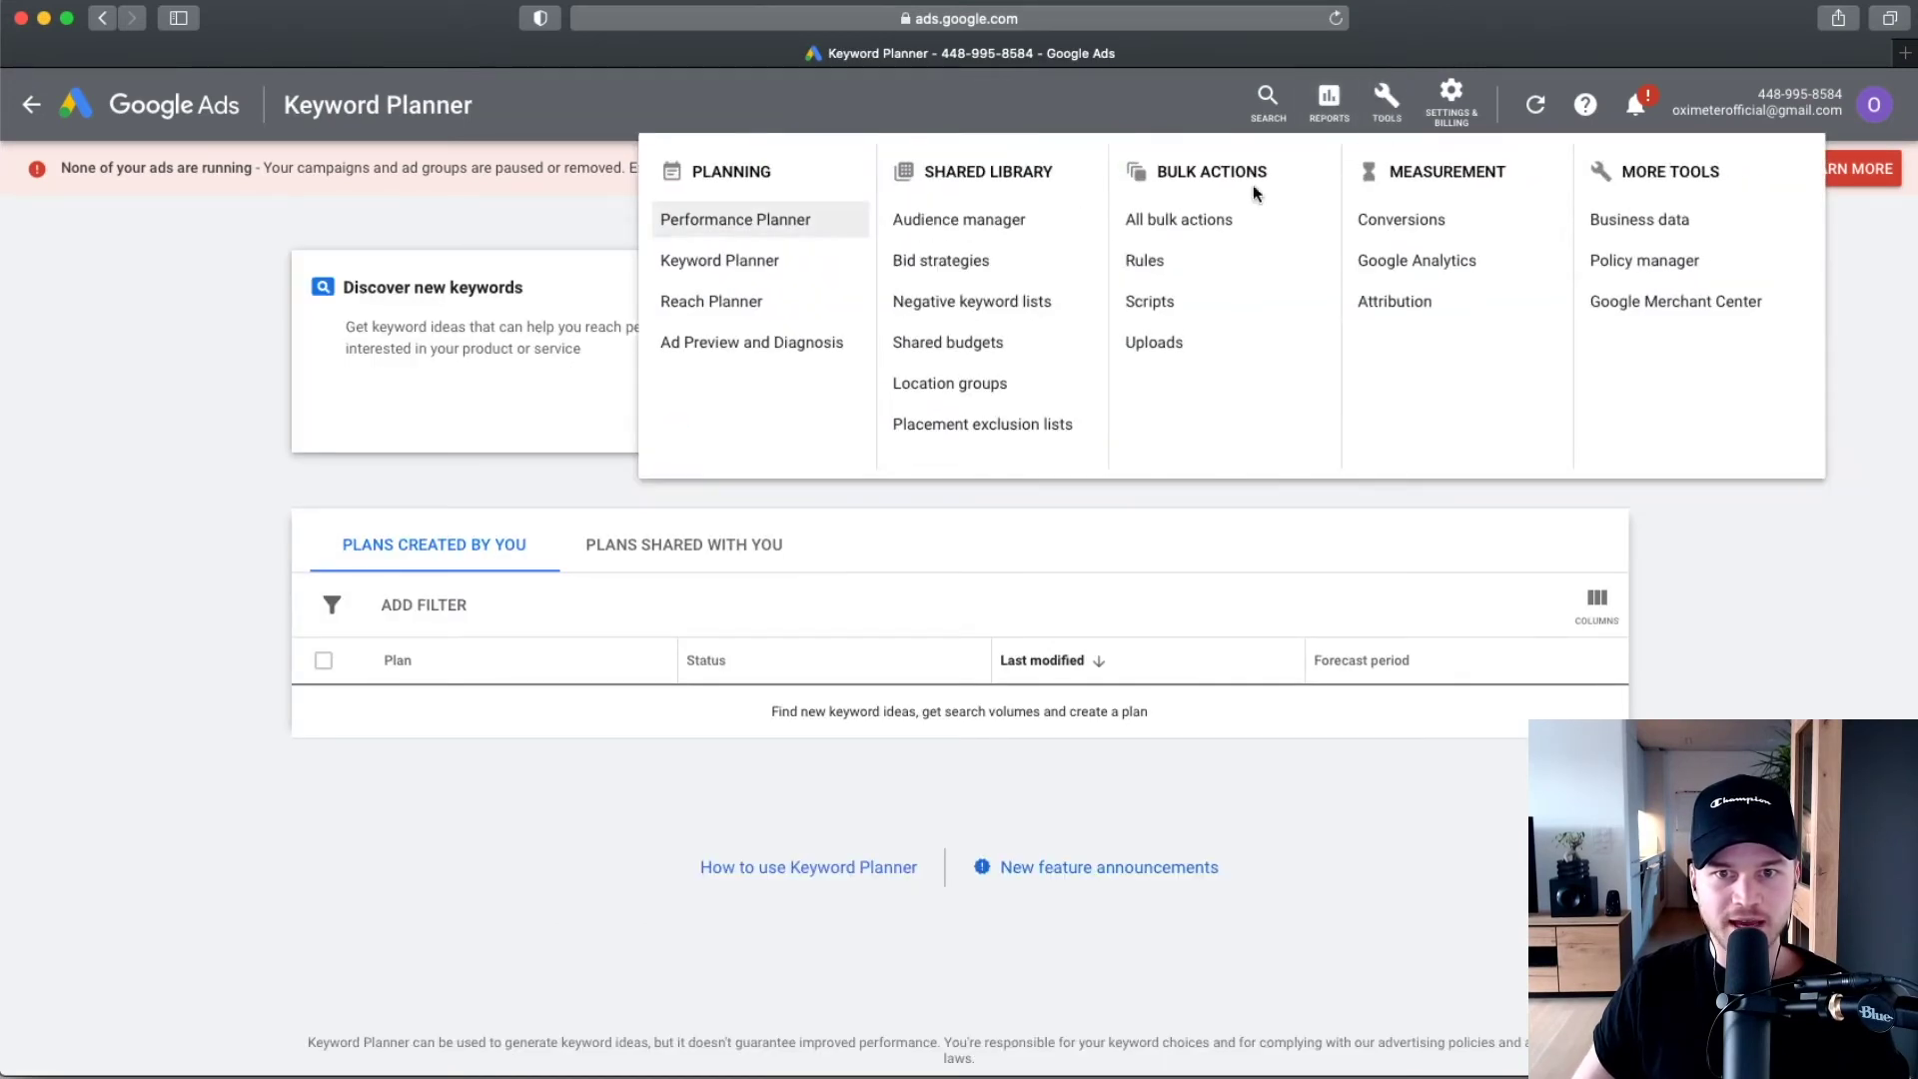
{"action": "left_click", "coordinate": [978, 304]}
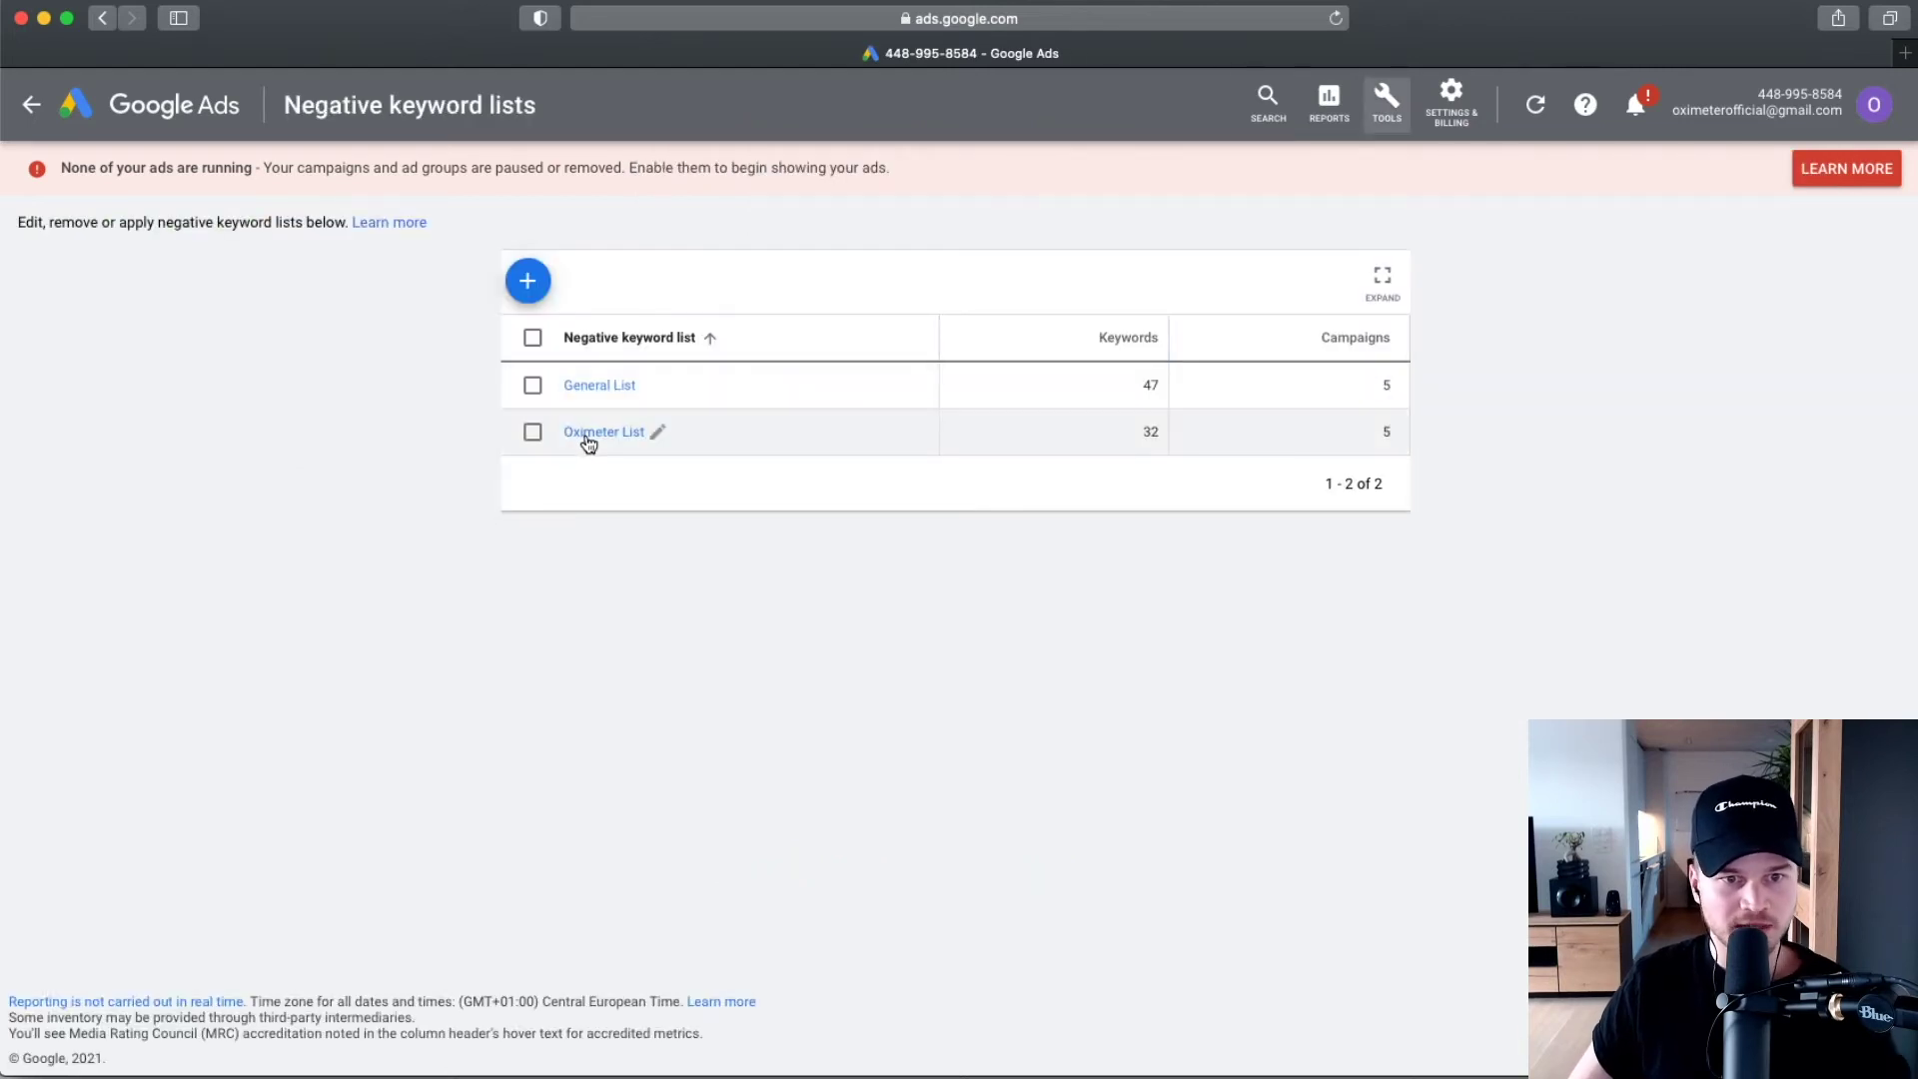
{"action": "scroll", "coordinate": [589, 444], "scroll_direction": "up", "scroll_amount": 5}
{"action": "scroll", "coordinate": [593, 448], "scroll_direction": "up", "scroll_amount": 2}
Open Oximeter List and scroll its 32 negative keywords such as +blutooth, +cms50f and +contec.
{"action": "left_click", "coordinate": [596, 441]}
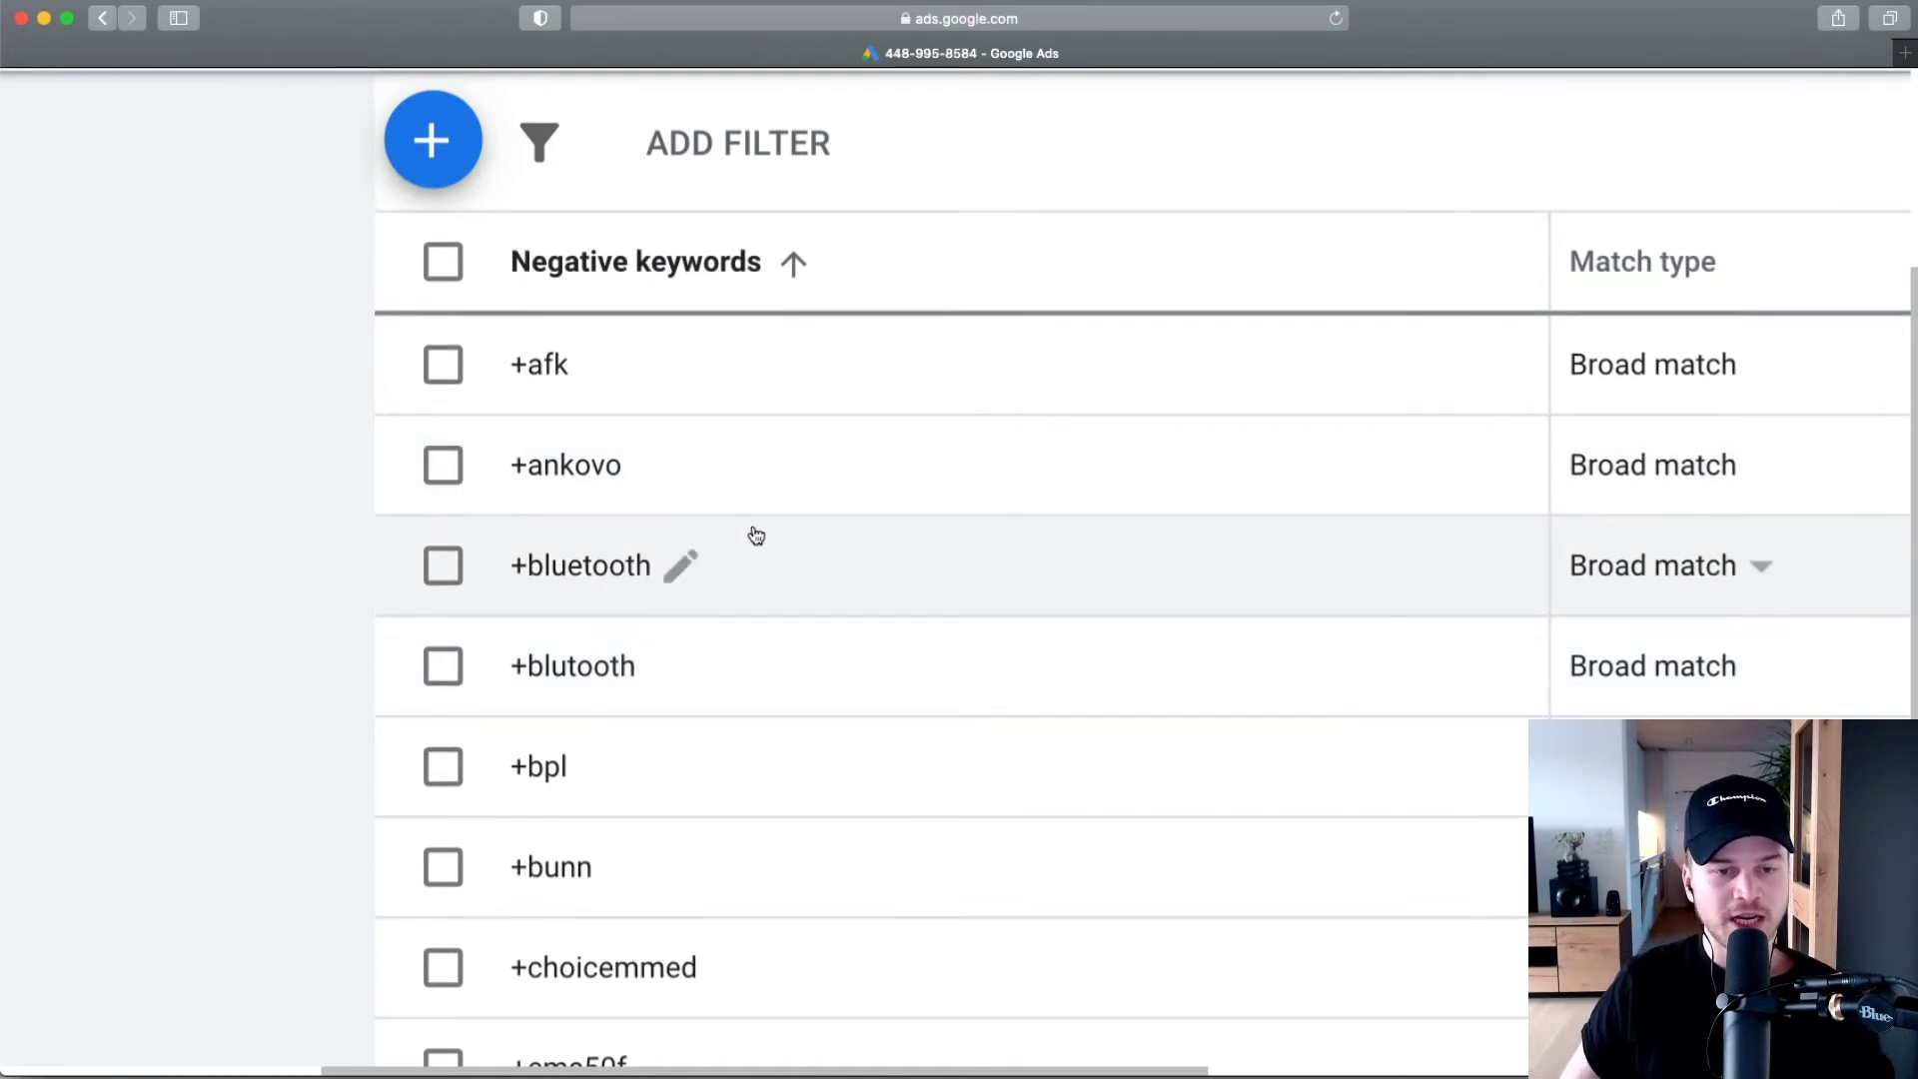
{"action": "scroll", "coordinate": [637, 567], "scroll_direction": "up", "scroll_amount": 1}
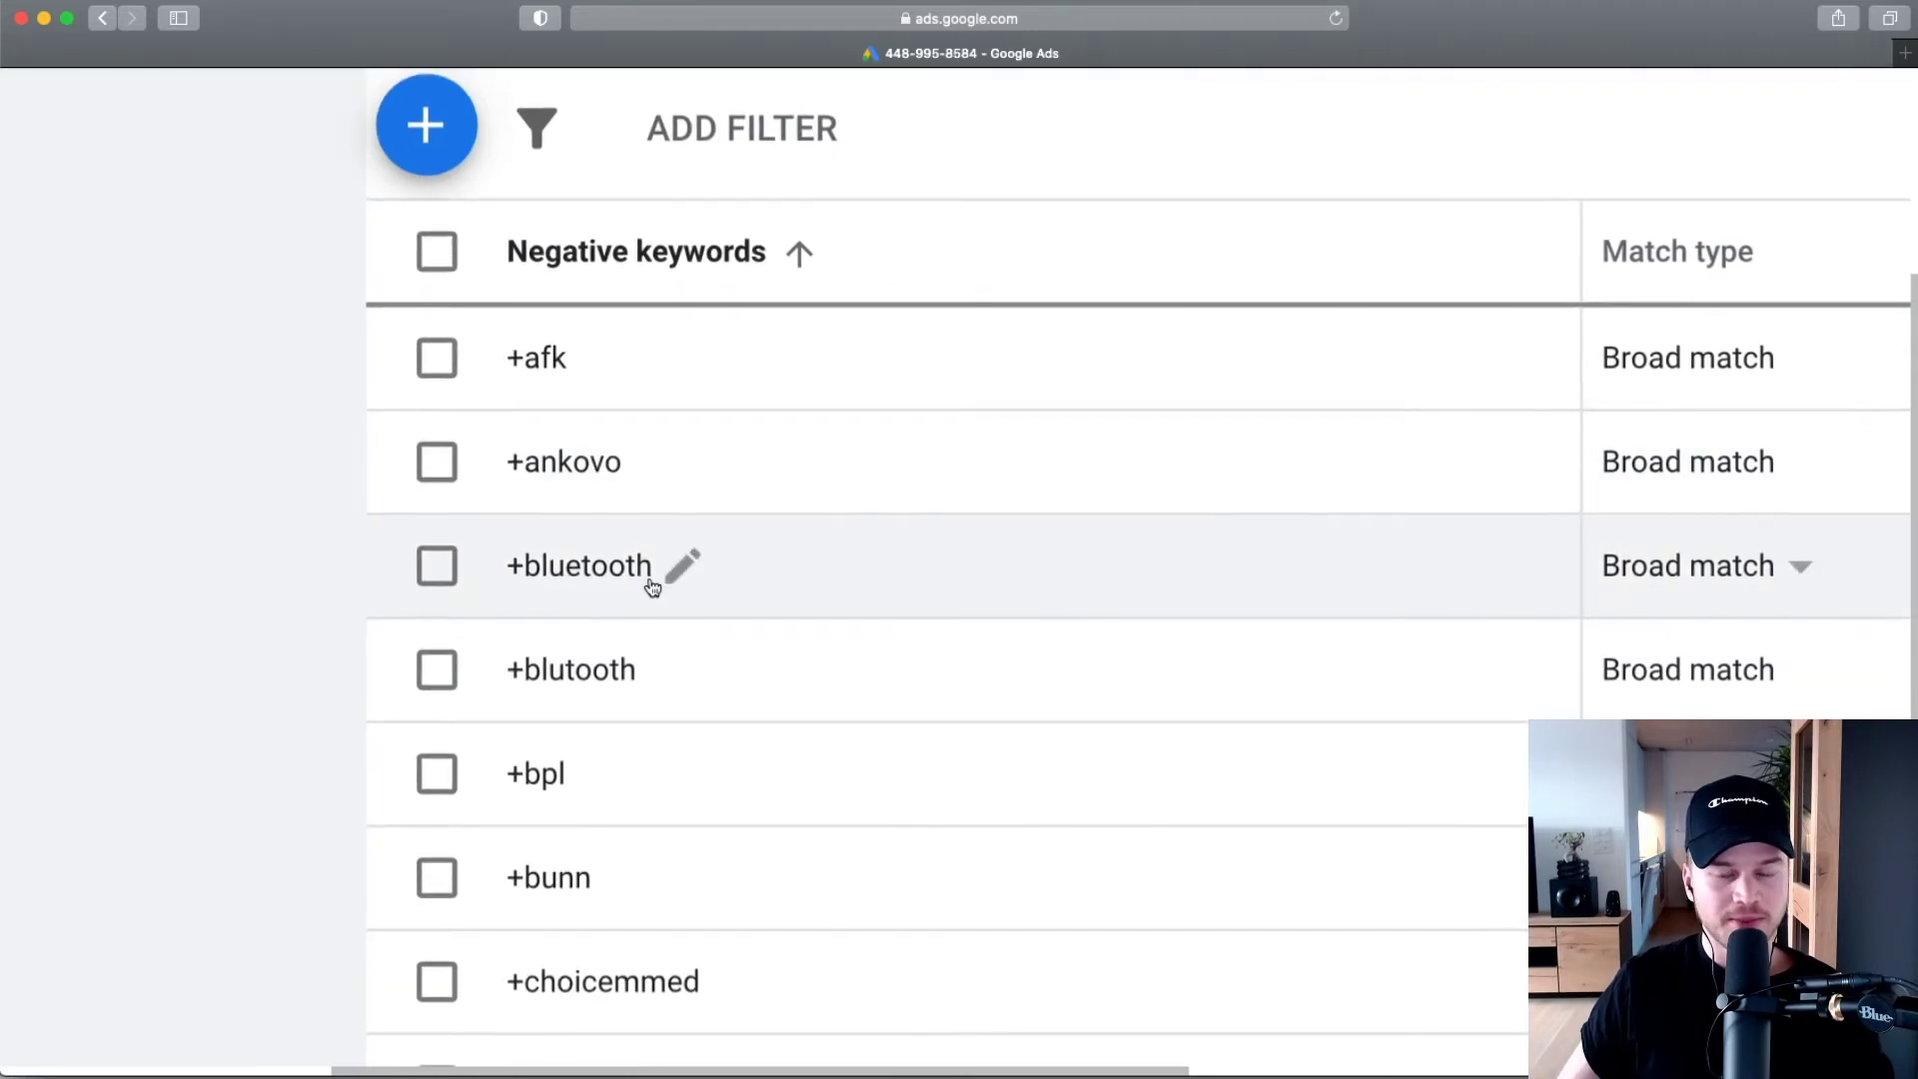
{"action": "scroll", "coordinate": [651, 588], "scroll_direction": "down", "scroll_amount": 5}
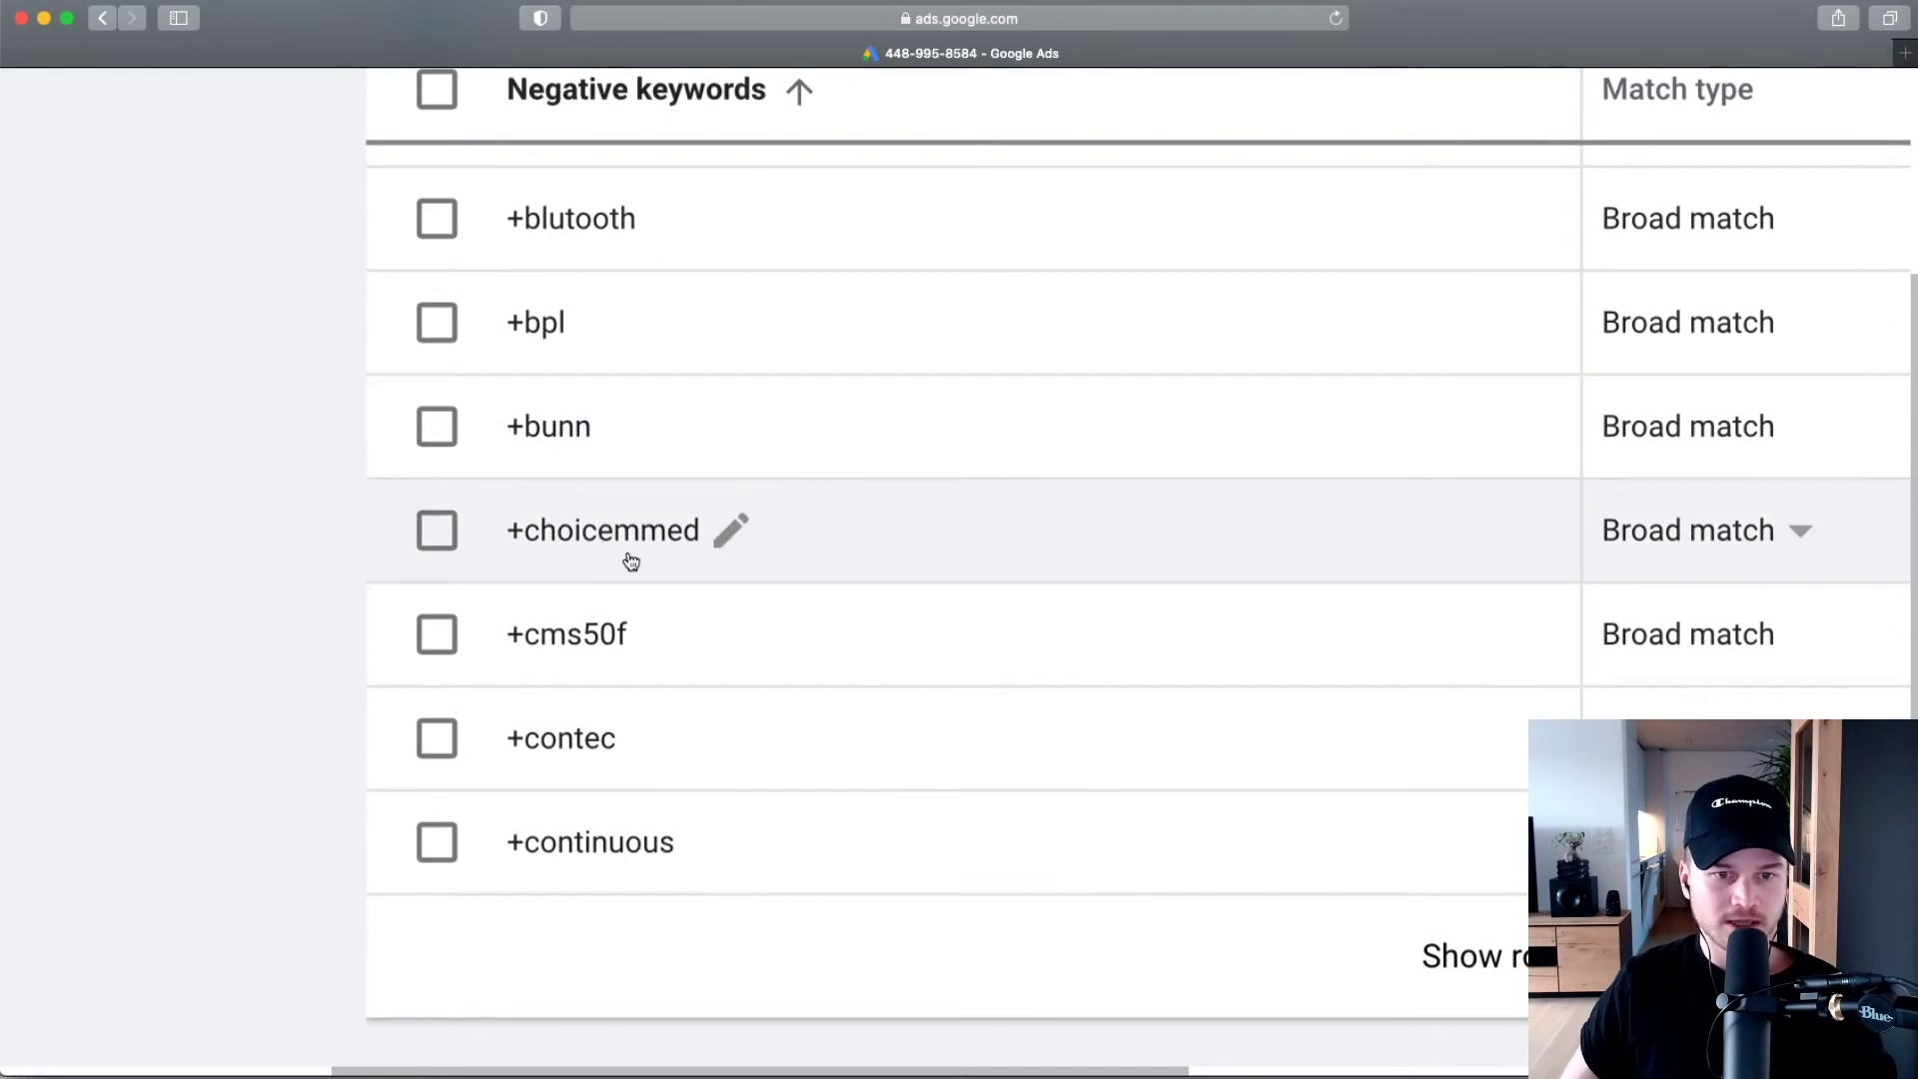
{"action": "scroll", "coordinate": [630, 599], "scroll_direction": "down", "scroll_amount": 1}
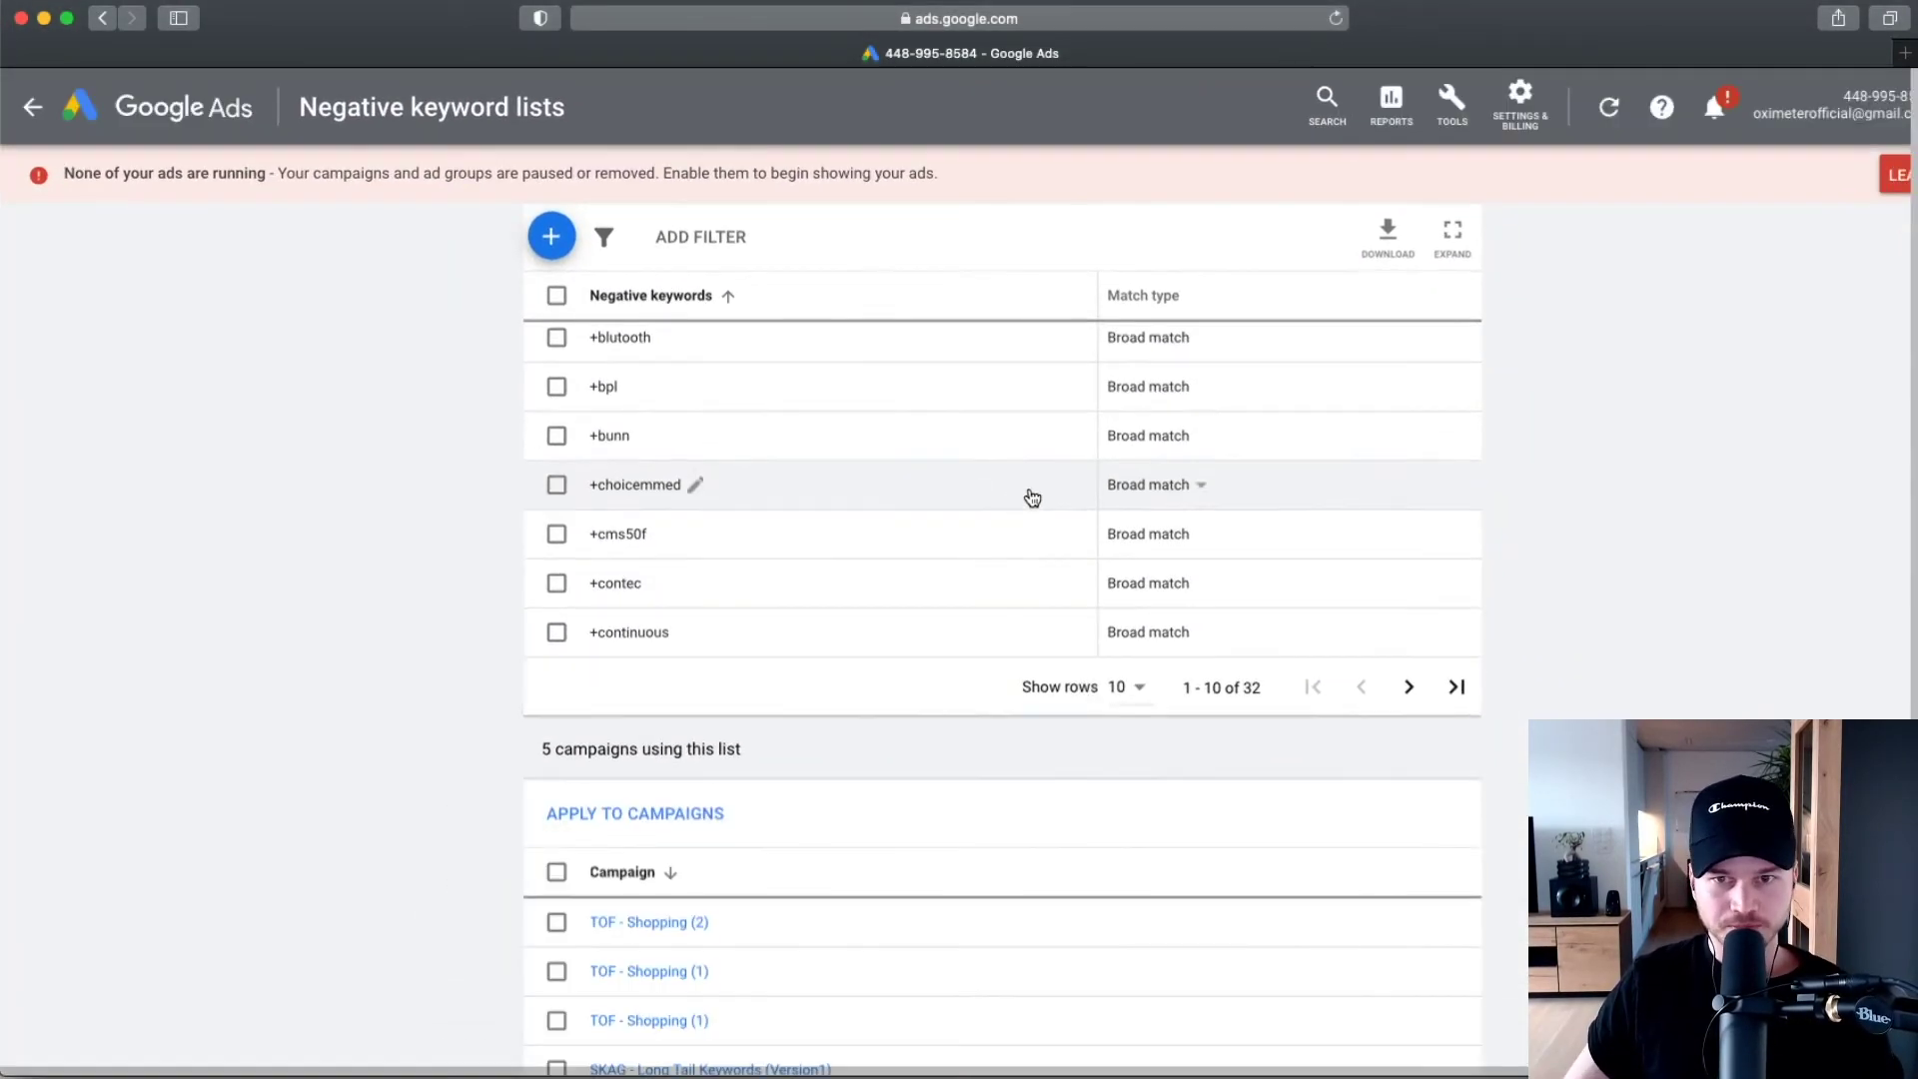
Open Keywords > Search Terms for SKAG - Long Tail Keywords (Version1), led by 'oximeter' with 101 clicks.
{"action": "left_click", "coordinate": [243, 122]}
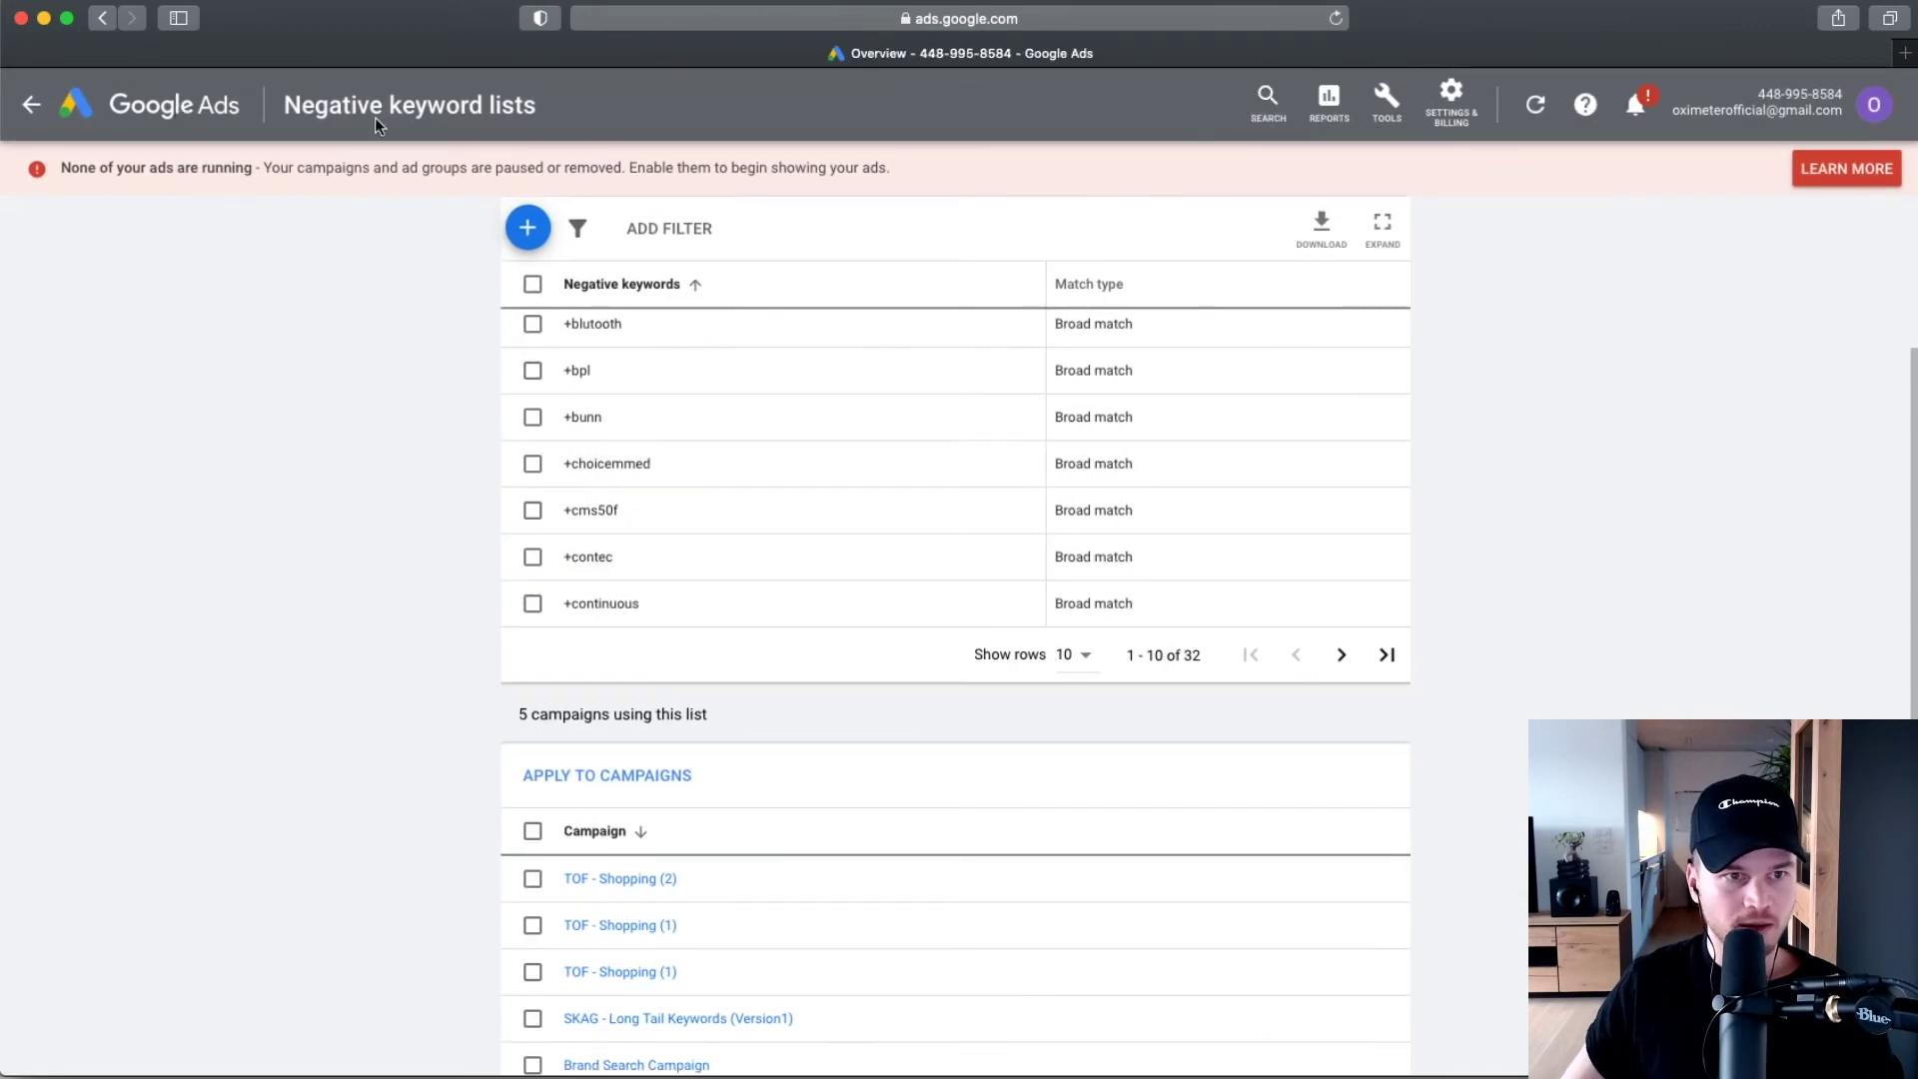
{"action": "left_click", "coordinate": [184, 429]}
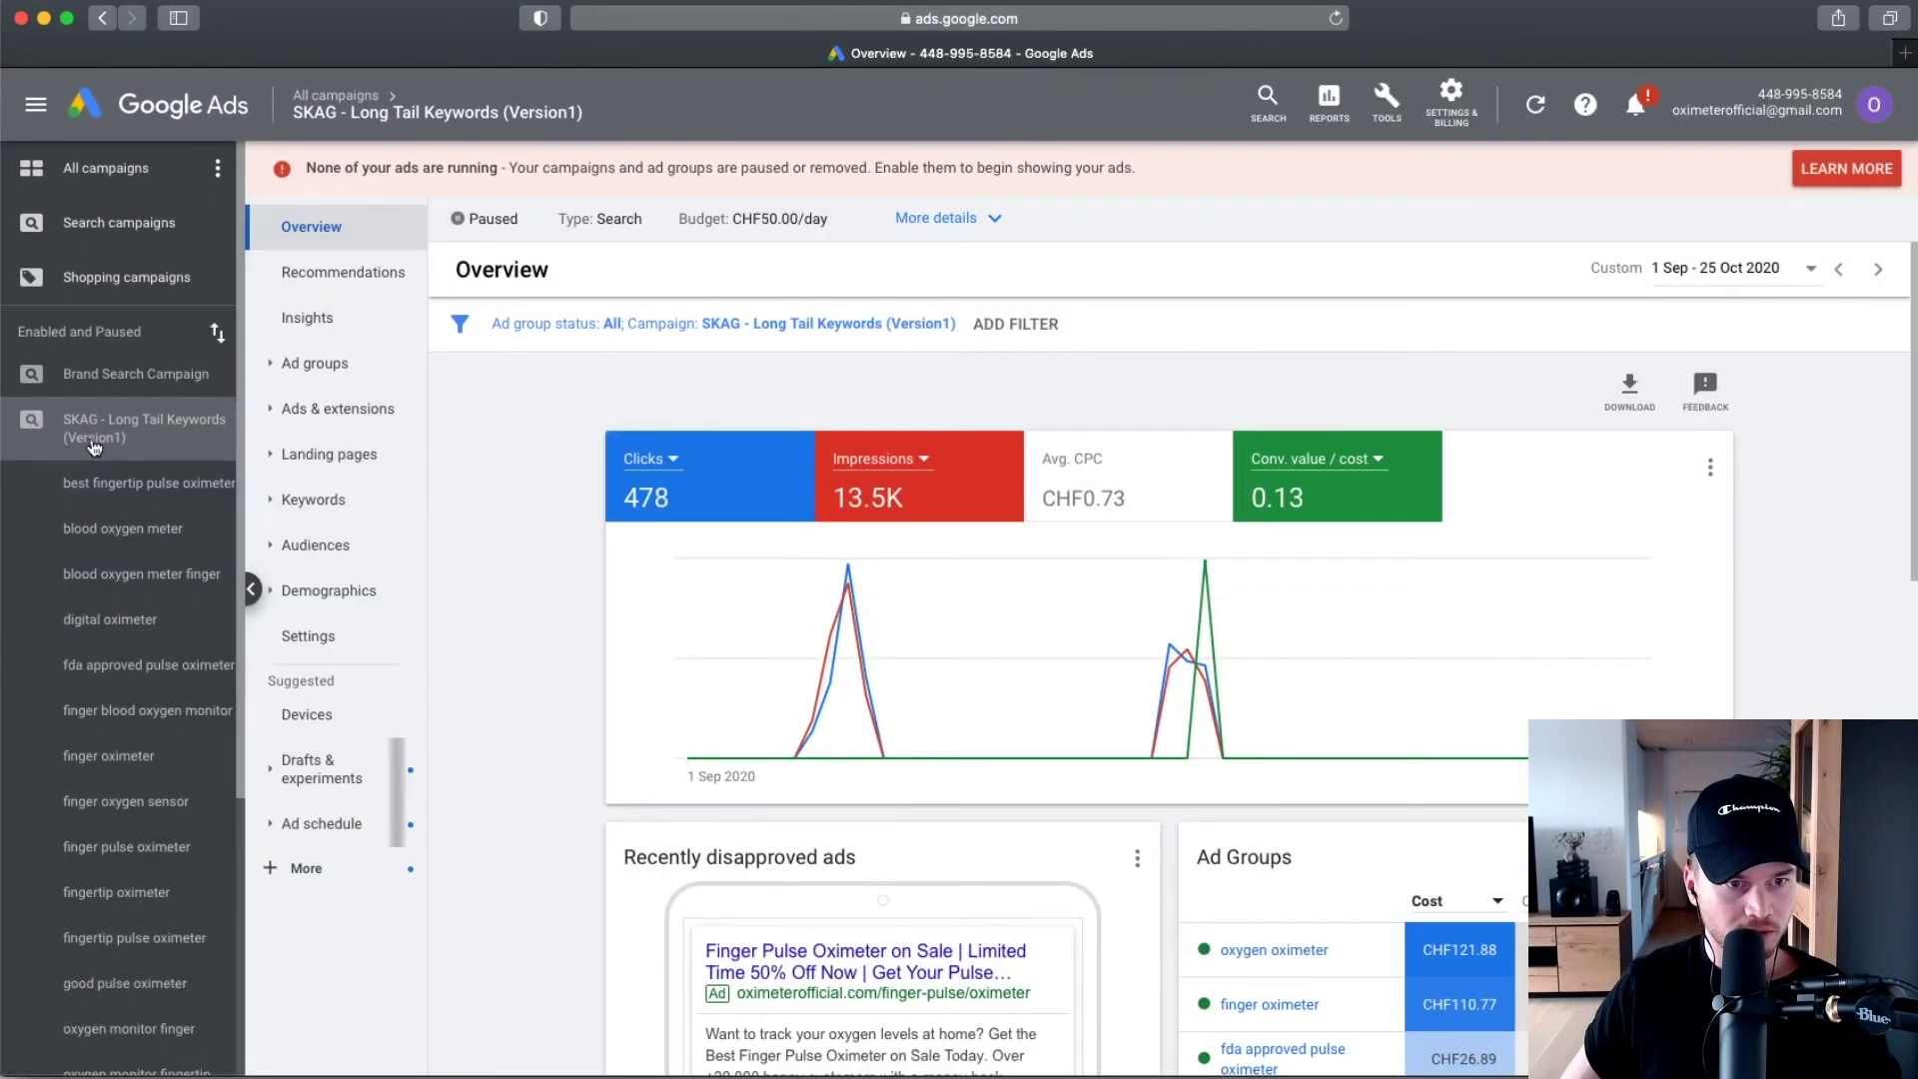
{"action": "left_click", "coordinate": [342, 499]}
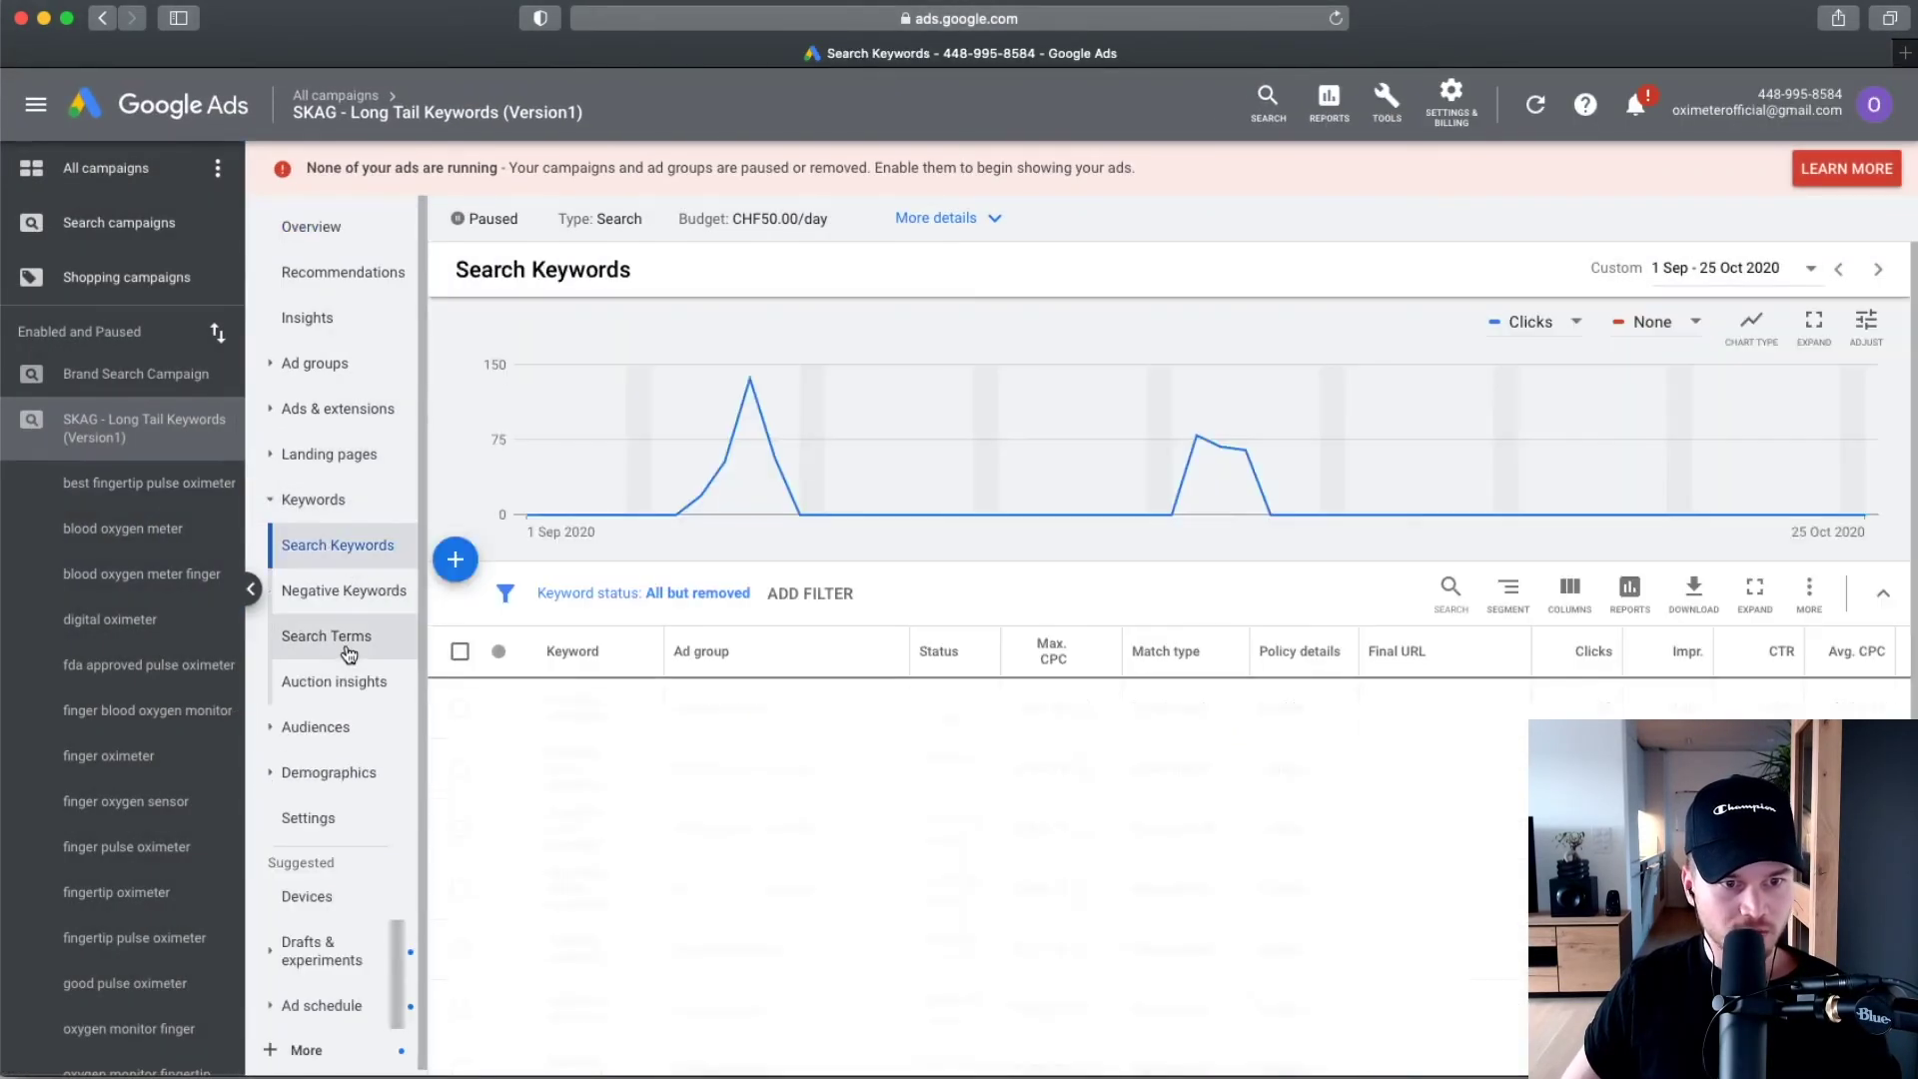
{"action": "left_click", "coordinate": [347, 649]}
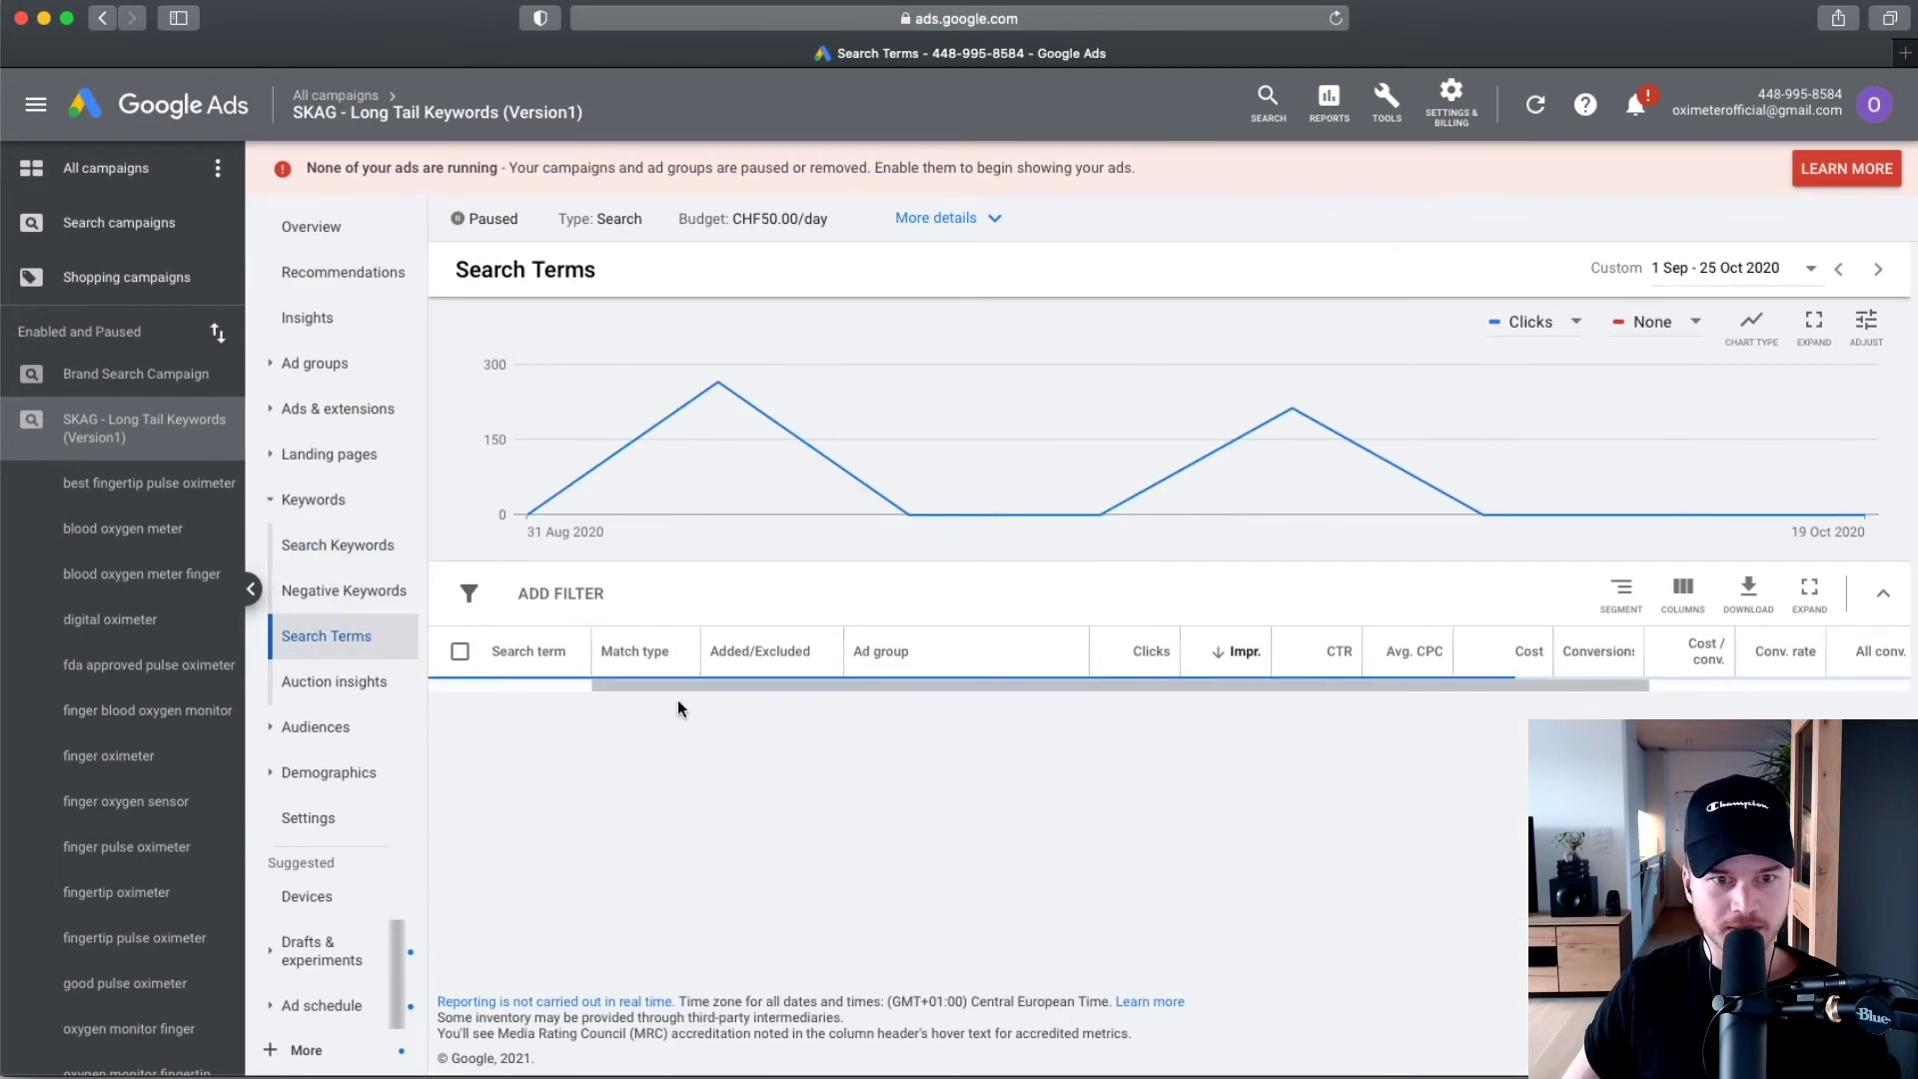
{"action": "scroll", "coordinate": [717, 683], "scroll_direction": "down", "scroll_amount": 3}
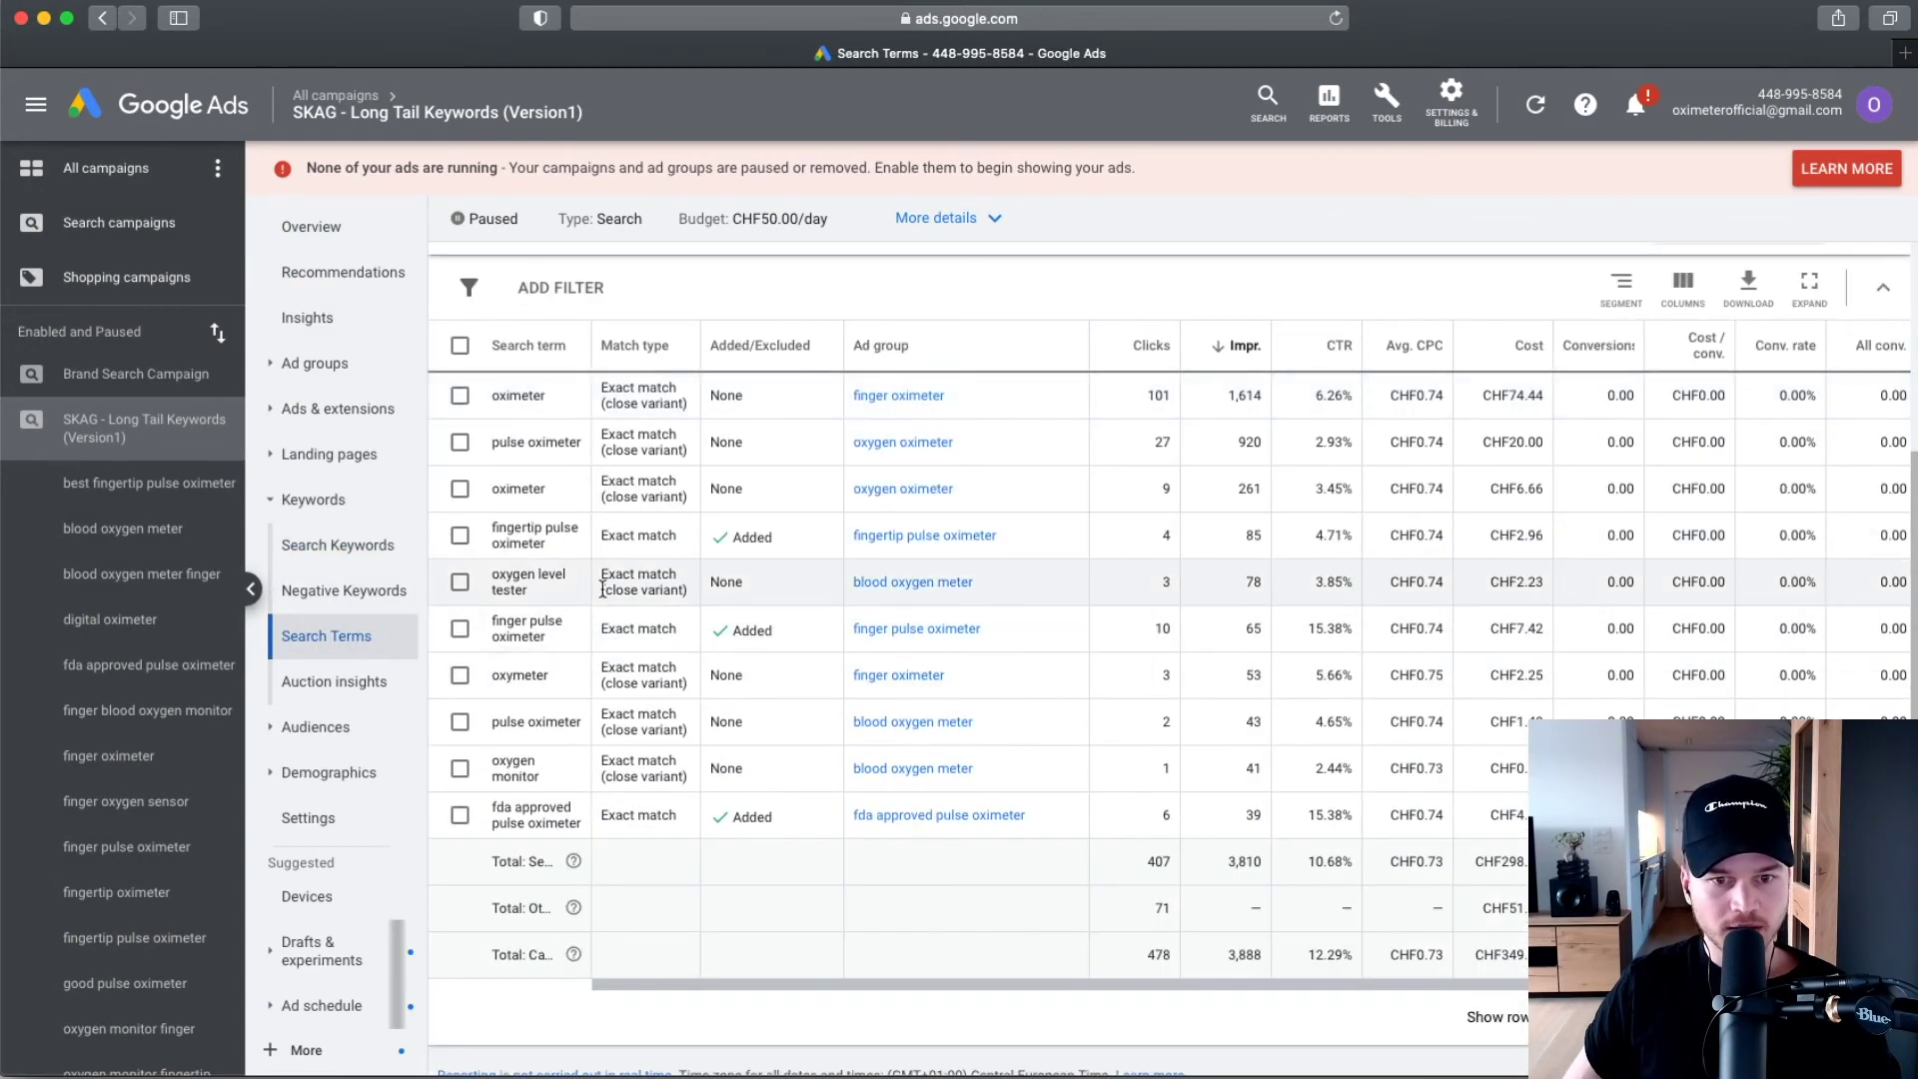
{"action": "scroll", "coordinate": [602, 590], "scroll_direction": "up", "scroll_amount": 1}
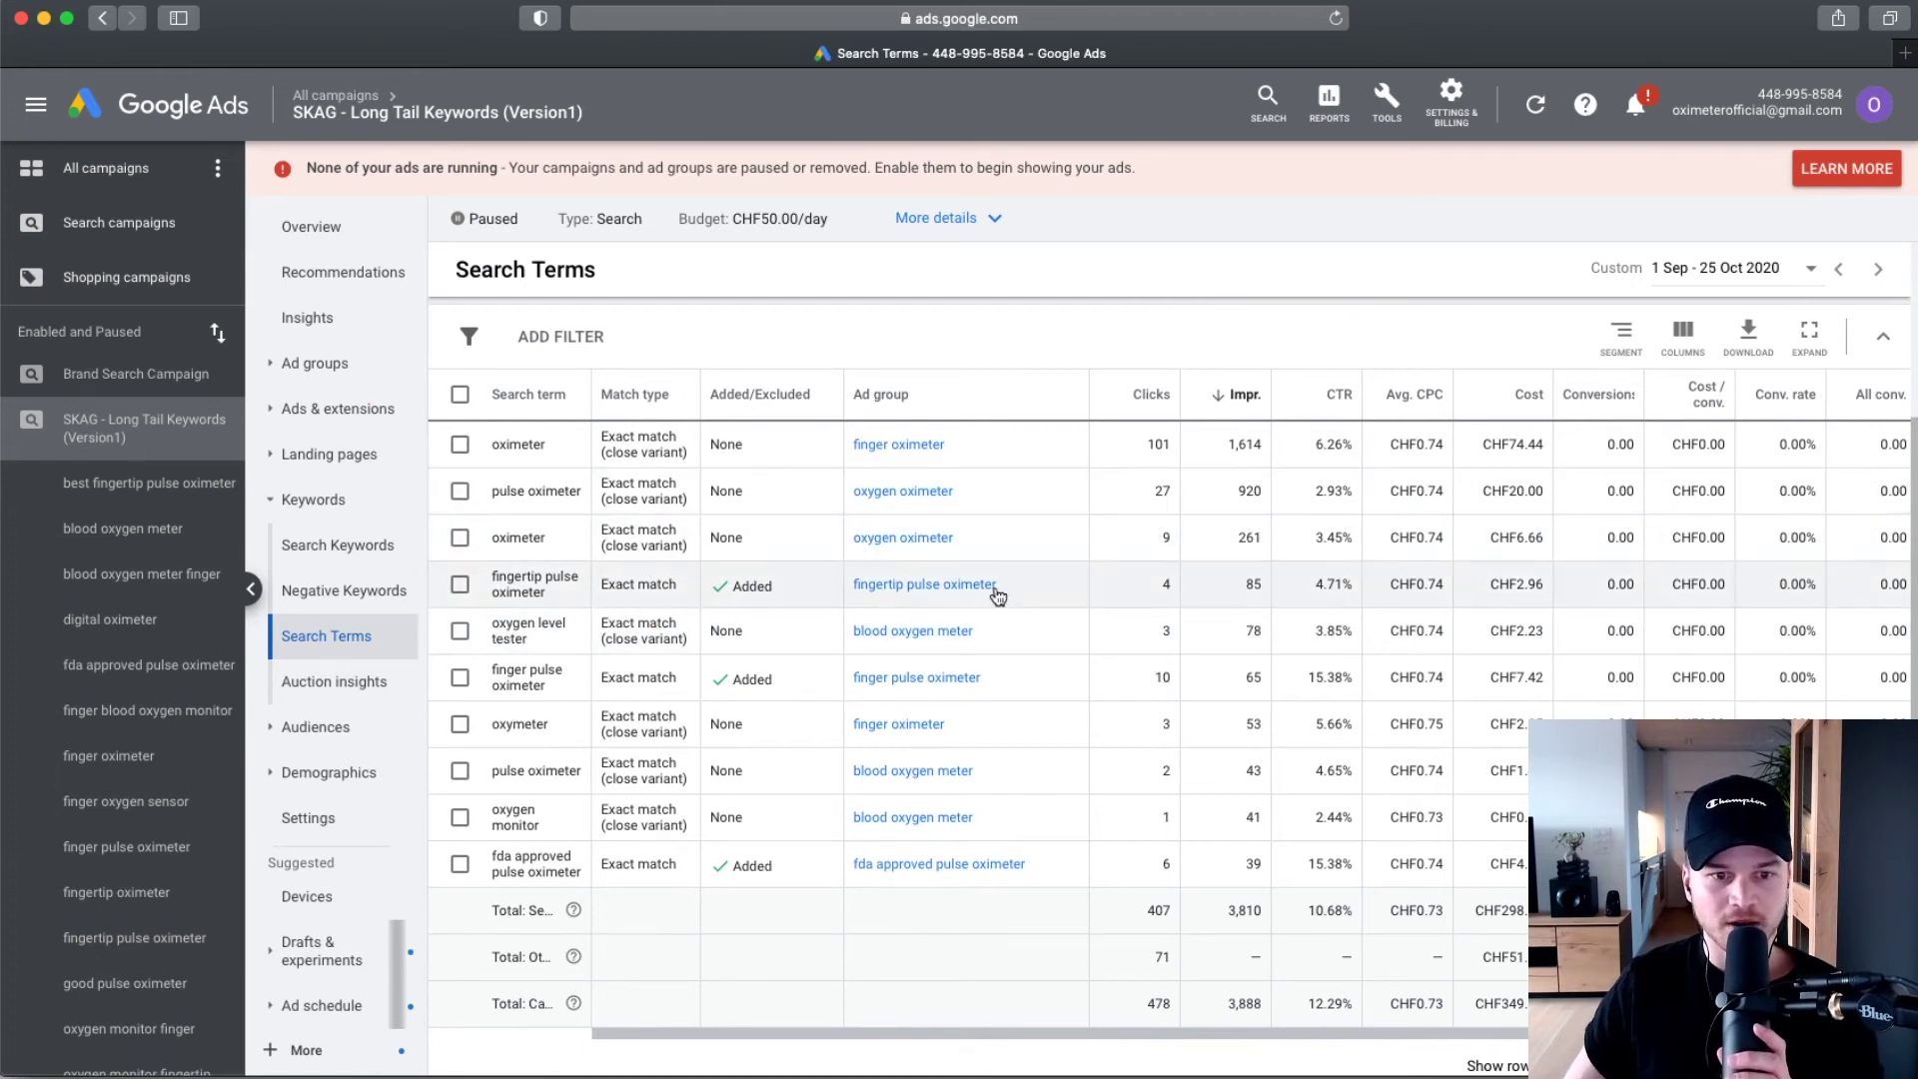
{"action": "scroll", "coordinate": [1029, 650], "scroll_direction": "up", "scroll_amount": 1}
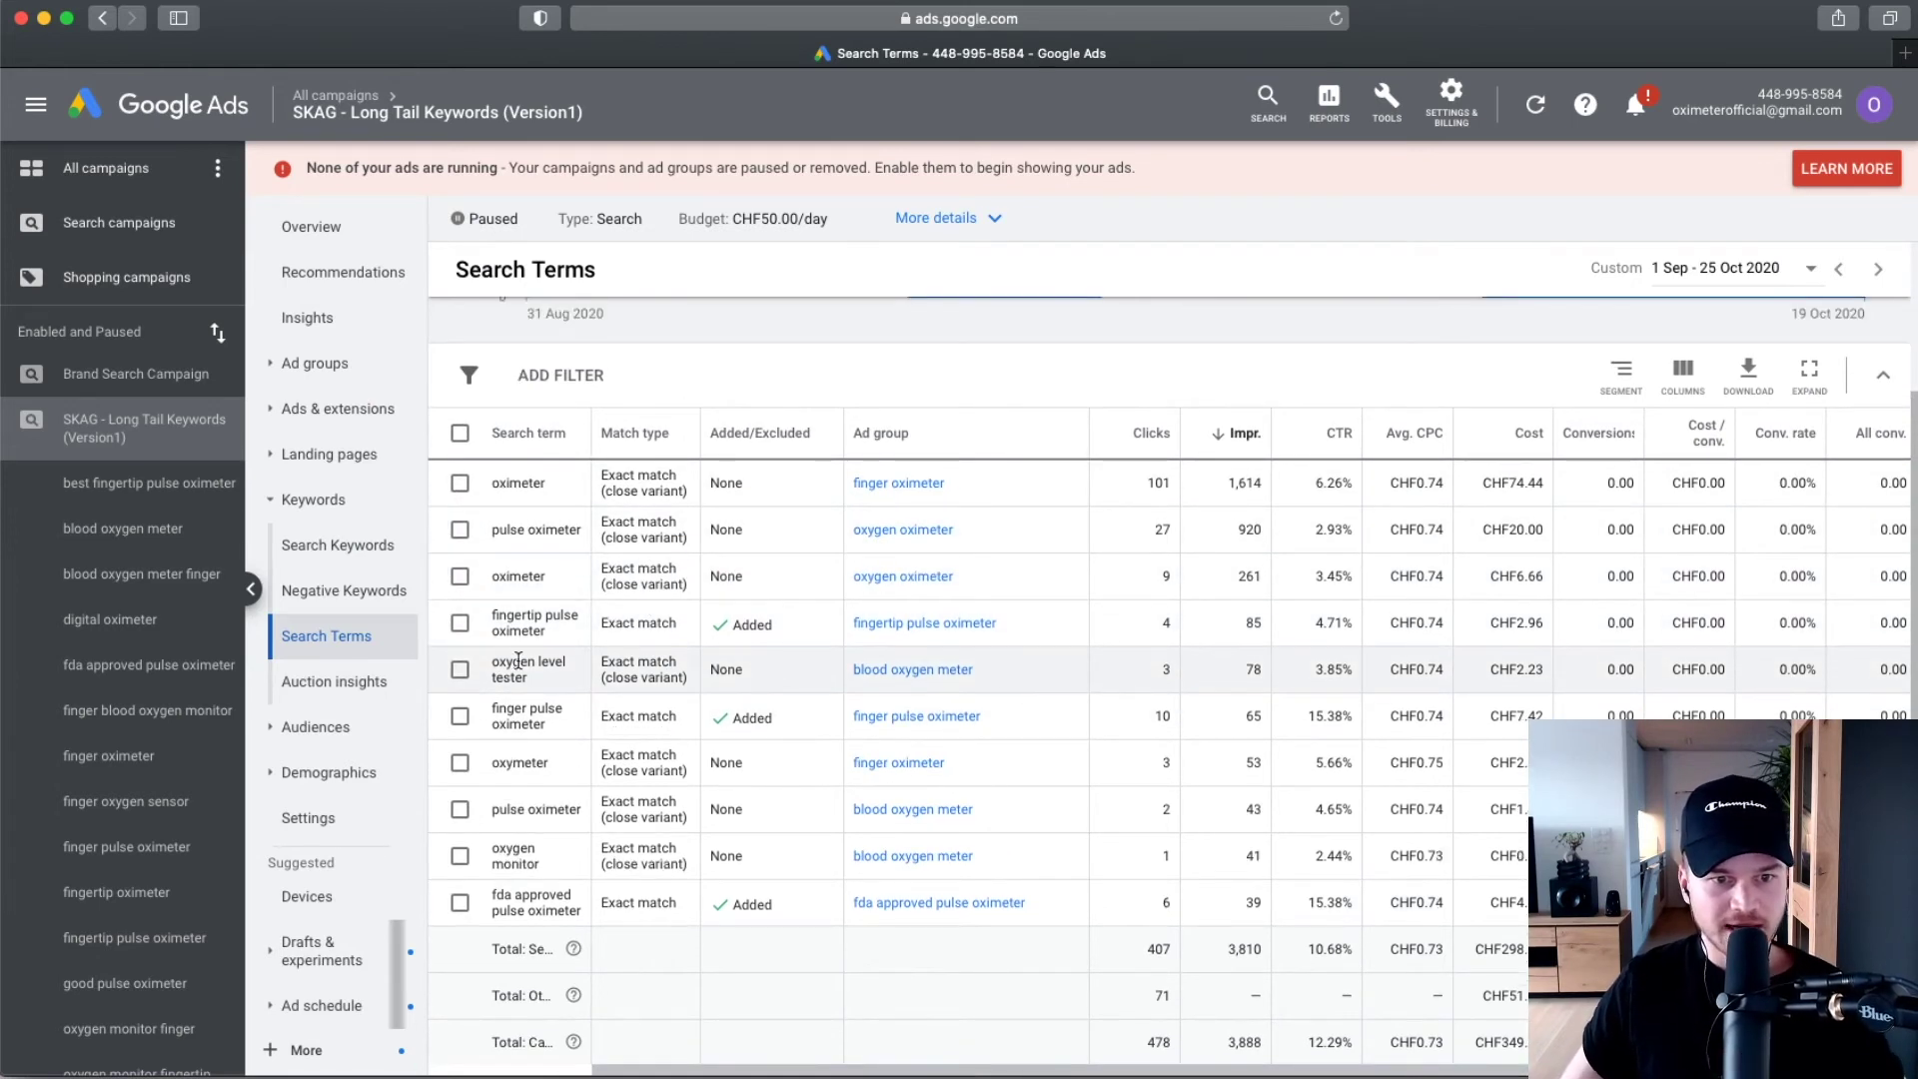
{"action": "scroll", "coordinate": [529, 685], "scroll_direction": "up", "scroll_amount": 5}
Find the 'omron oximeter' search term, select the word 'omron' and copy it.
{"action": "scroll", "coordinate": [534, 638], "scroll_direction": "down", "scroll_amount": 3}
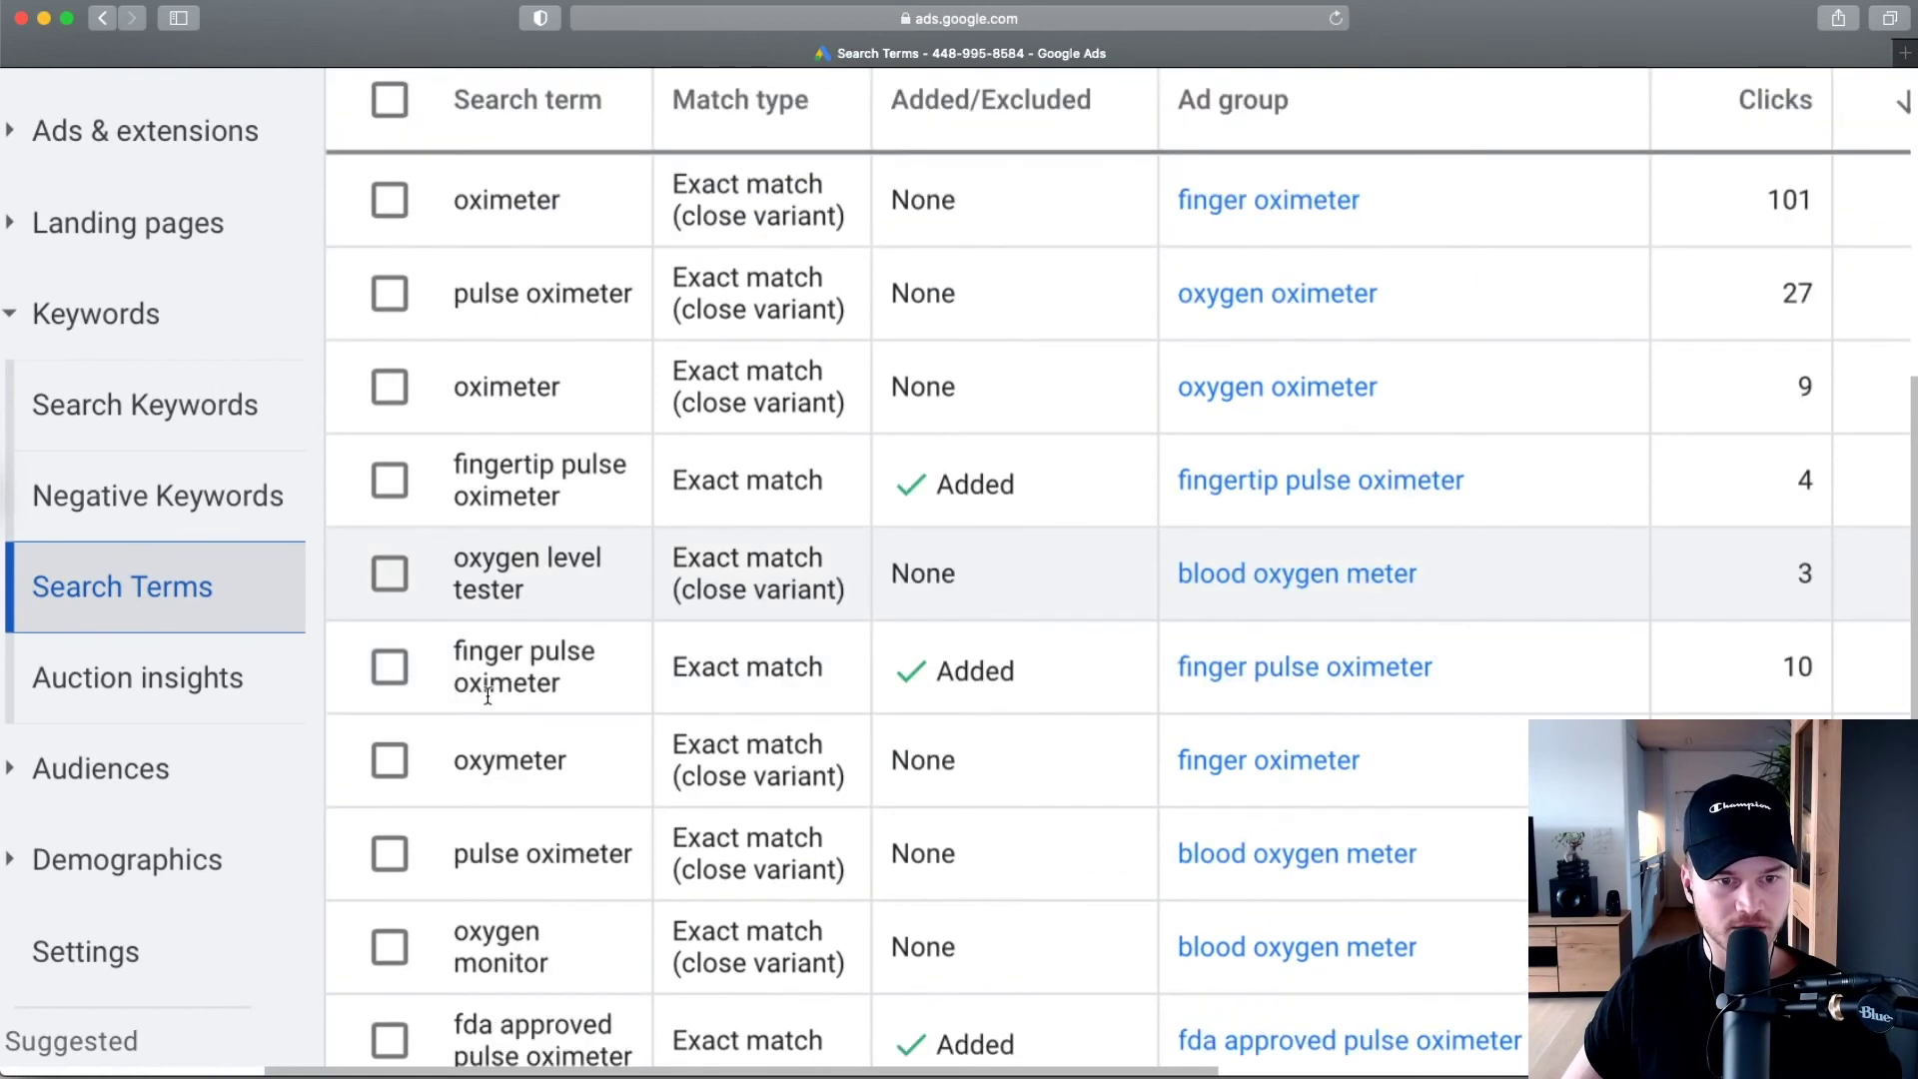
{"action": "scroll", "coordinate": [502, 715], "scroll_direction": "right", "scroll_amount": 6}
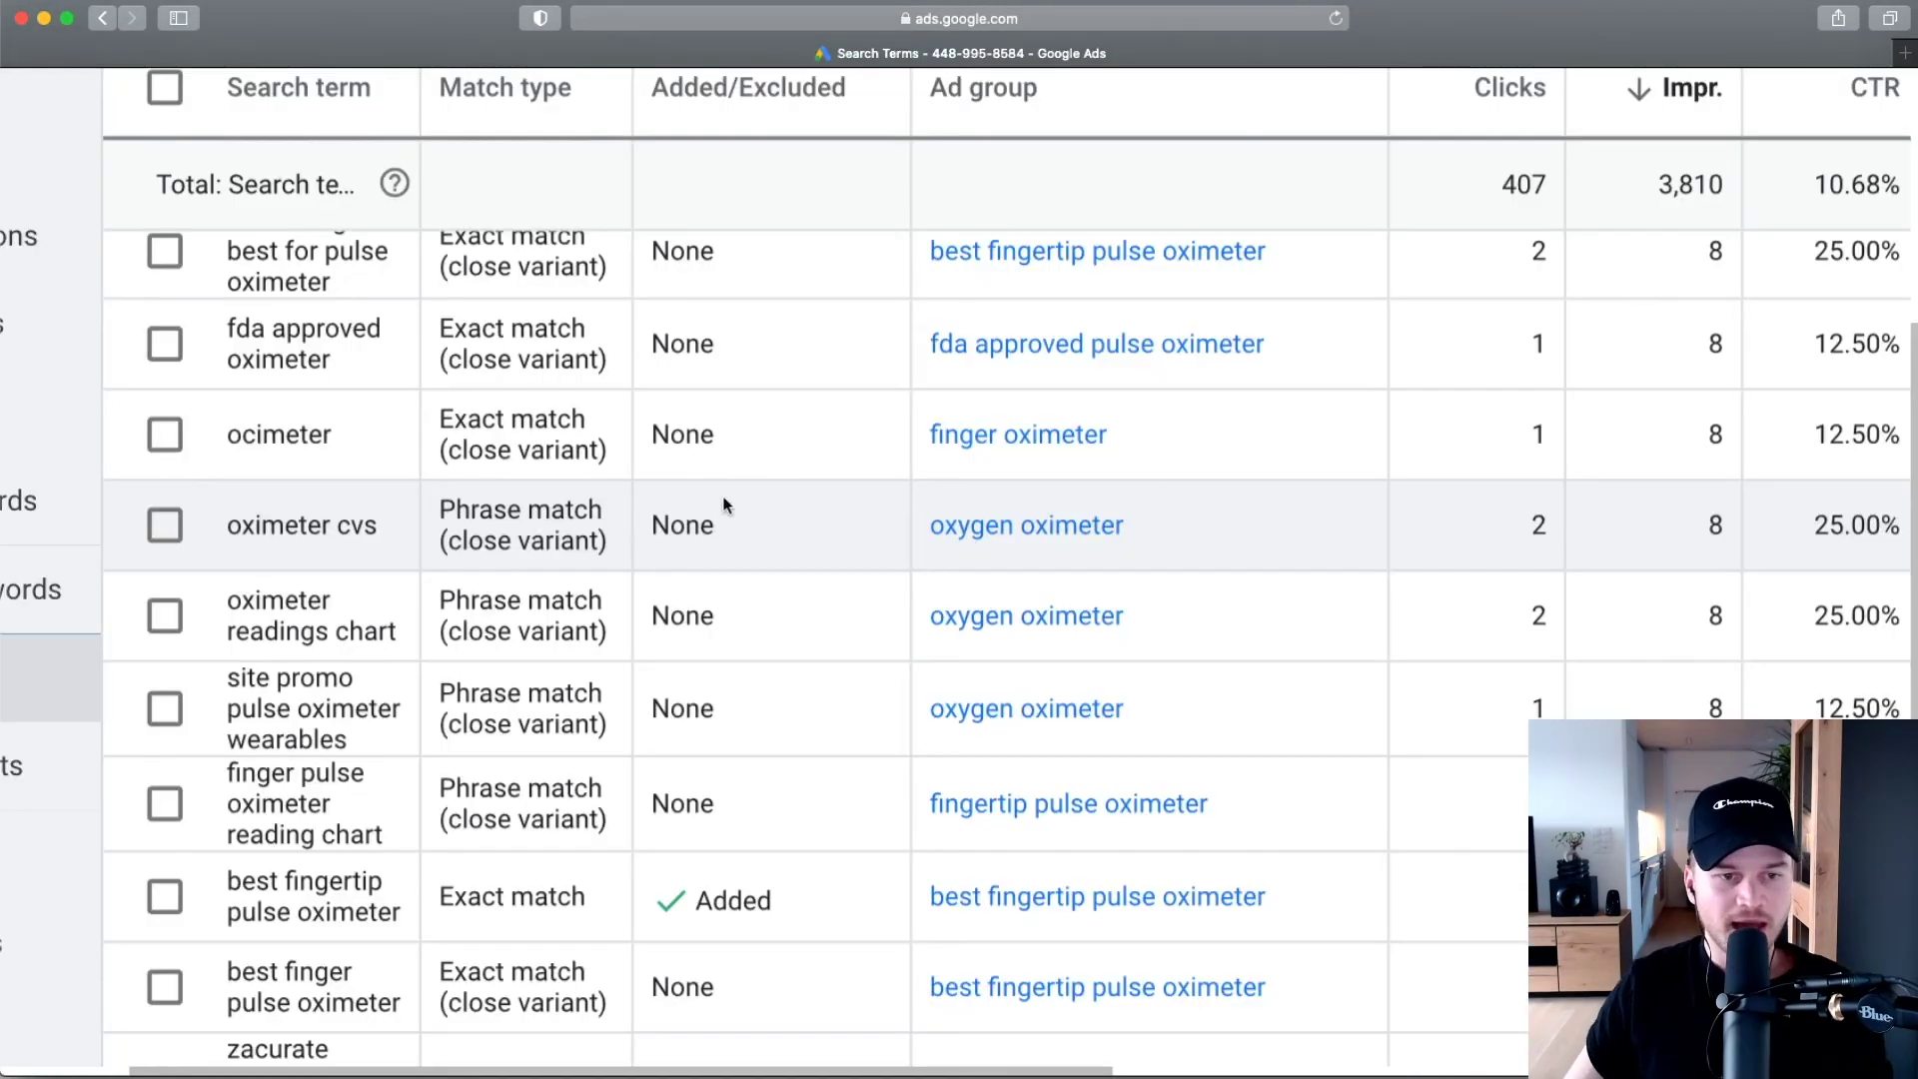
{"action": "left_click_drag", "start_coordinate": [271, 525], "coordinate": [380, 541]}
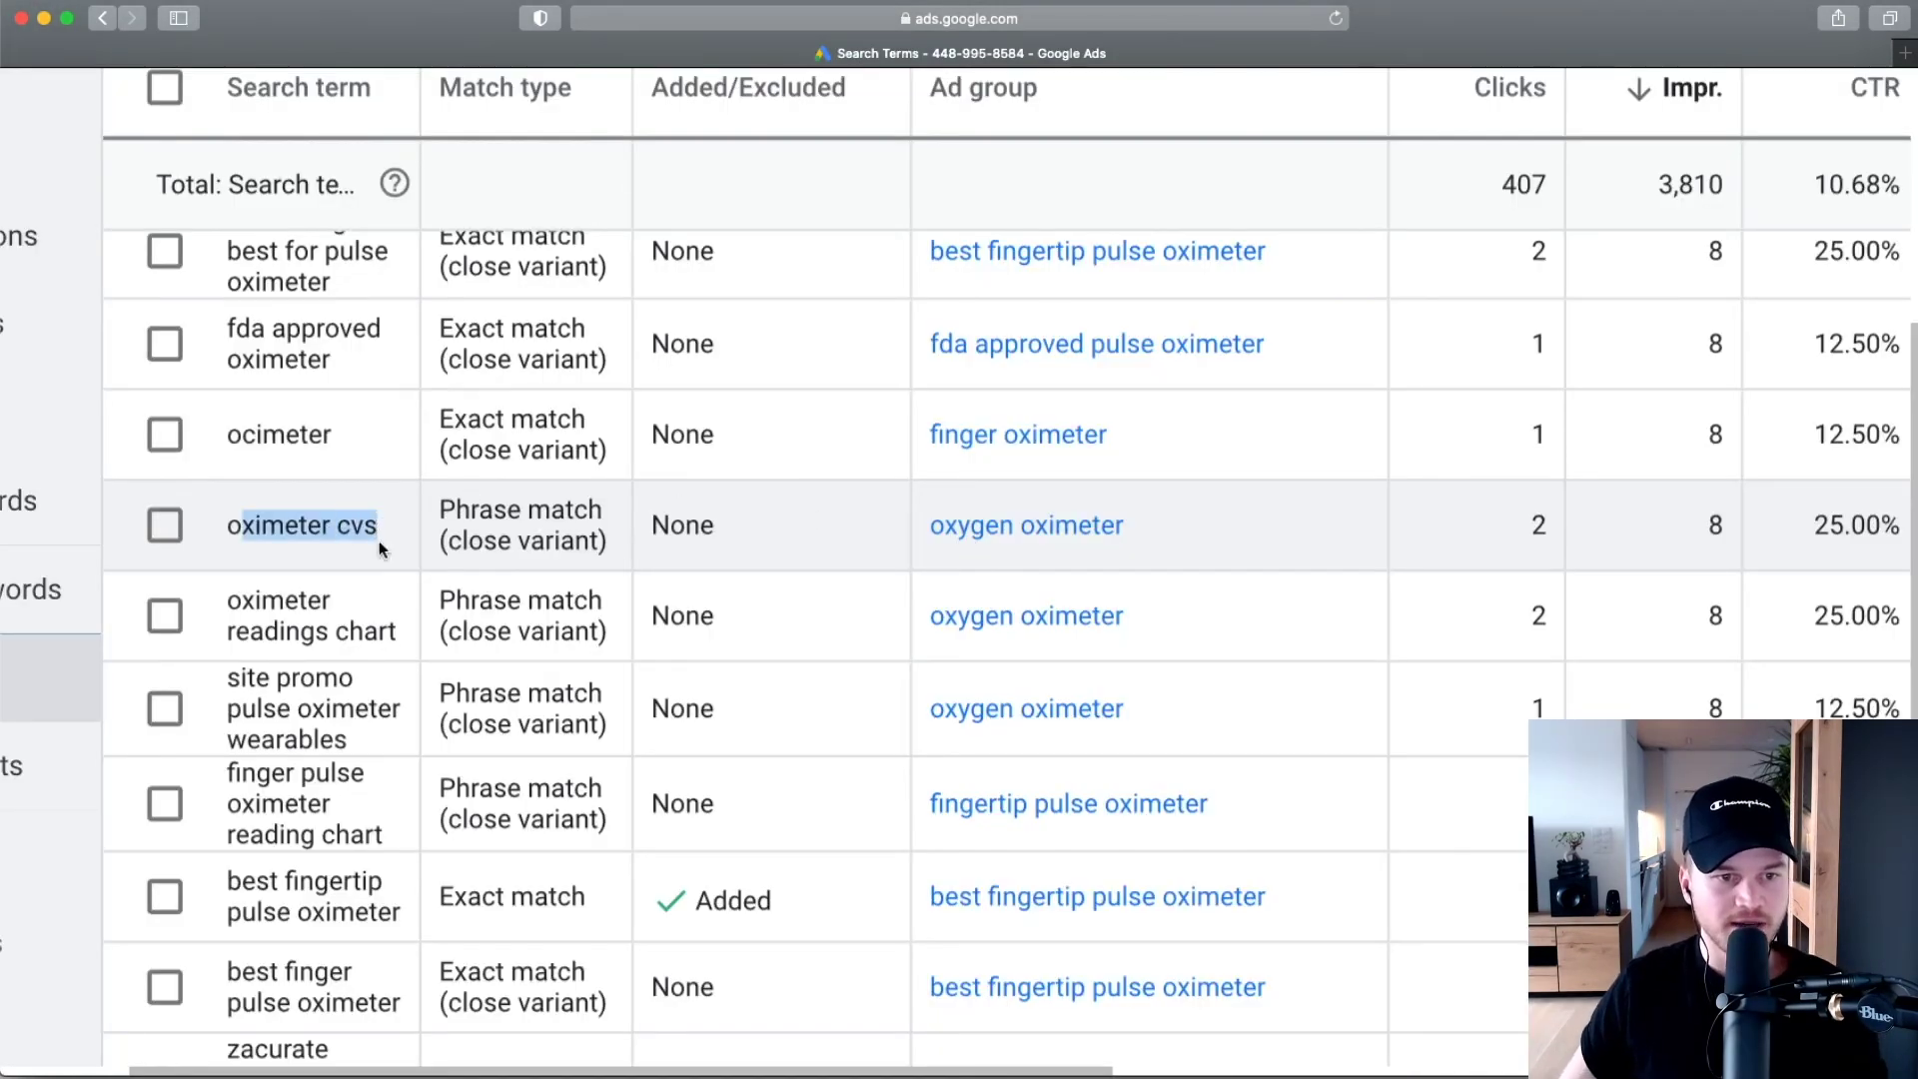
{"action": "left_click_drag", "start_coordinate": [233, 604], "coordinate": [340, 663]}
{"action": "scroll", "coordinate": [240, 639], "scroll_direction": "down", "scroll_amount": 5}
{"action": "left_click", "coordinate": [303, 640]}
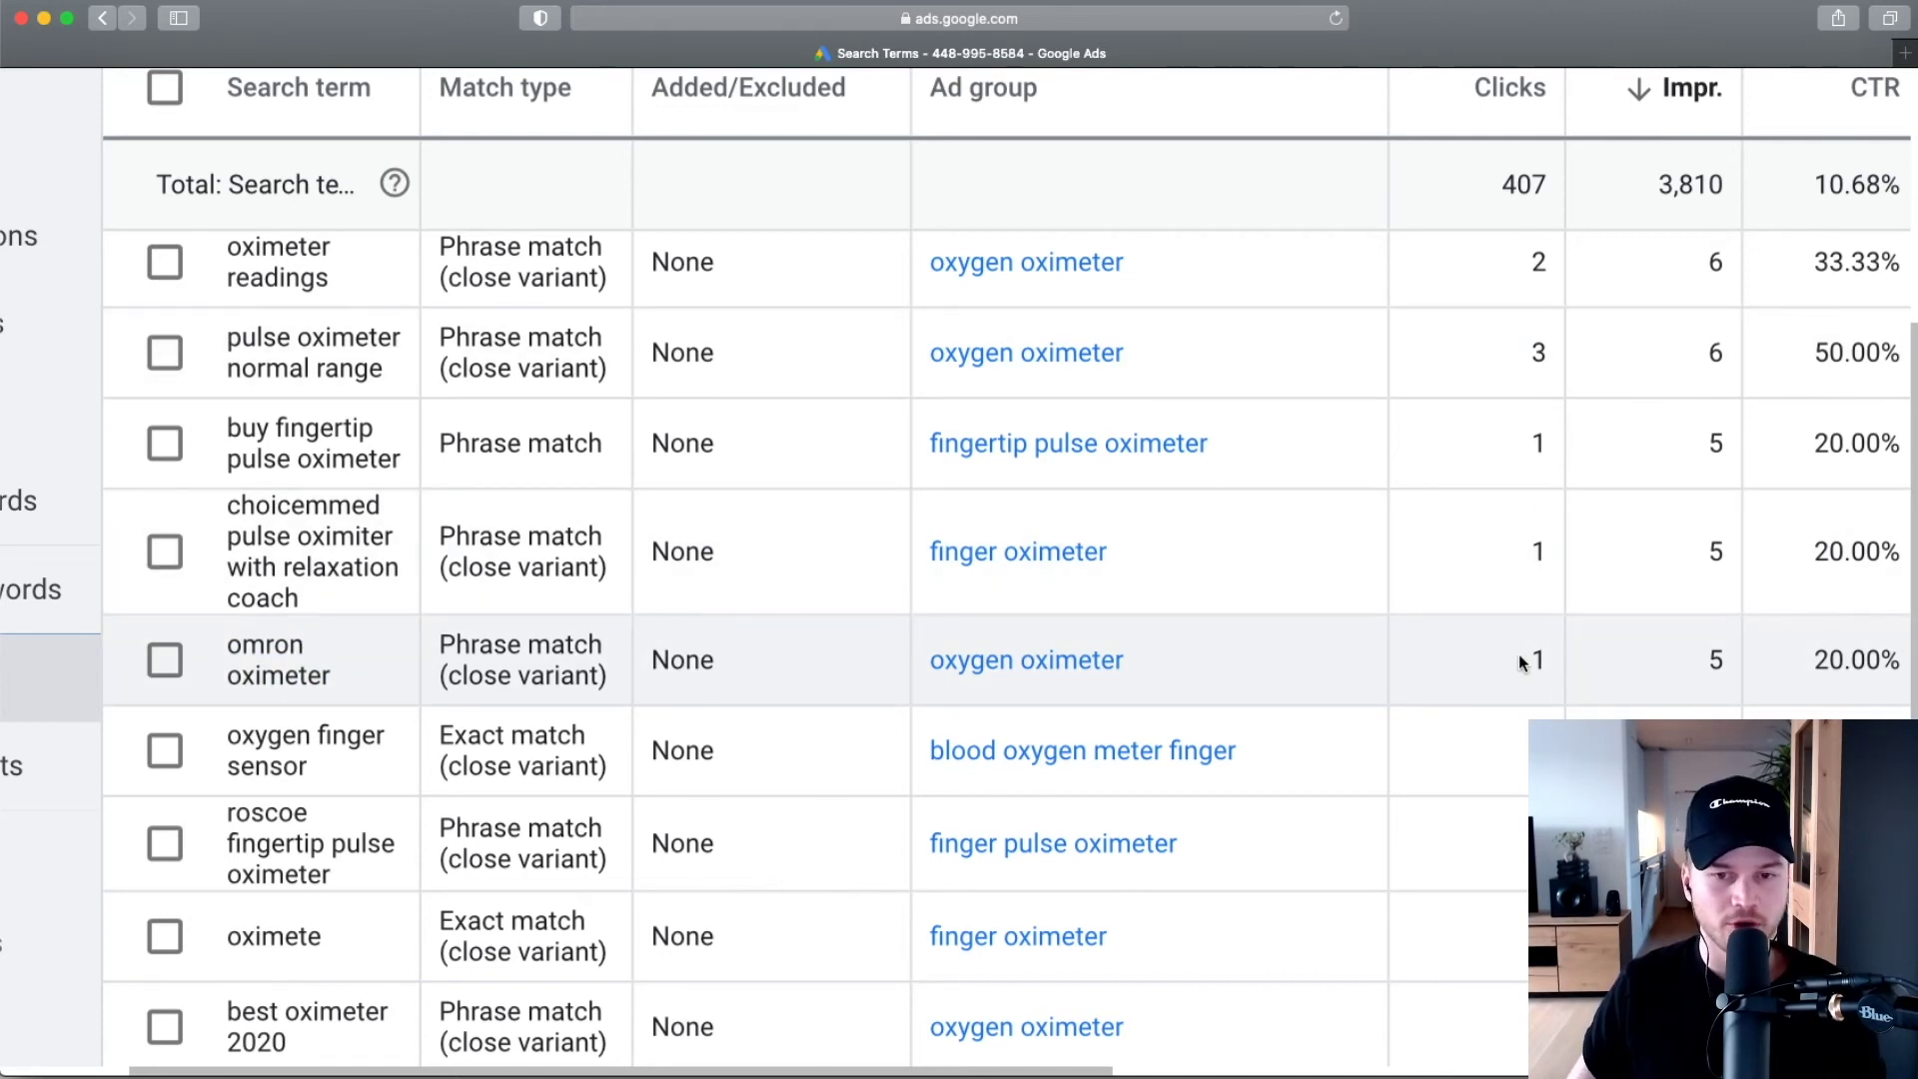
{"action": "right_click", "coordinate": [245, 639]}
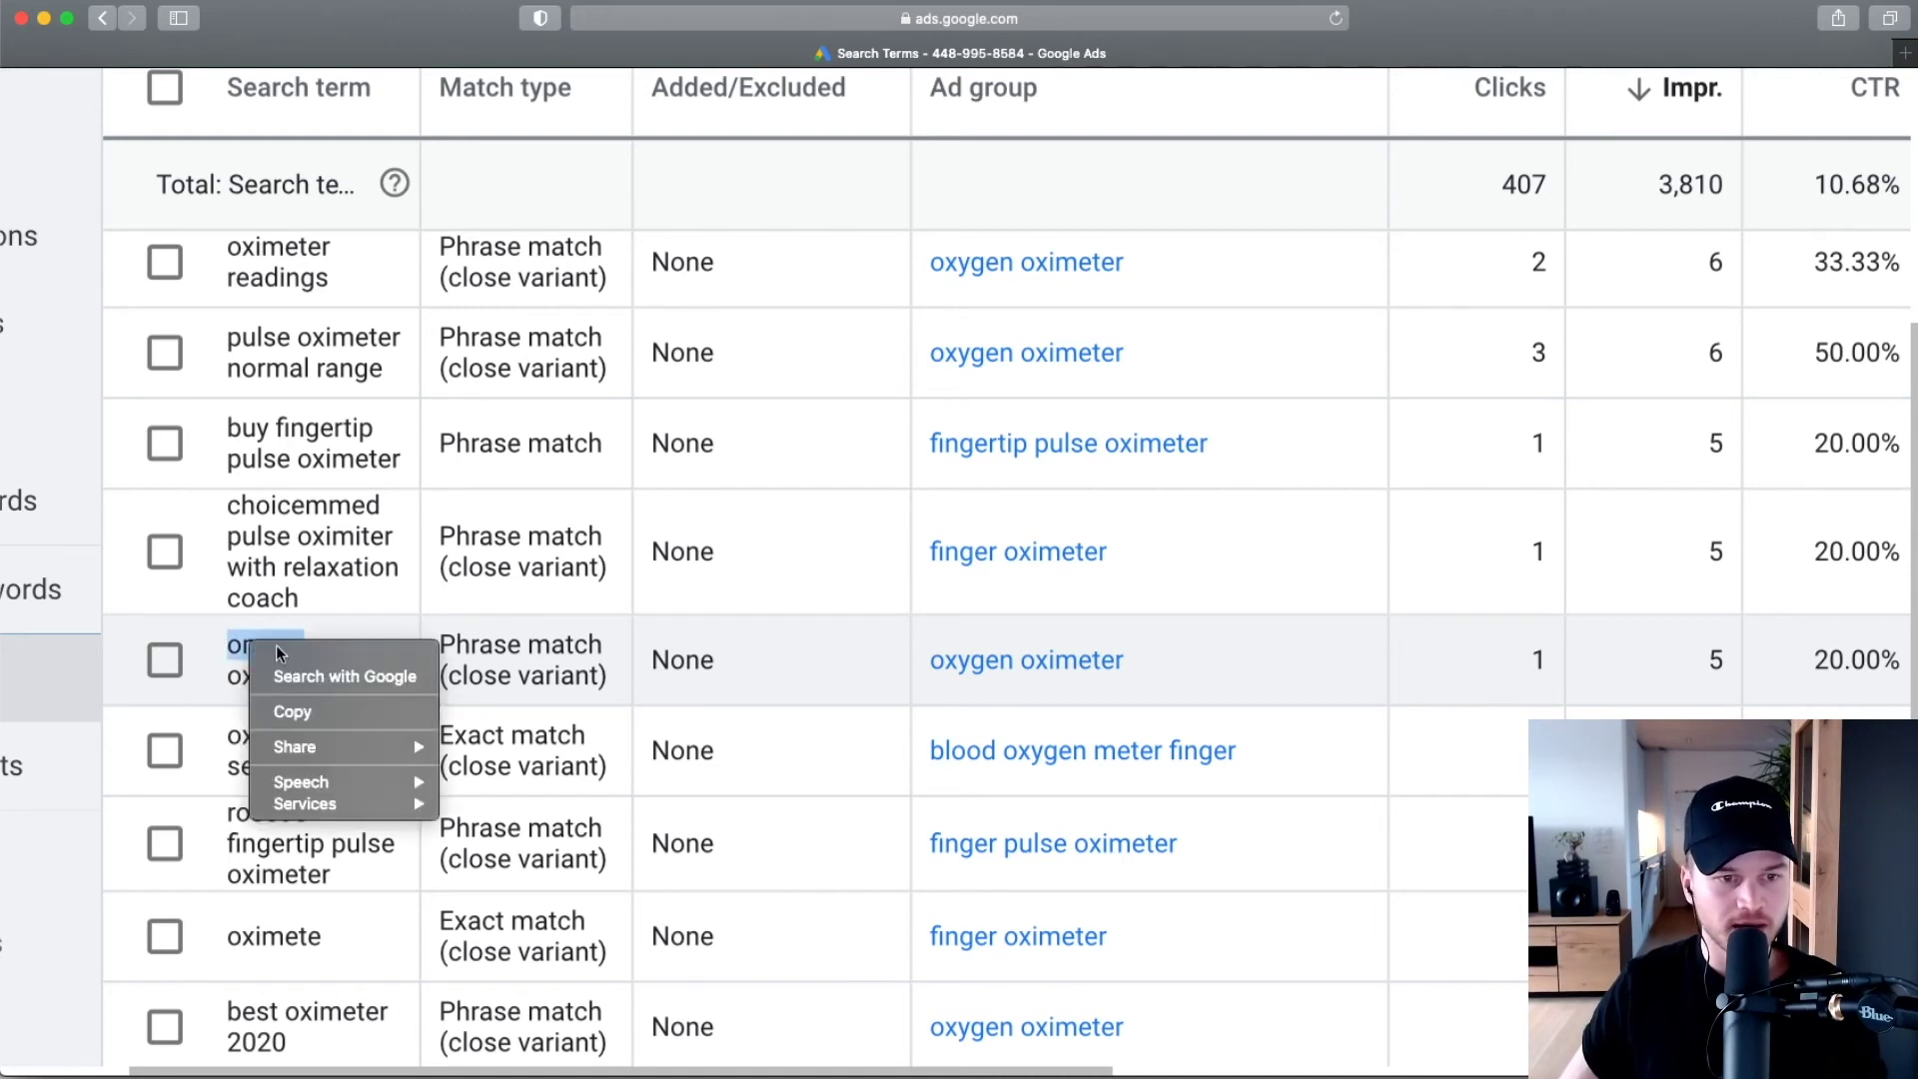
{"action": "left_click", "coordinate": [300, 710]}
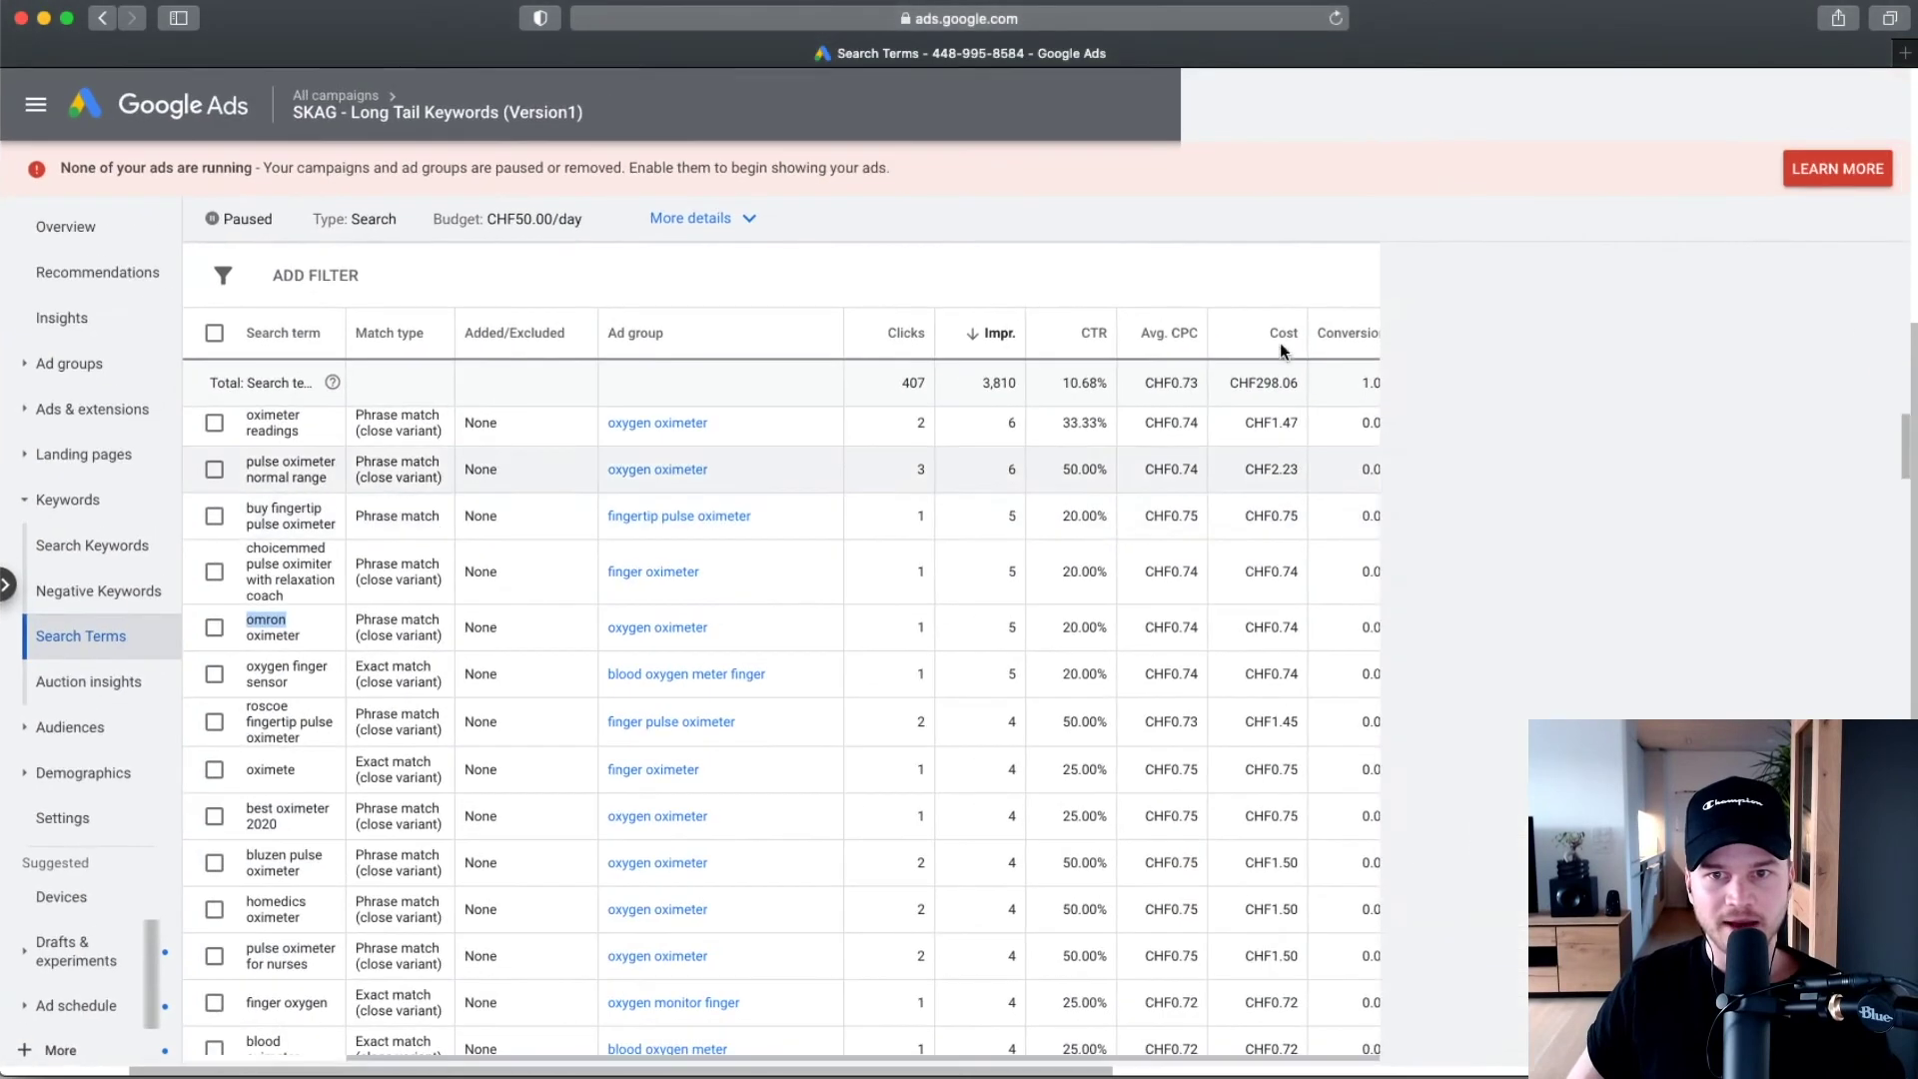
Open Oximeter List from Negative keyword lists and save '+omron' as a new negative keyword.
{"action": "left_click", "coordinate": [1379, 108]}
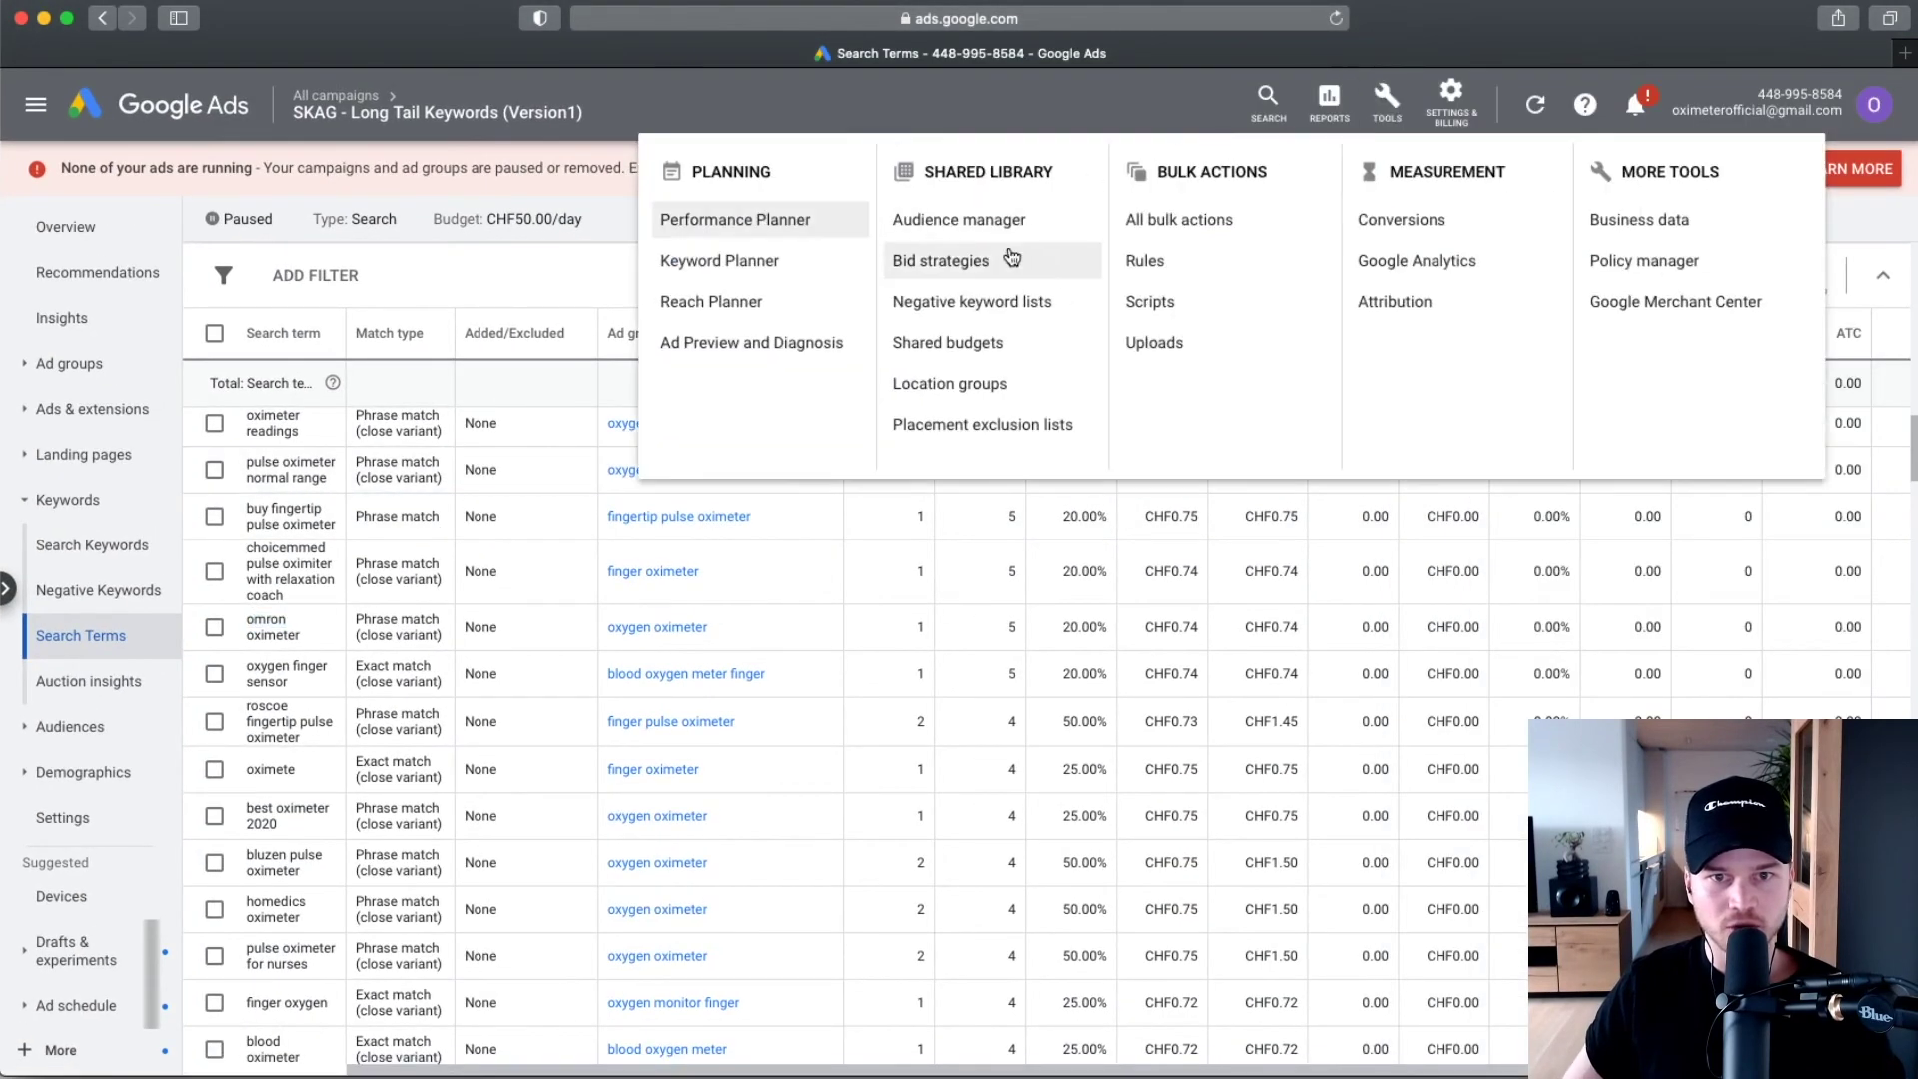
{"action": "left_click", "coordinate": [977, 302]}
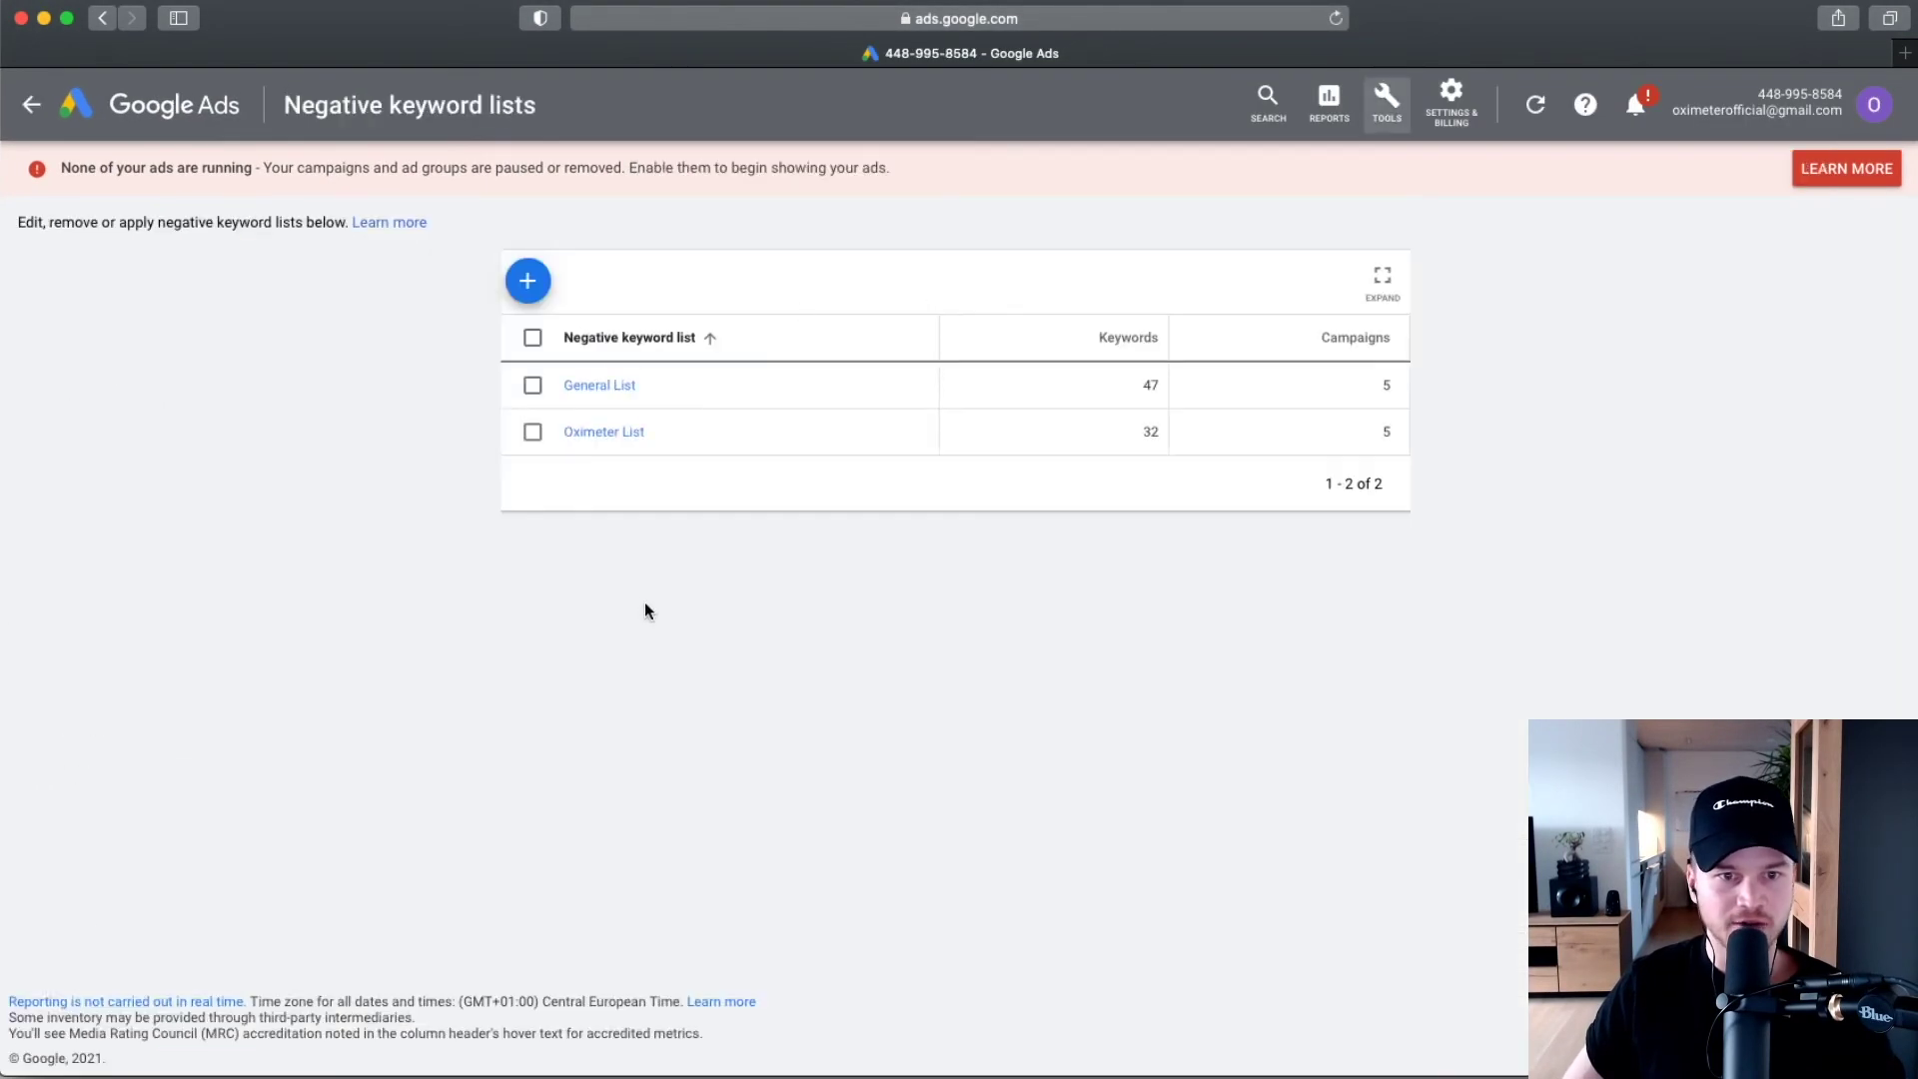
{"action": "left_click", "coordinate": [614, 432]}
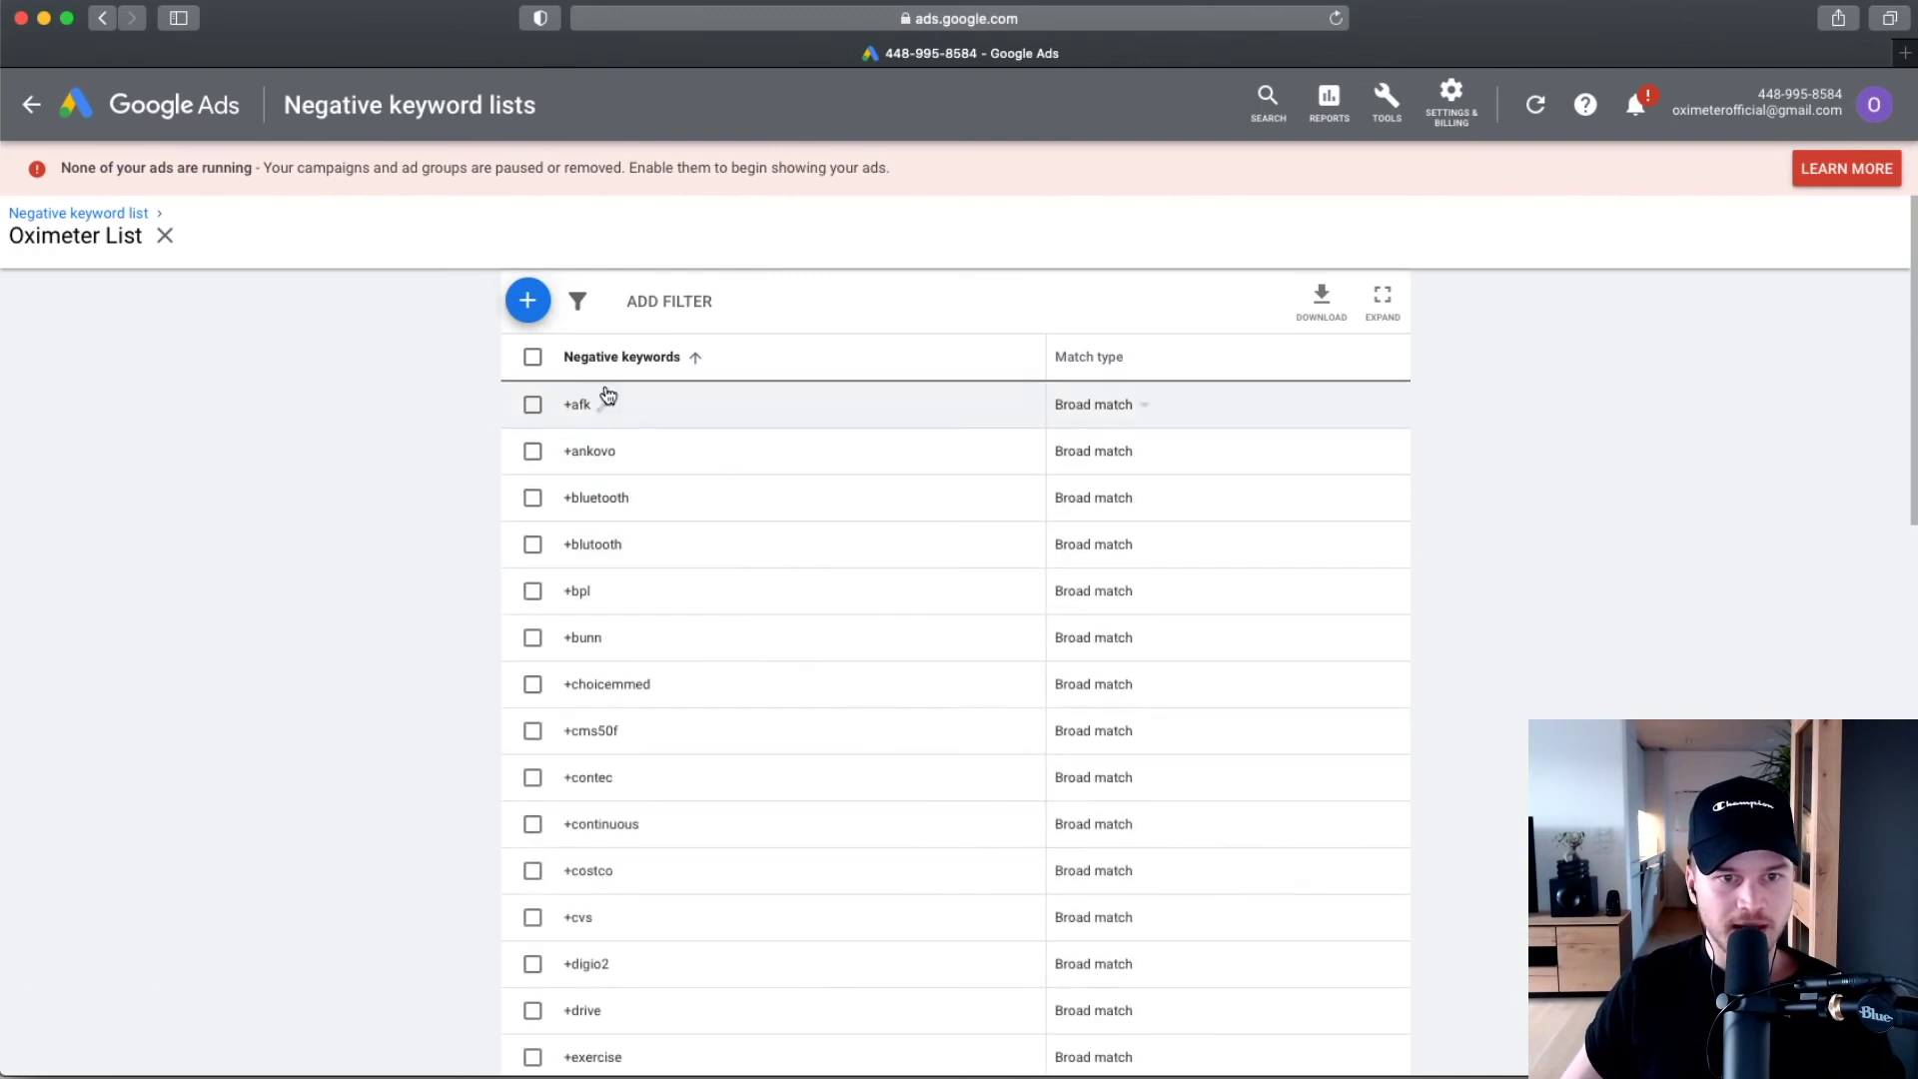
{"action": "left_click", "coordinate": [528, 300]}
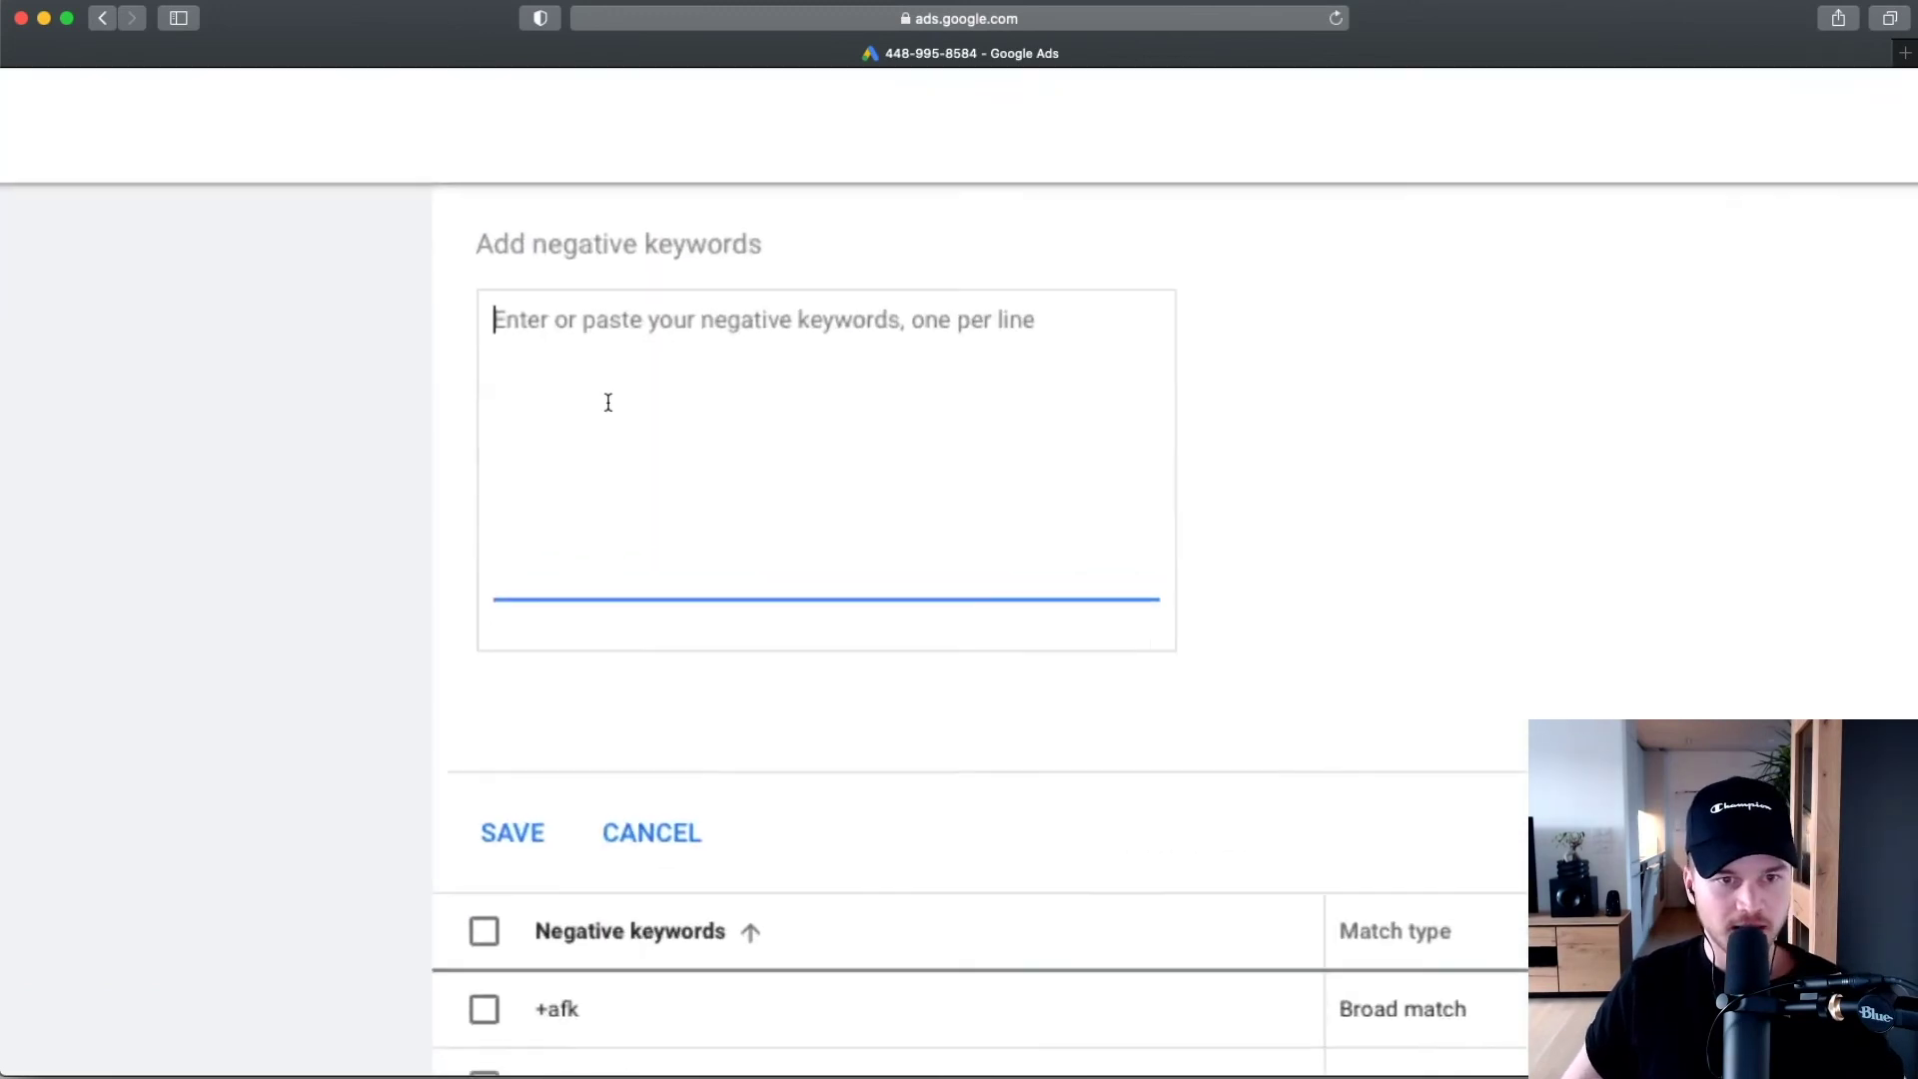
{"action": "type", "text": "+omron"}
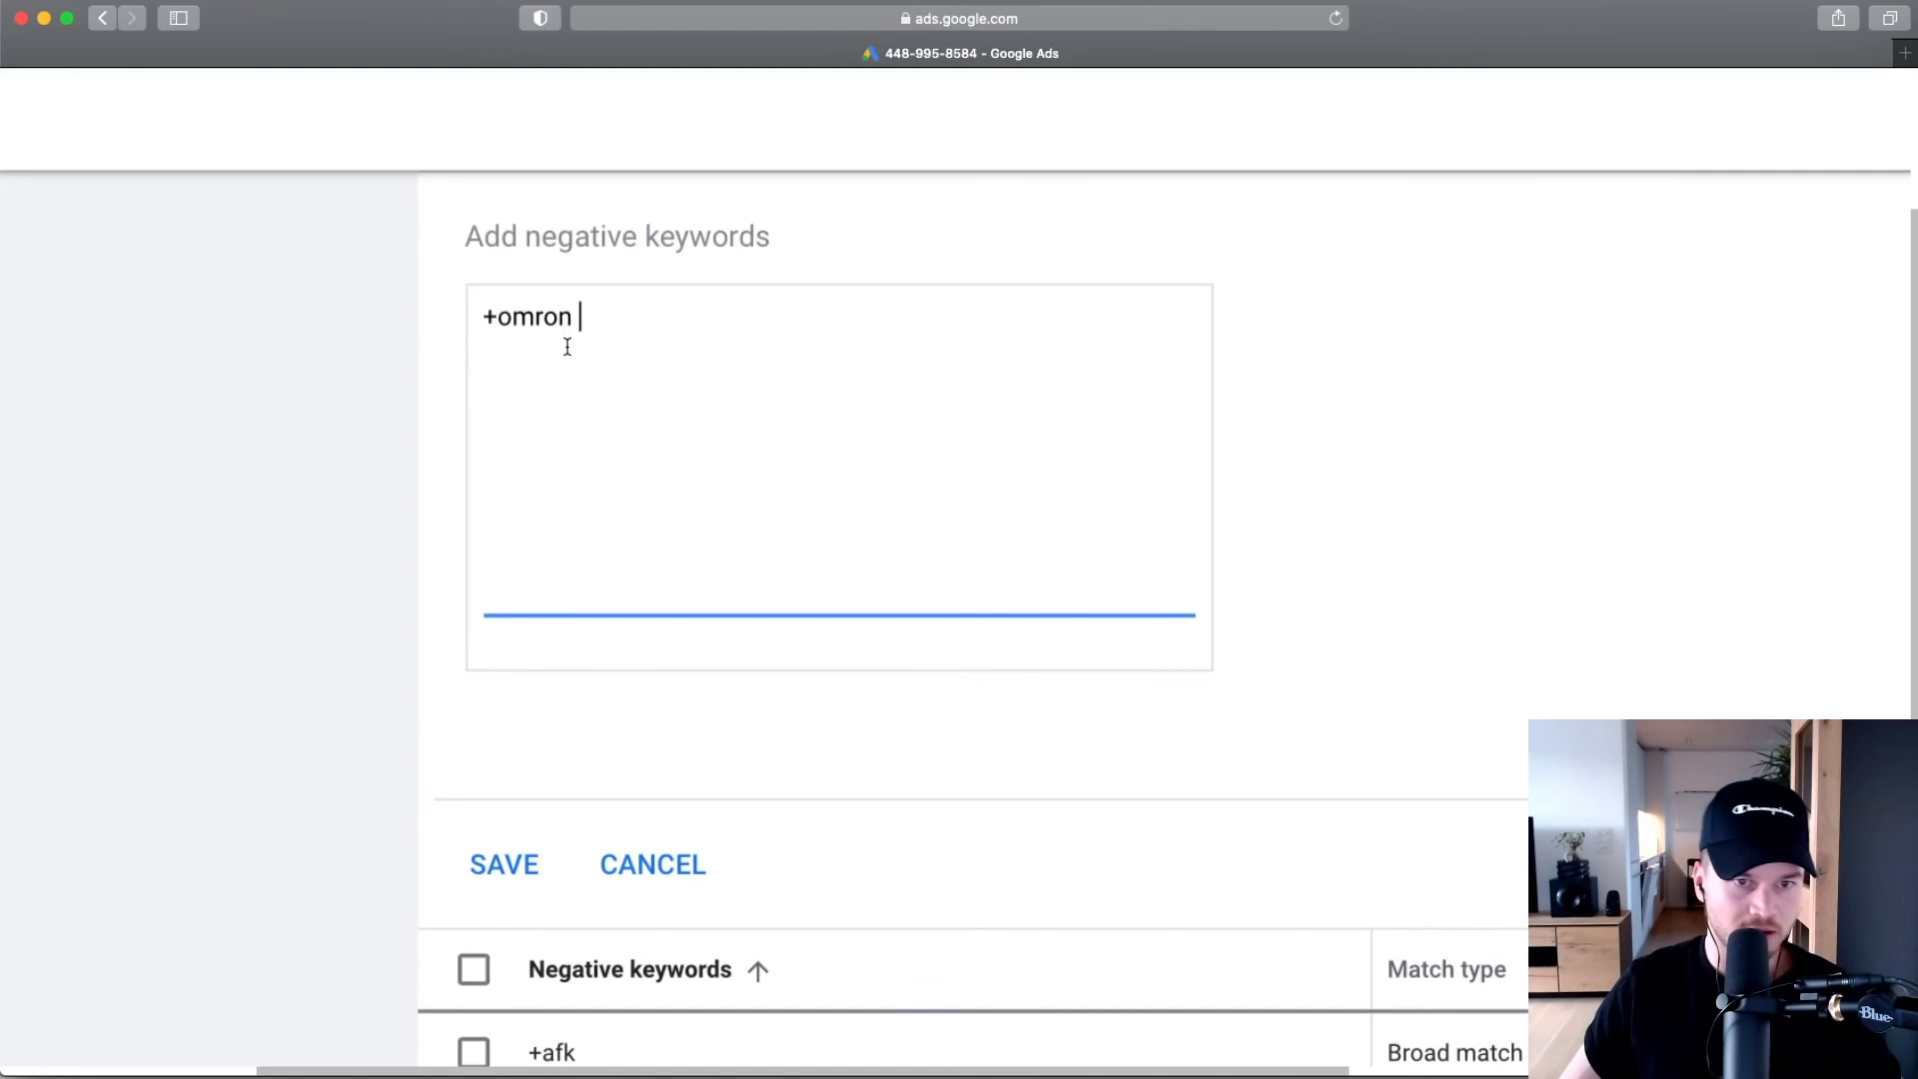
{"action": "left_click", "coordinate": [503, 863]}
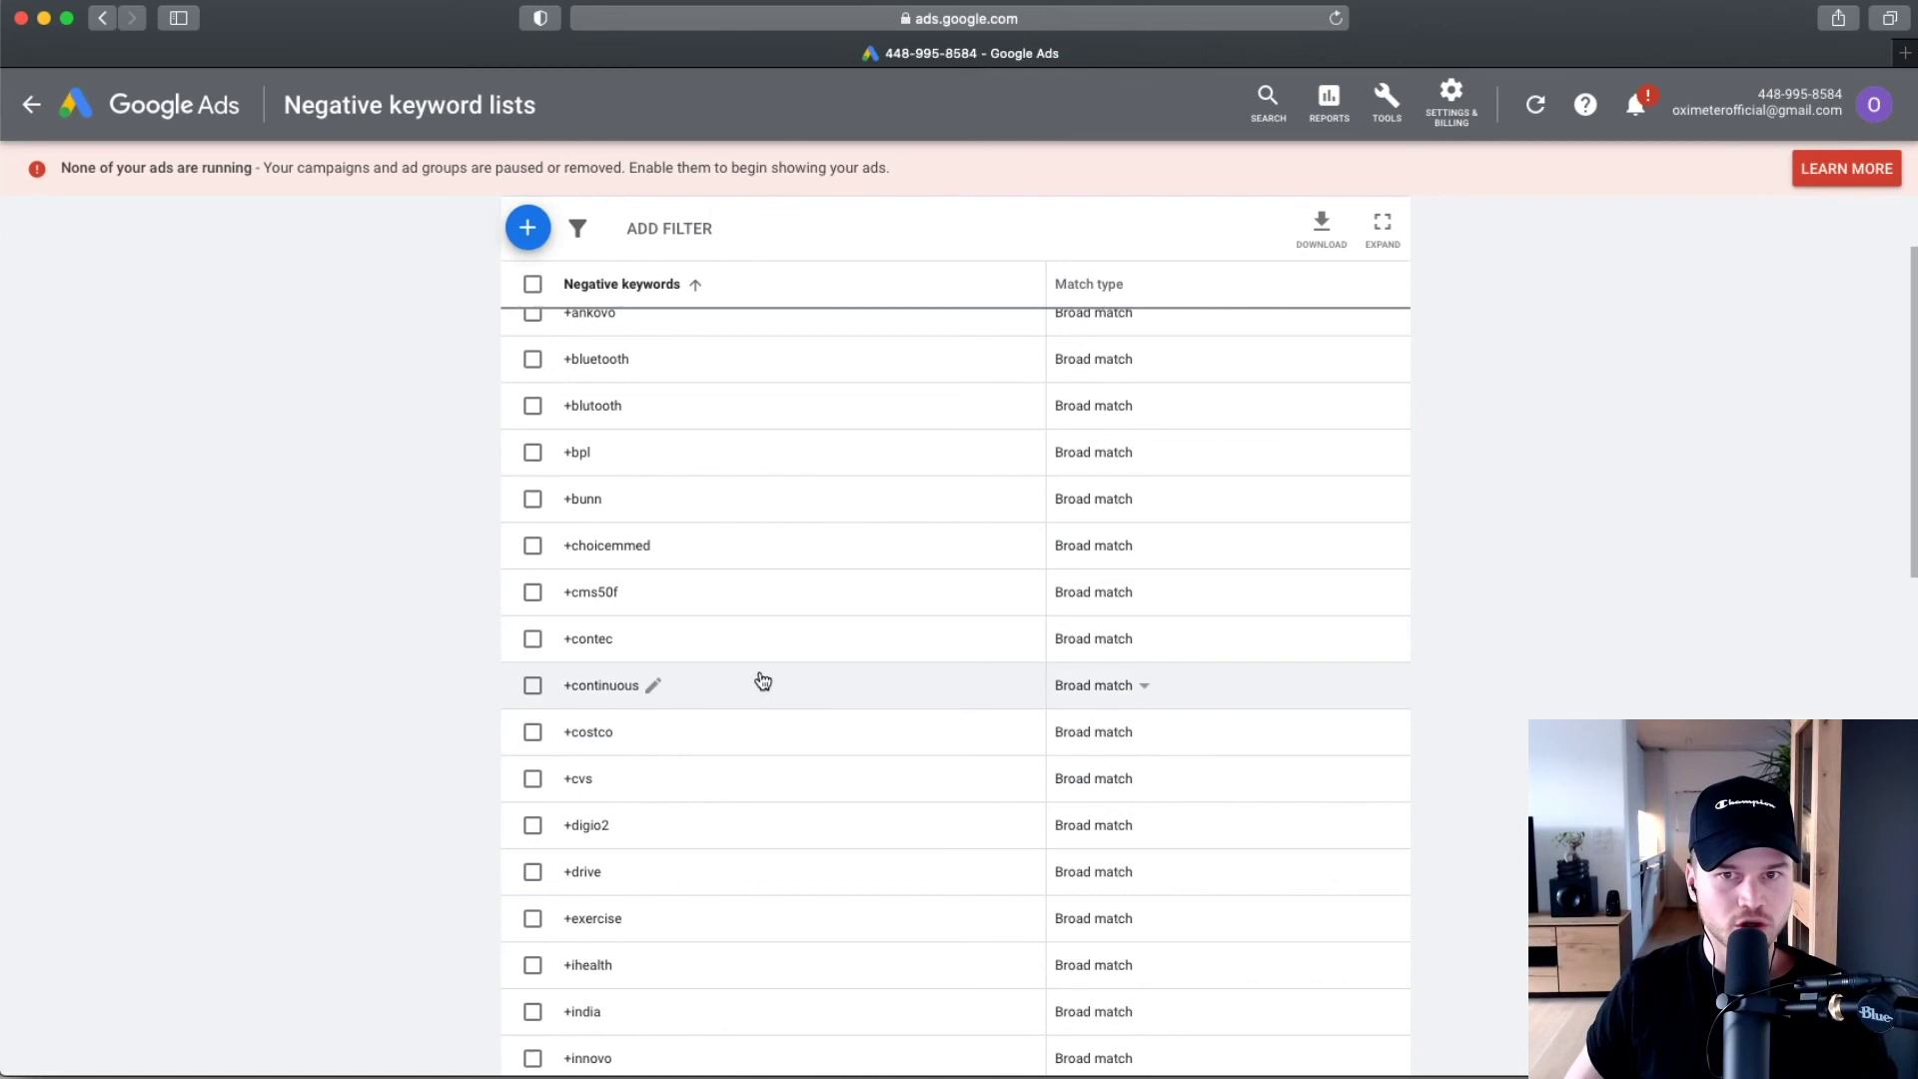
From the all-campaigns overview, open Keywords > Search Terms and scroll to the 564-click table.
{"action": "left_click", "coordinate": [135, 116]}
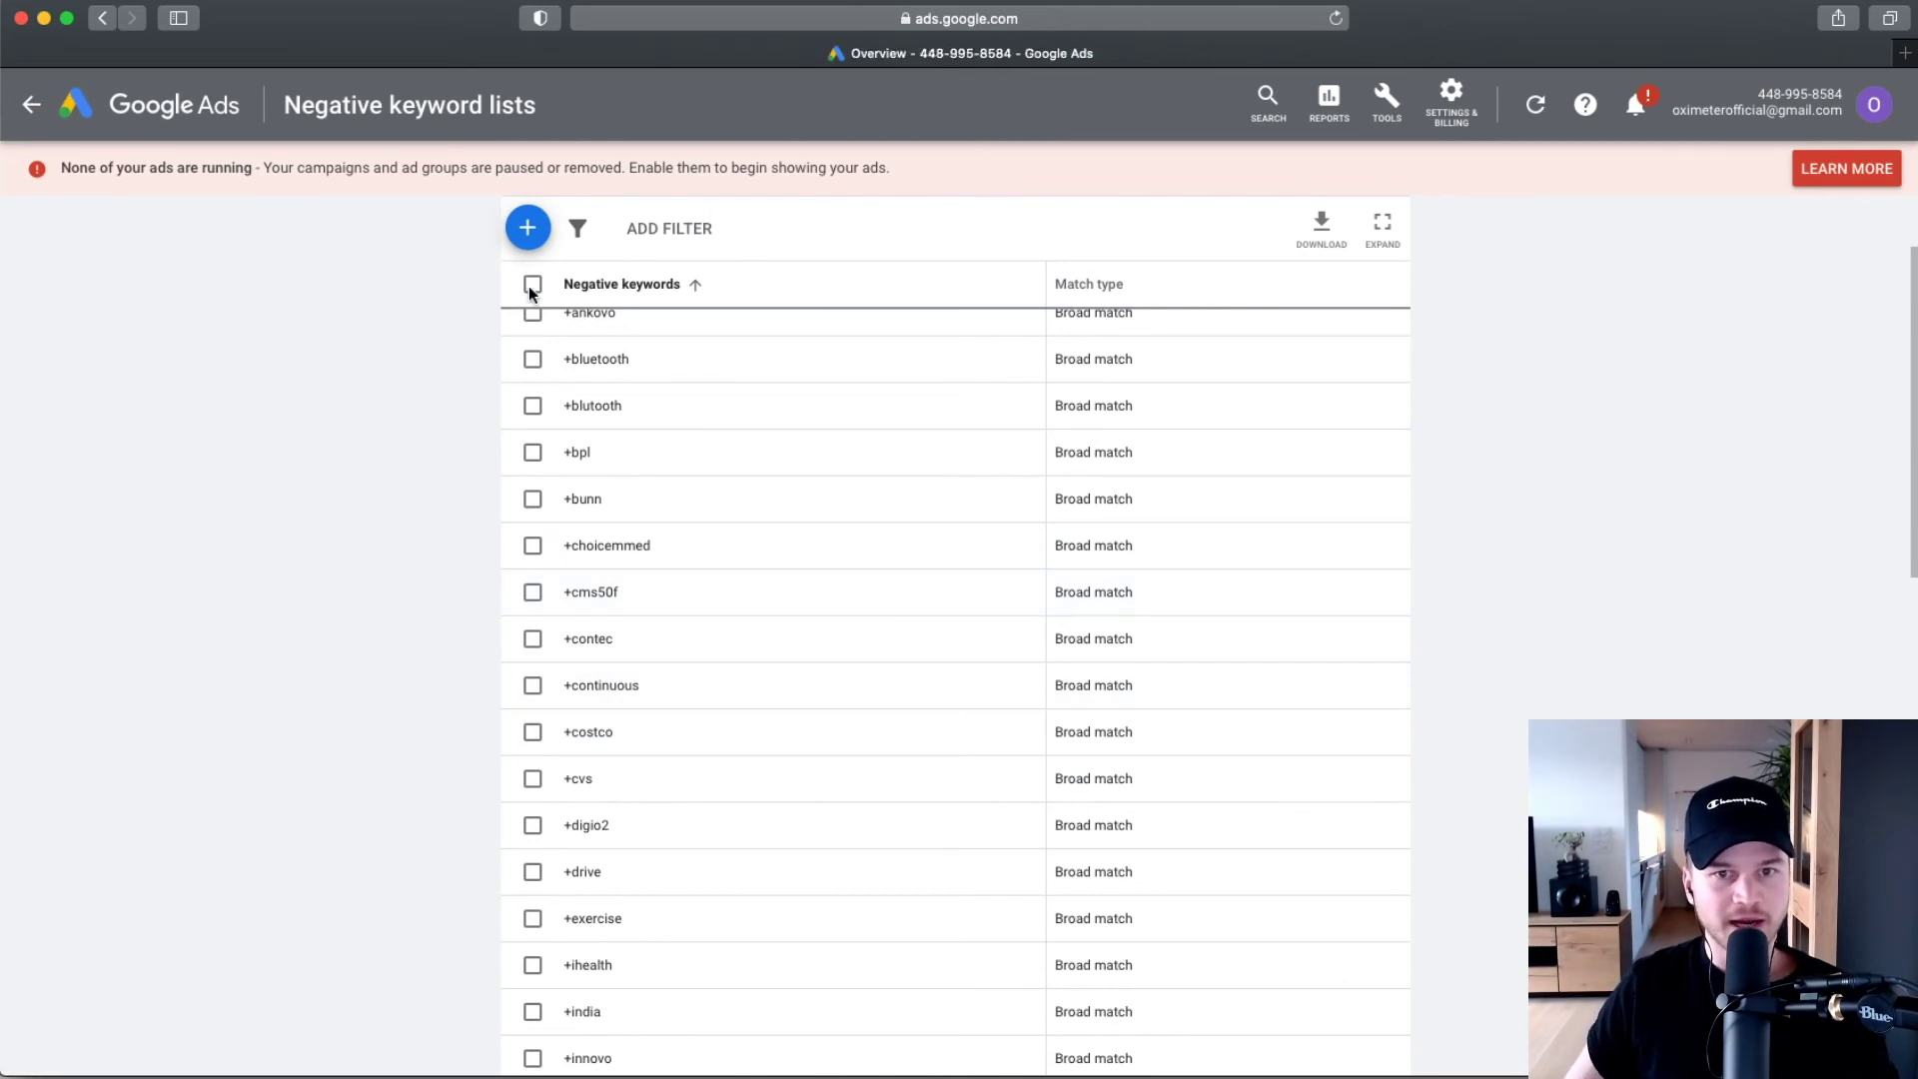
{"action": "left_click", "coordinate": [70, 591]}
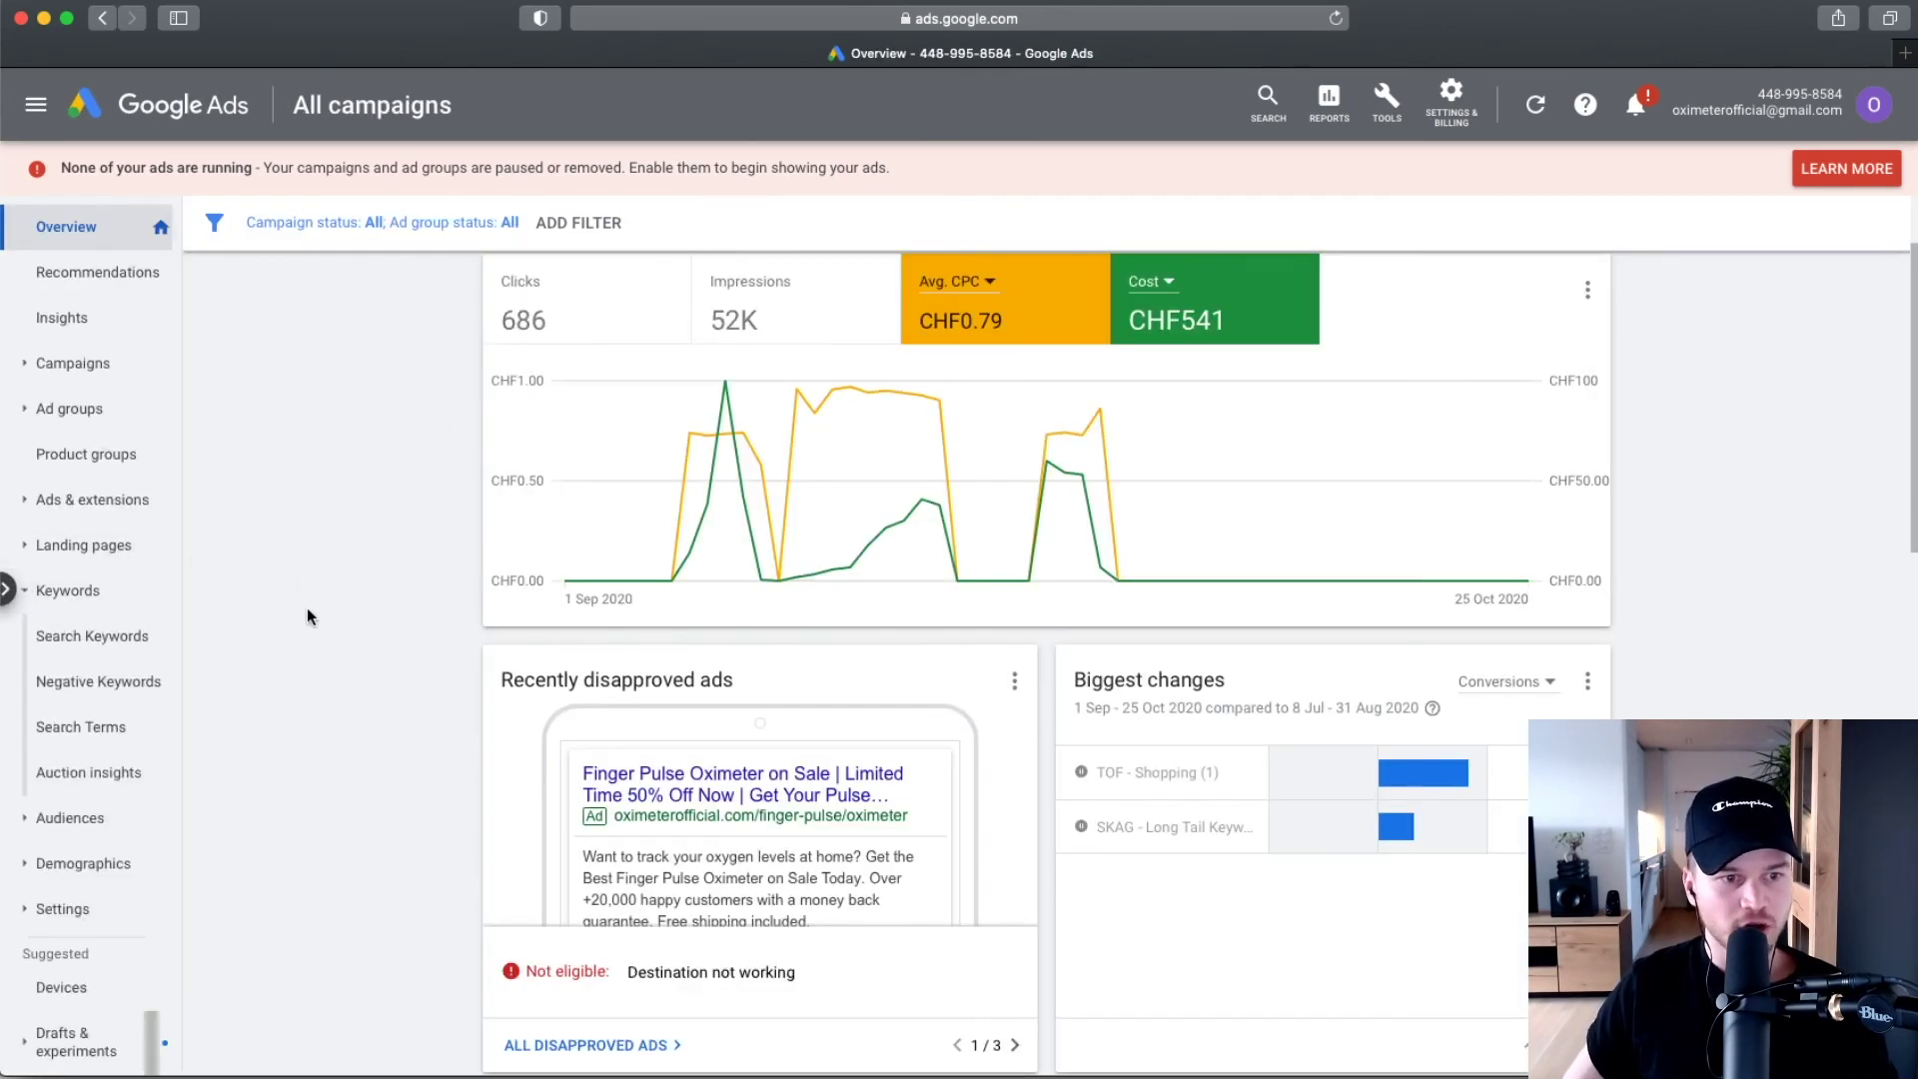
{"action": "left_click", "coordinate": [94, 727]}
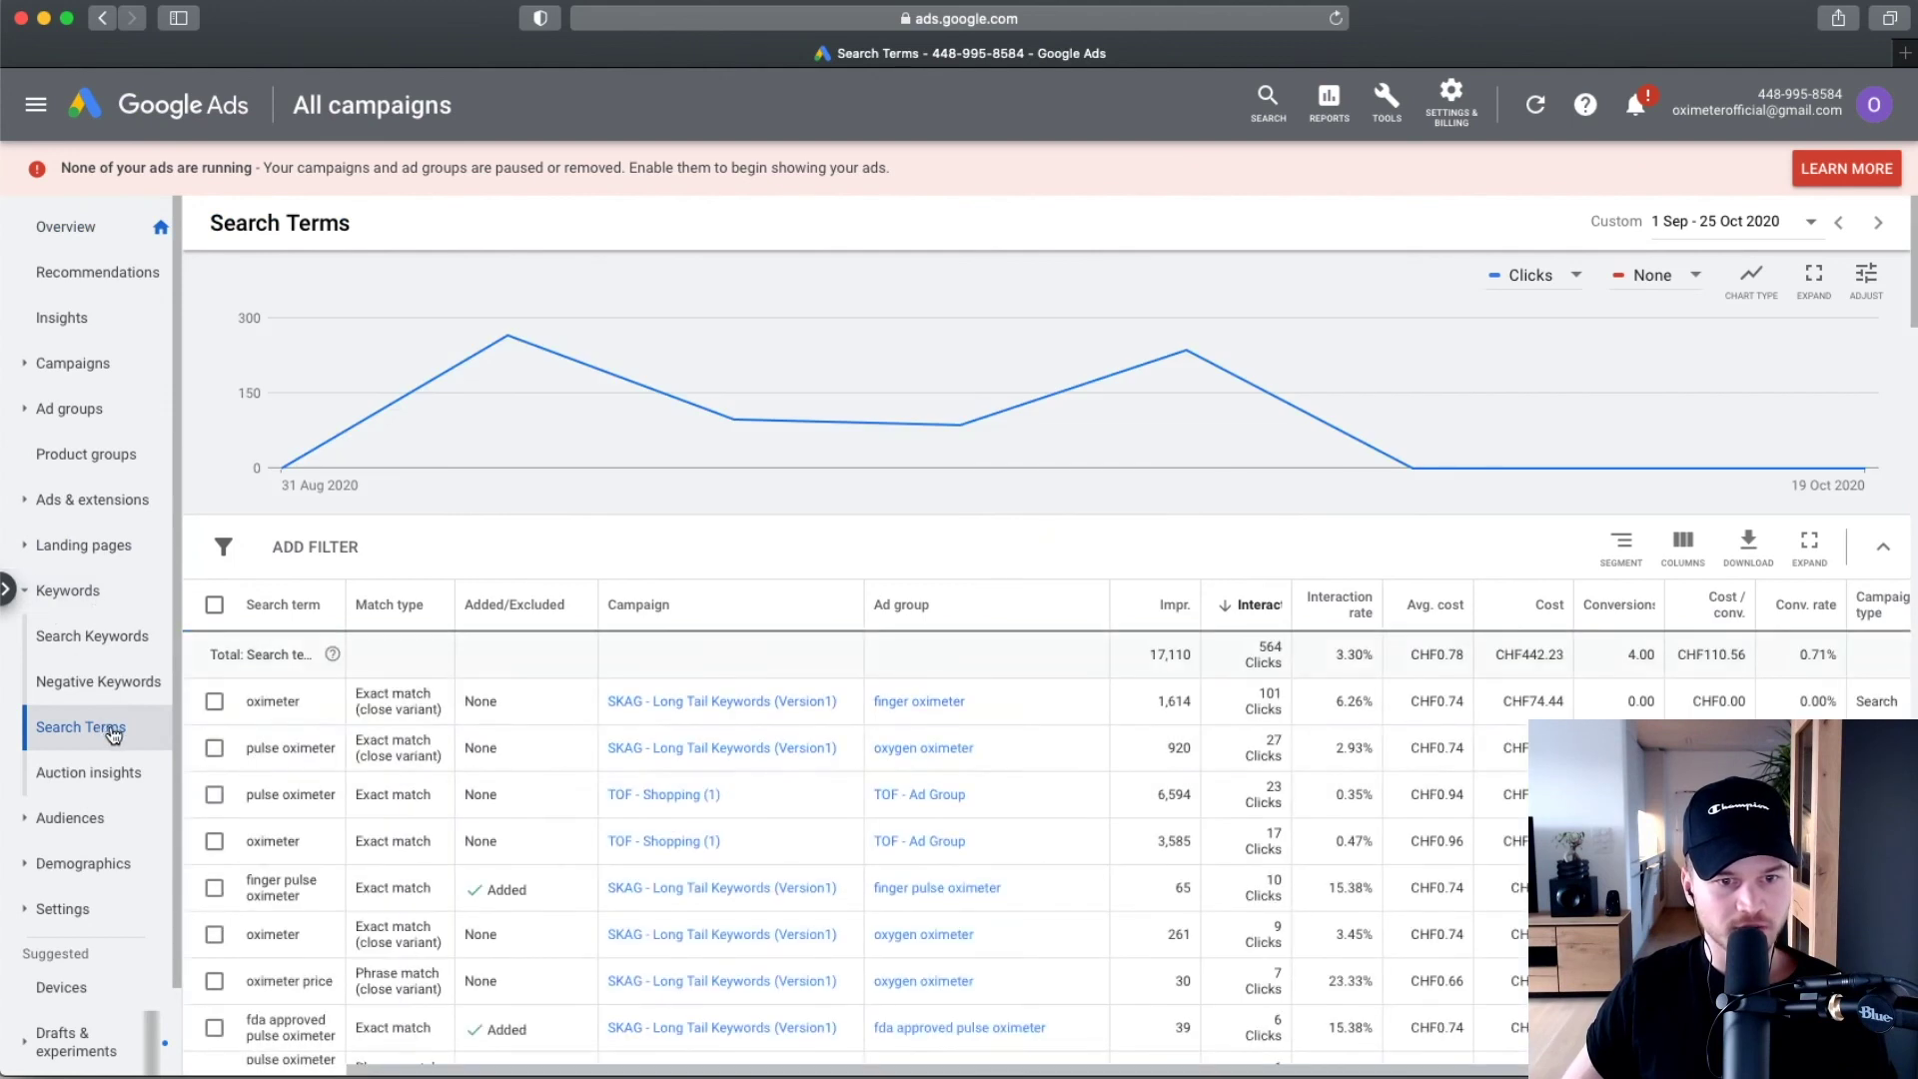
{"action": "scroll", "coordinate": [388, 771], "scroll_direction": "down", "scroll_amount": 5}
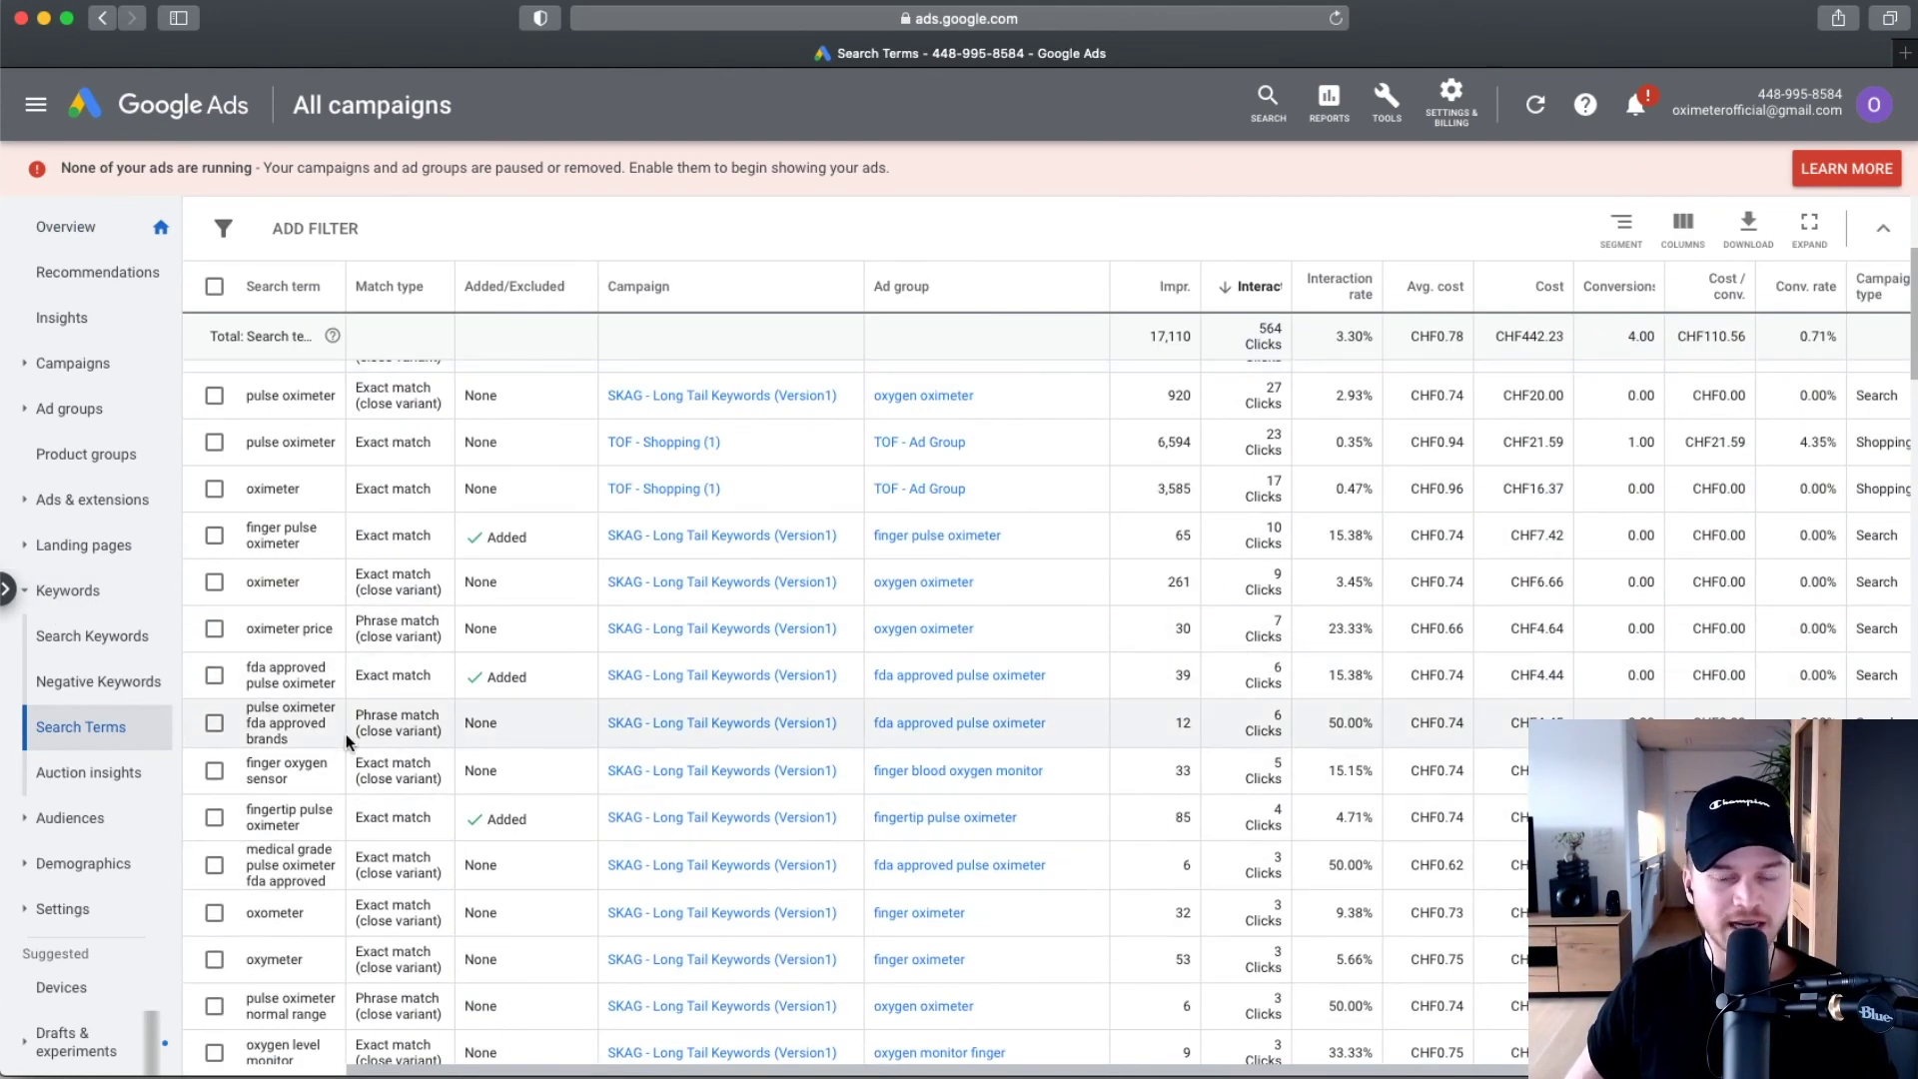